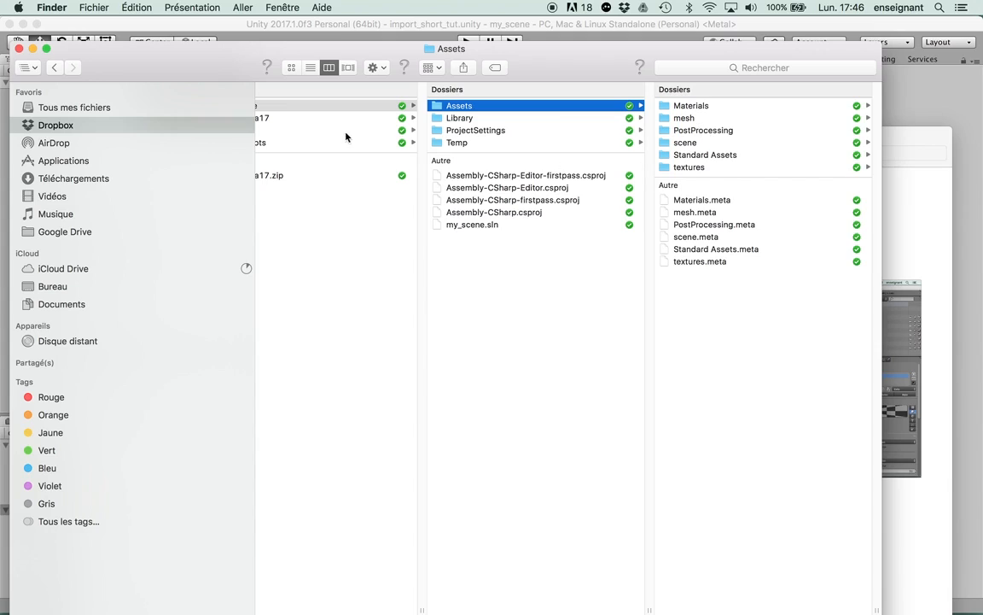
# - Open sc_short_tut_v1_1.blend from the blend folder of projet_sga17 in Blender
pyautogui.click(547, 106)
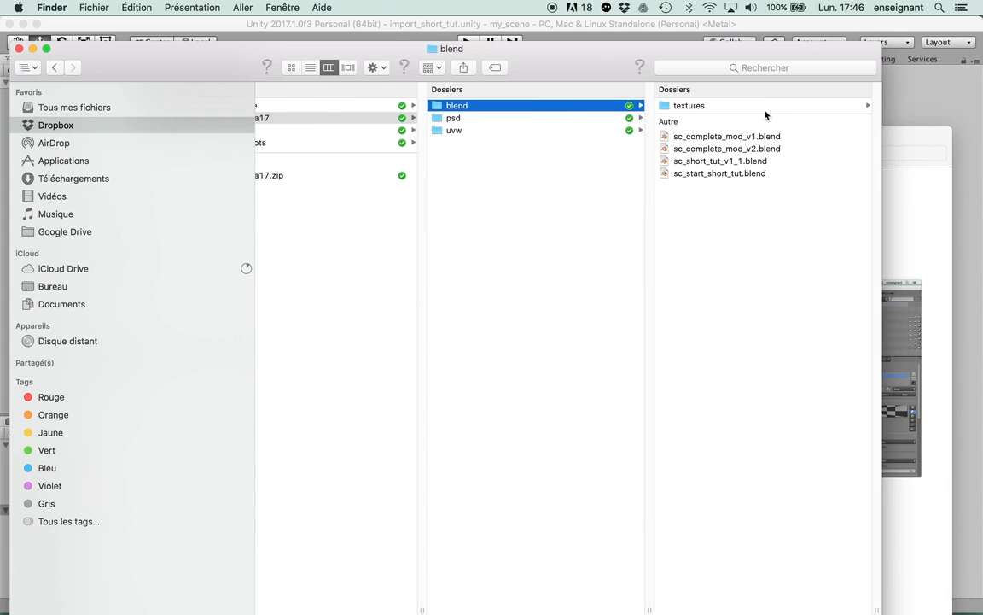
pyautogui.click(693, 149)
pyautogui.doubleClick(598, 162)
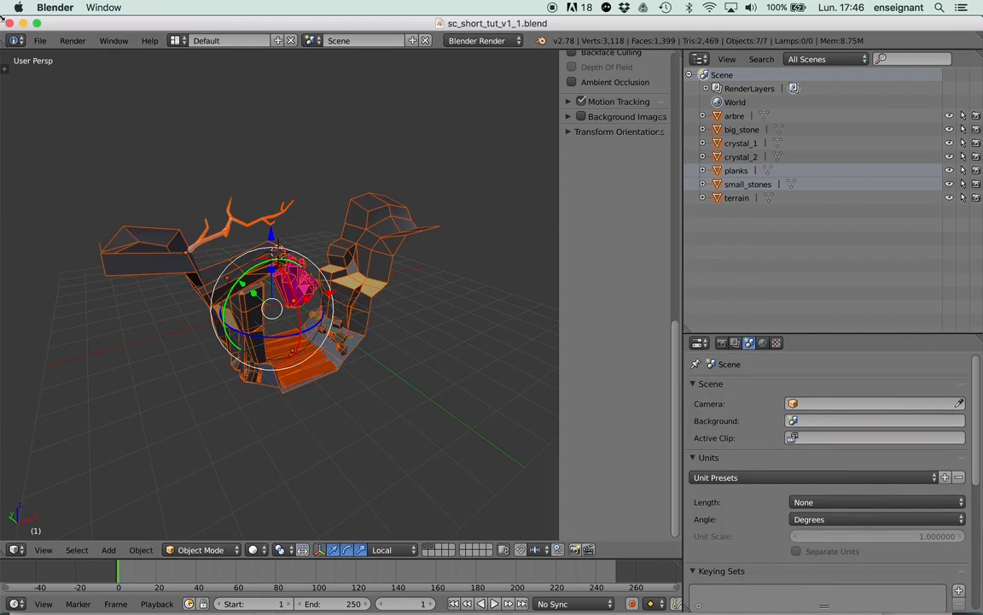
pyautogui.click(40, 40)
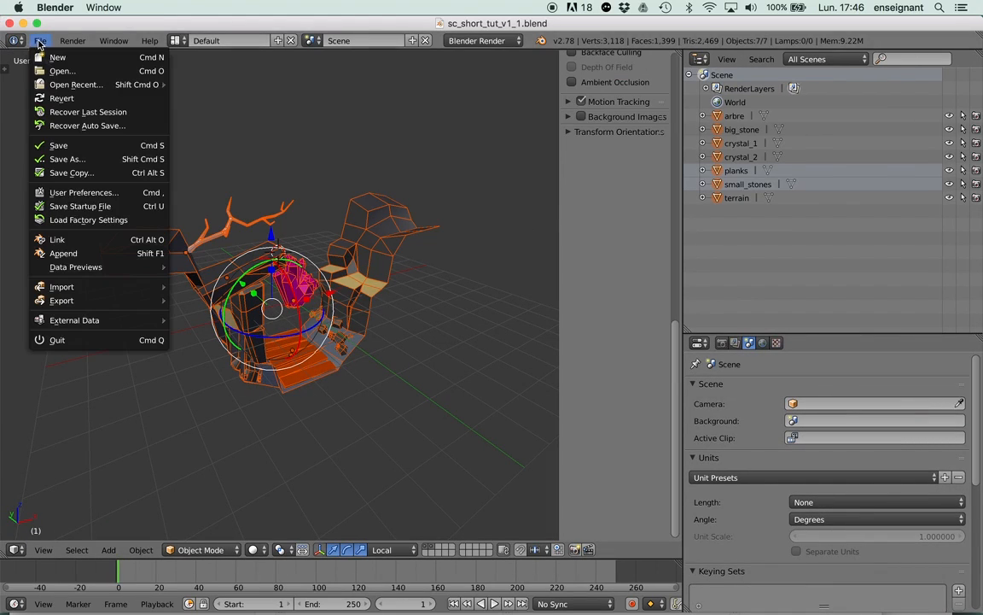
pyautogui.moveTo(68, 300)
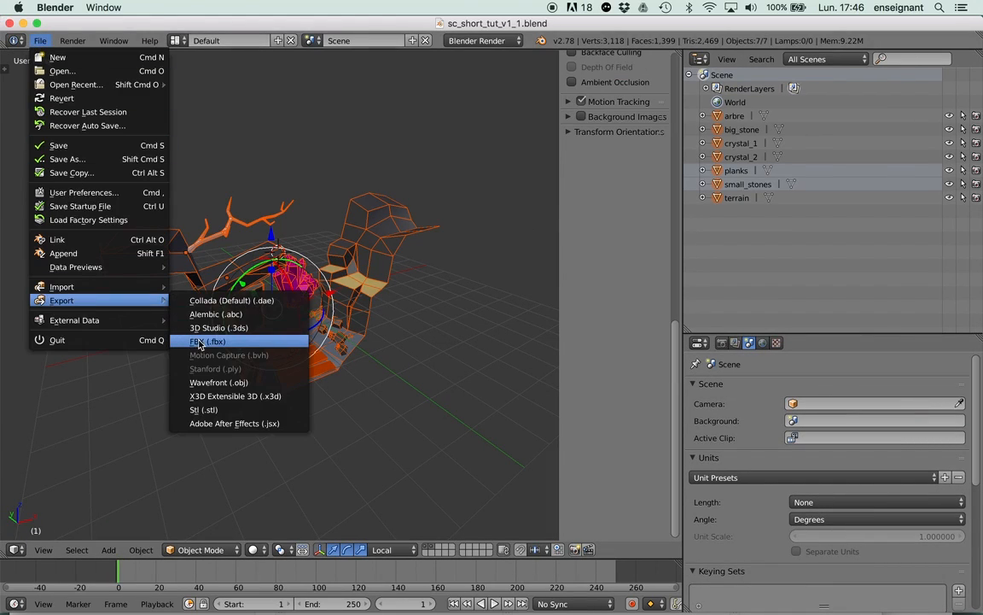
pyautogui.moveTo(381, 248); pyautogui.dragTo(546, 270, button='middle')
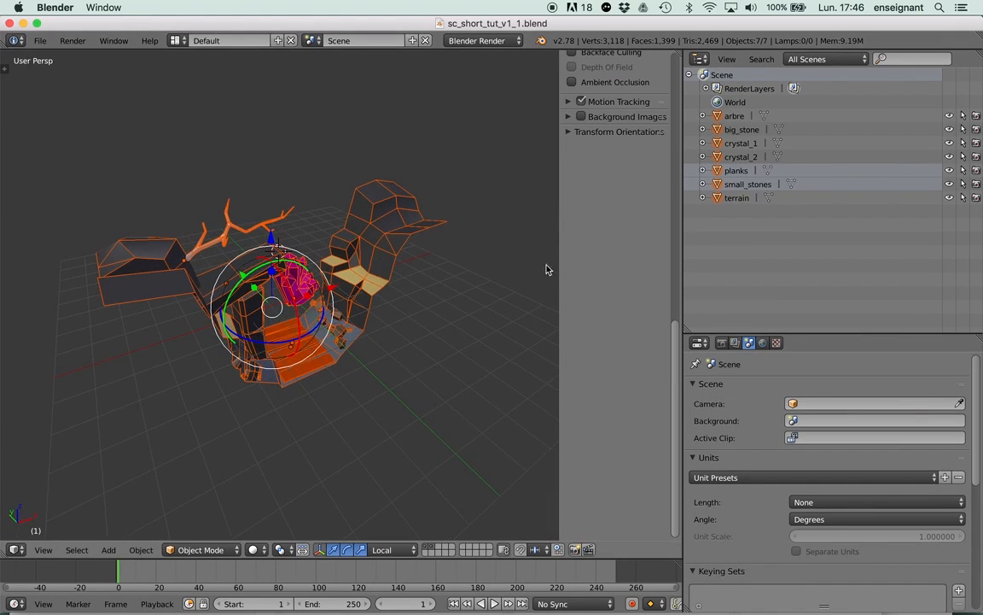
pyautogui.rightClick(358, 237)
pyautogui.scroll(15, 597, 171)
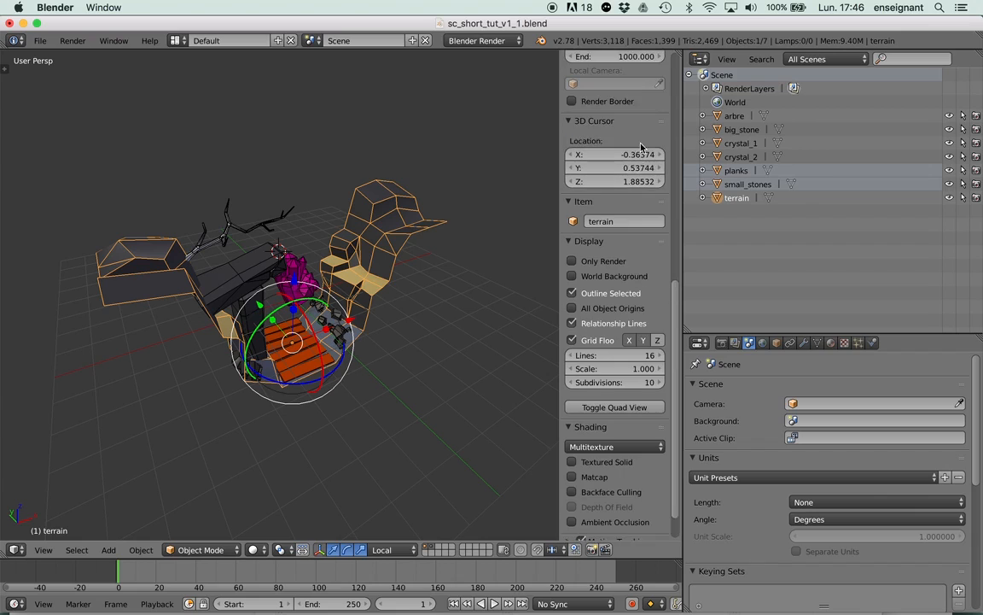
# - Export the scene as sc_short_tut_v1_1.fbx into the blend folder with the experimental Apply Transform option enabled
pyautogui.click(41, 40)
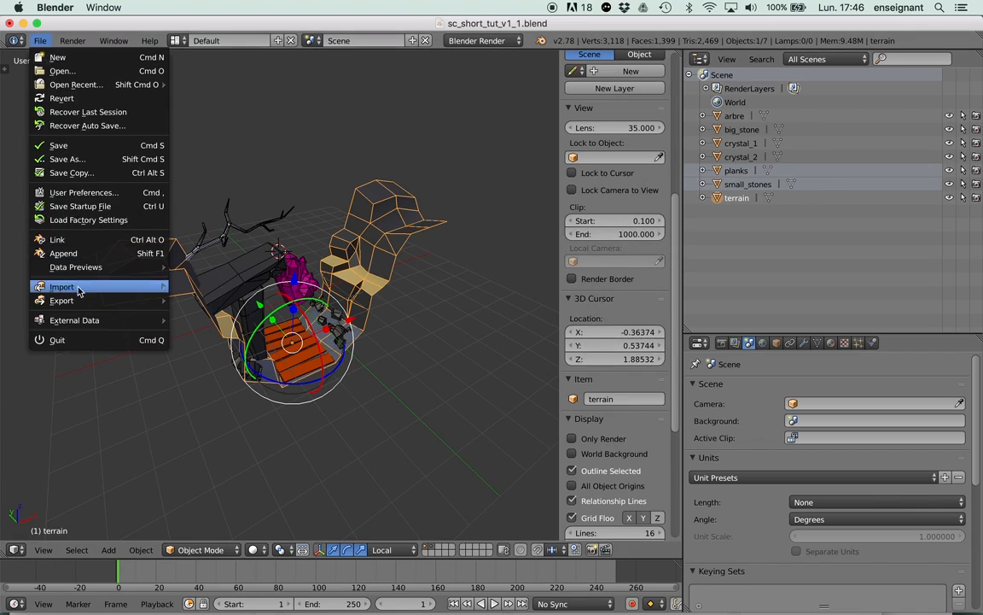
pyautogui.moveTo(158, 300)
pyautogui.click(201, 341)
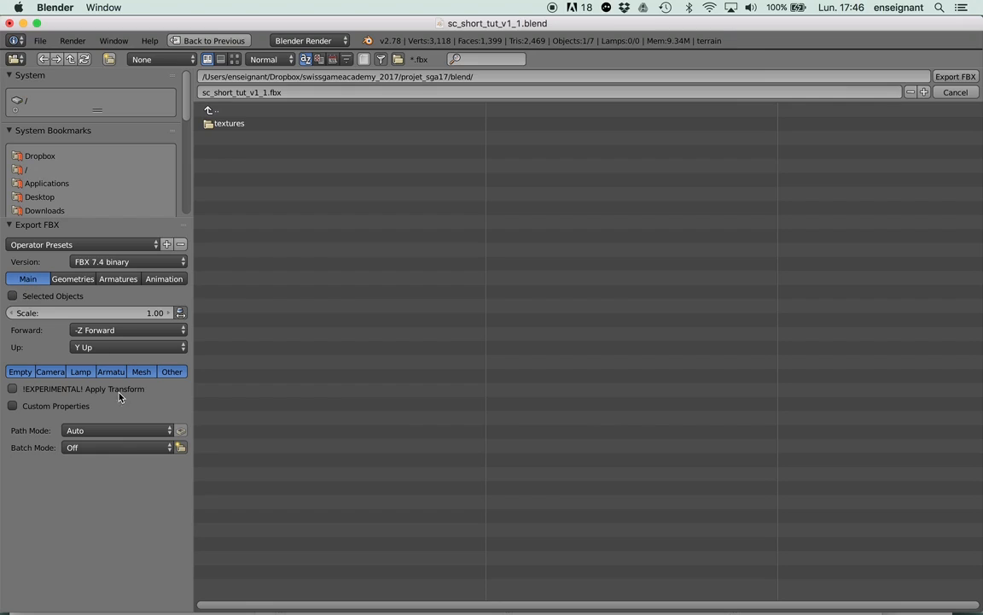
pyautogui.click(14, 388)
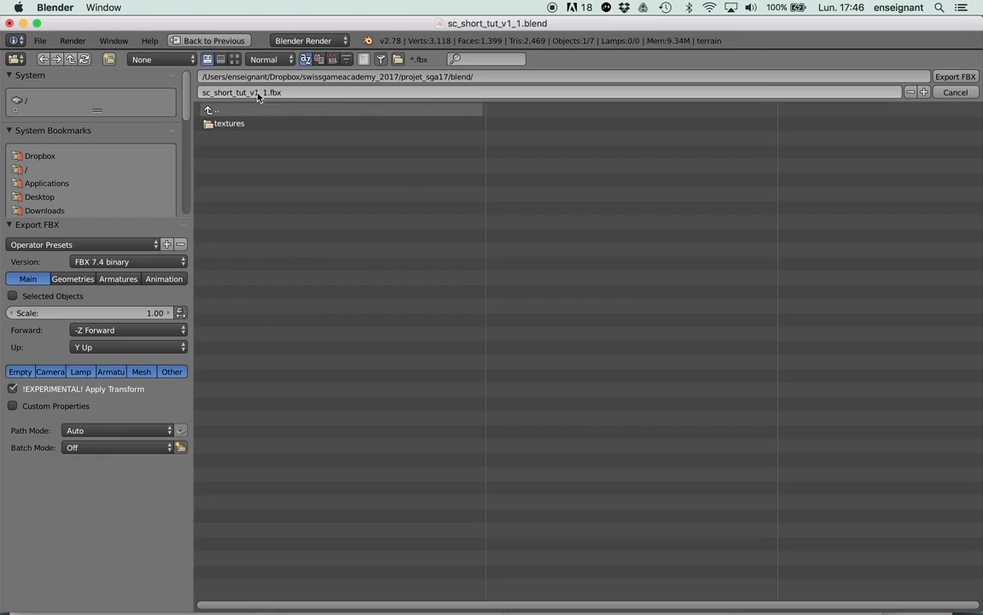
pyautogui.click(211, 109)
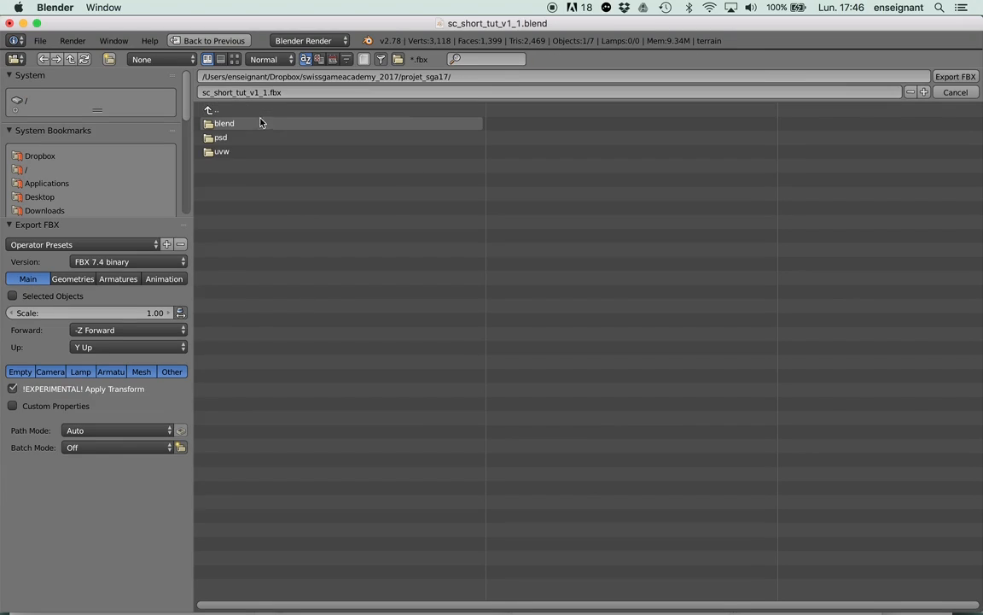
pyautogui.click(229, 124)
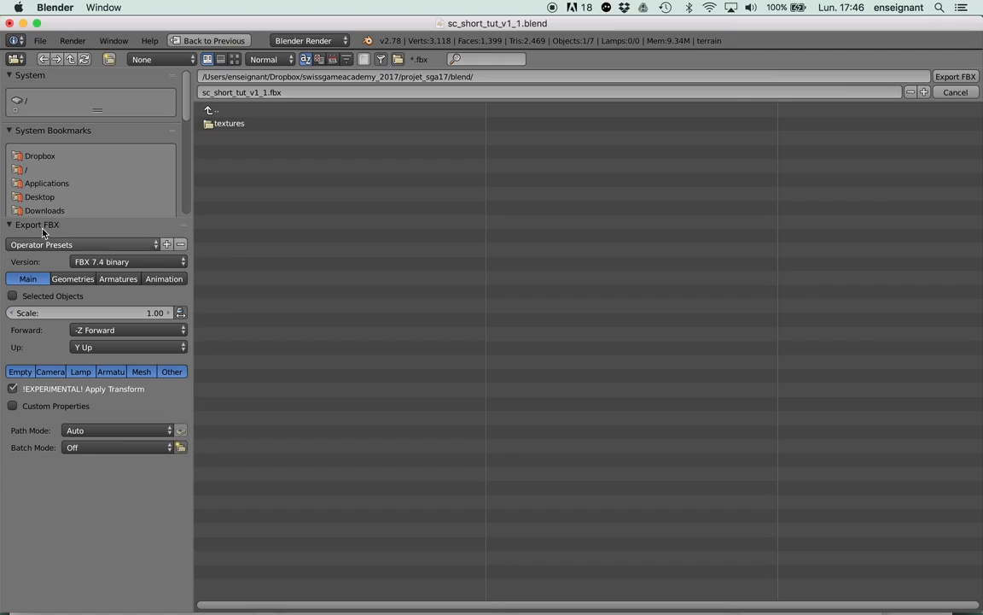
pyautogui.click(956, 77)
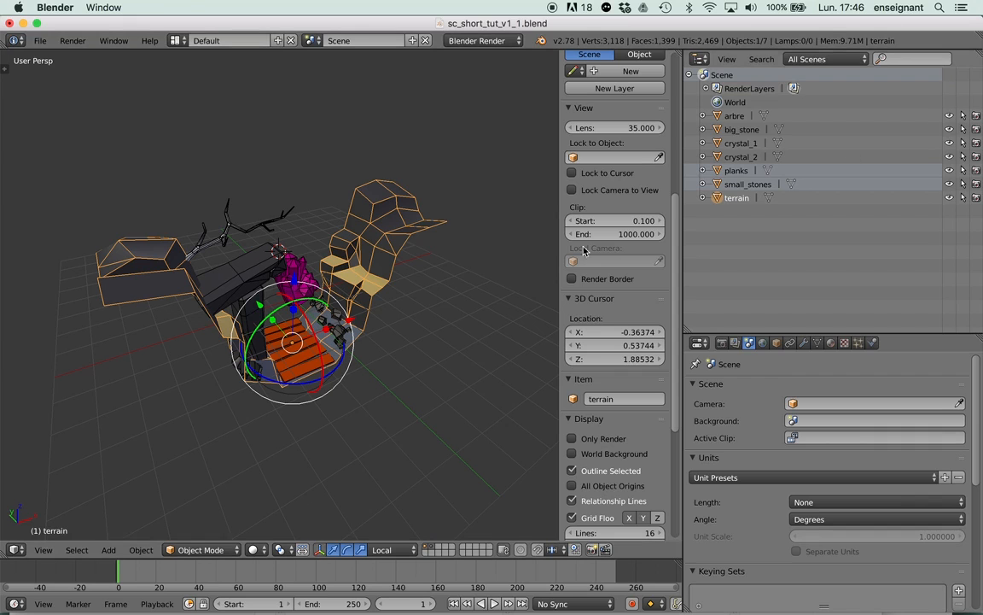
# - Switch to Finder and copy sc_short_tut_v1_1.fbx from the blend folder
pyautogui.press('super+Tab')
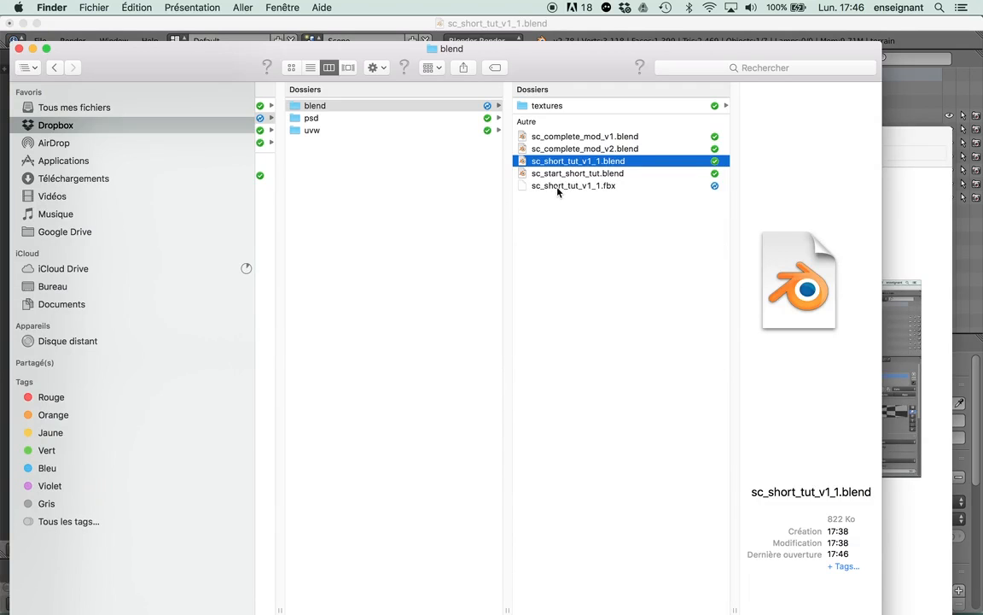
pyautogui.click(557, 186)
pyautogui.press('super+c')
pyautogui.click(427, 194)
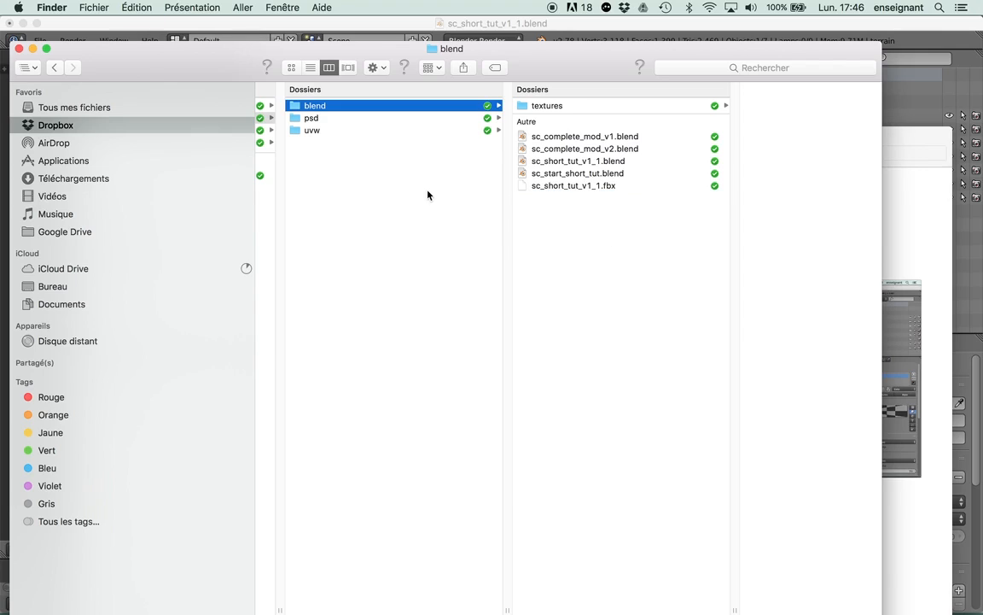
pyautogui.click(580, 188)
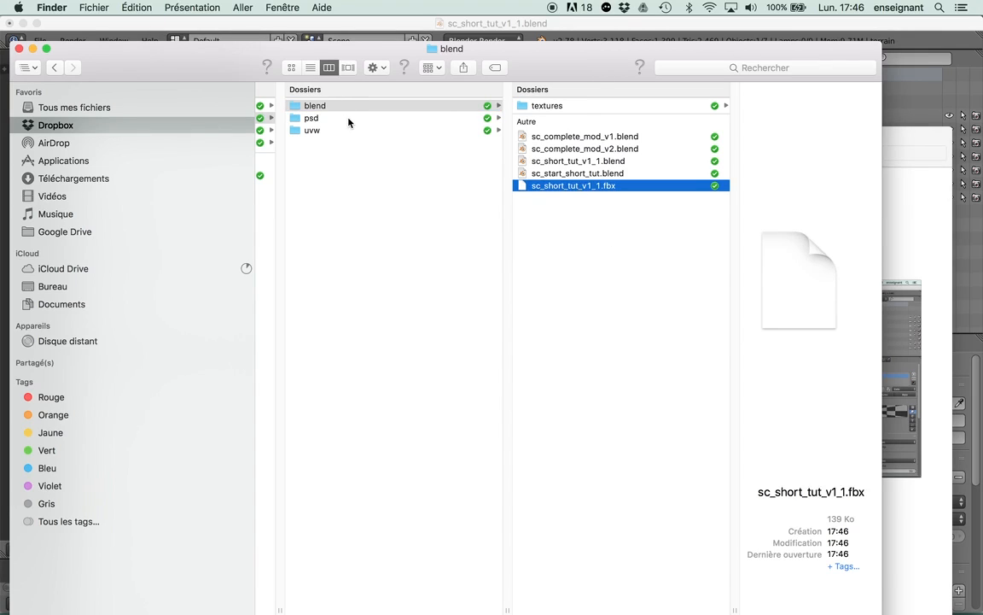
# - Paste the copied FBX file into the mesh folder inside my_scene's Assets folder
pyautogui.press('Left')
pyautogui.press('Left')
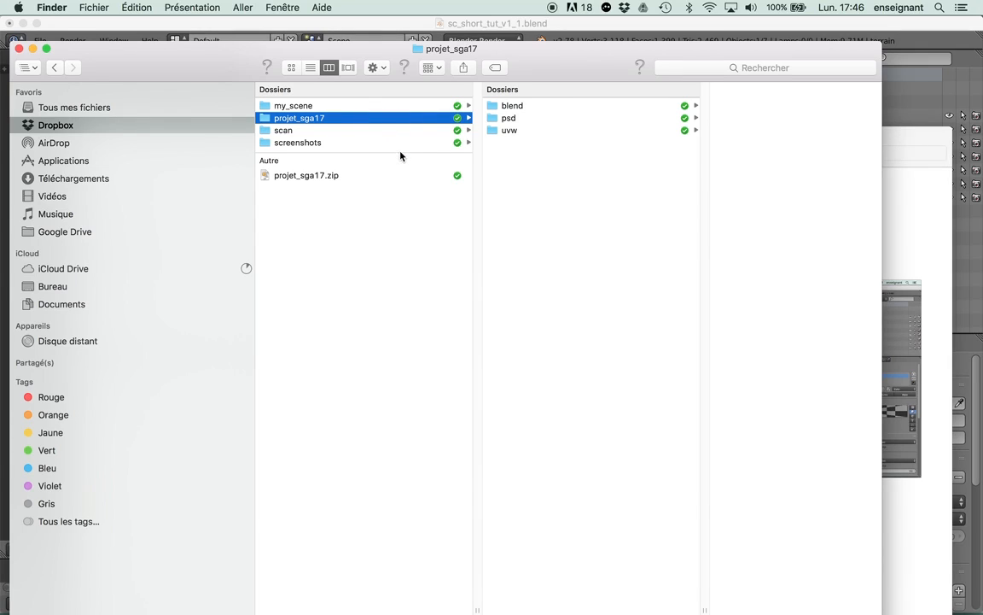
pyautogui.press('Left')
pyautogui.click(495, 104)
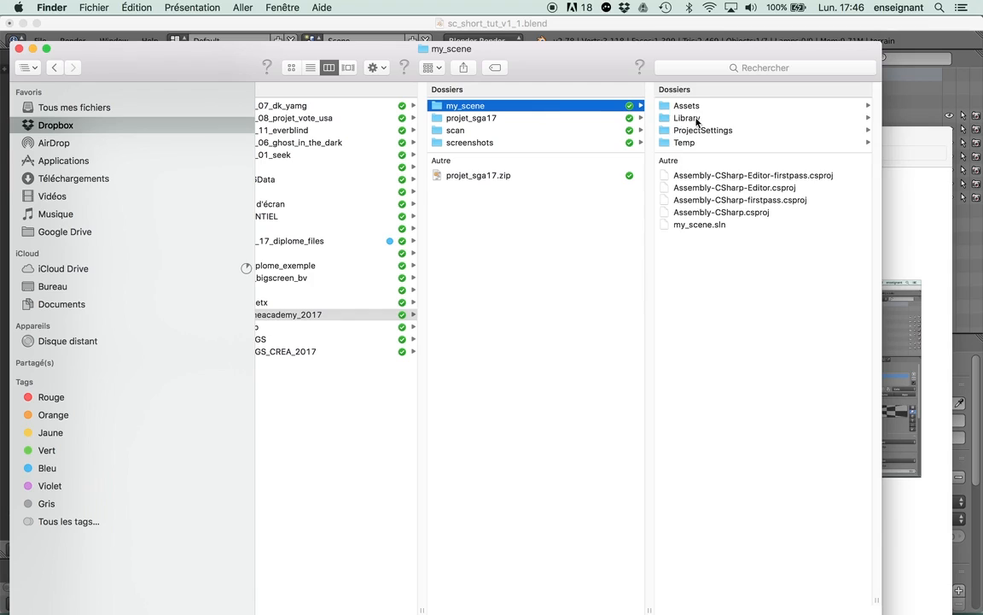
pyautogui.click(697, 120)
pyautogui.press('Up')
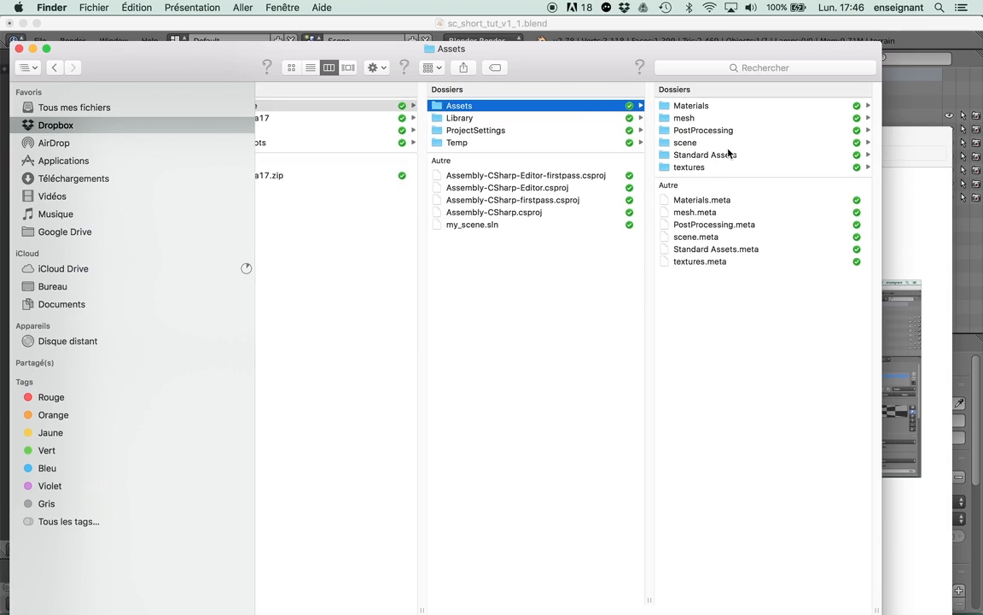
pyautogui.click(710, 118)
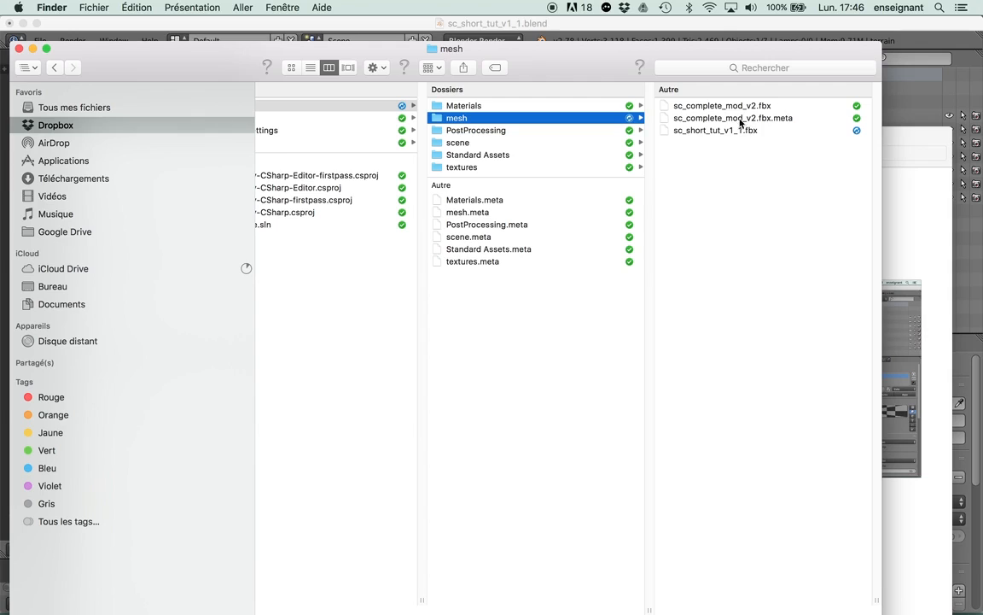
# - Switch to Unity and open the mesh folder of the project's assets
pyautogui.press('super+Tab')
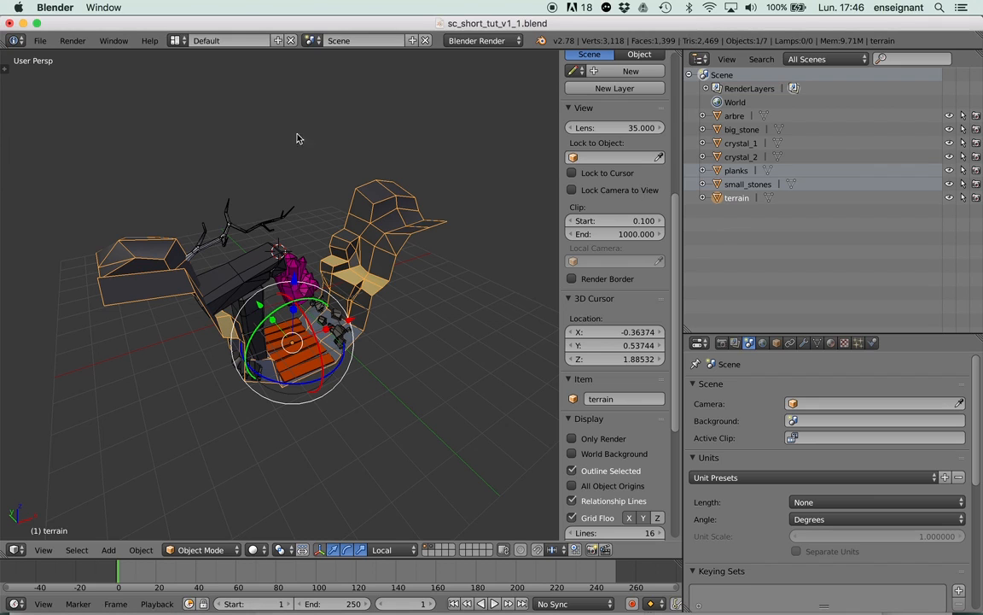
pyautogui.press('super+Tab')
pyautogui.press('super+Tab')
pyautogui.press('super+Tab')
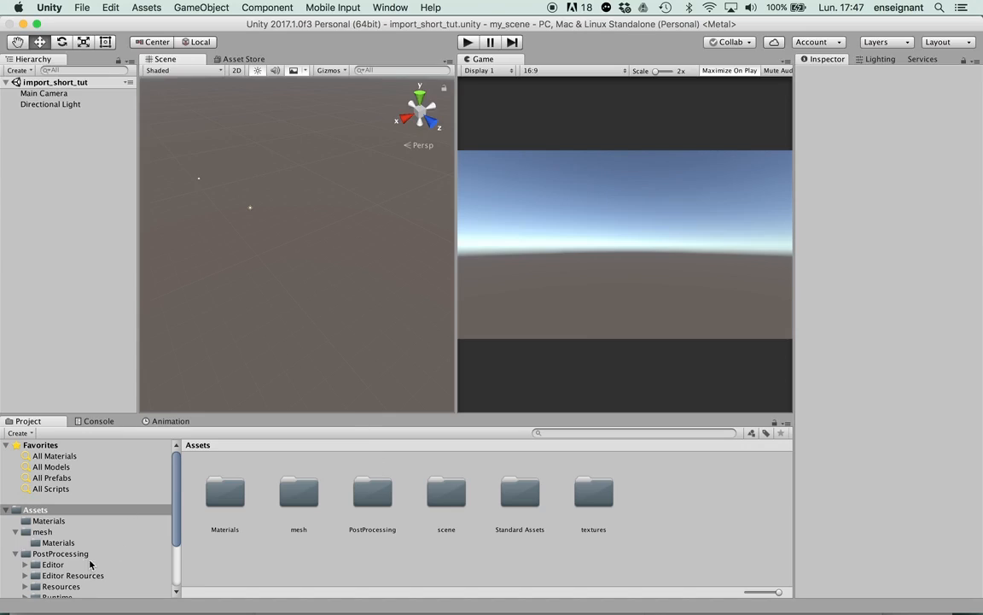
pyautogui.click(43, 532)
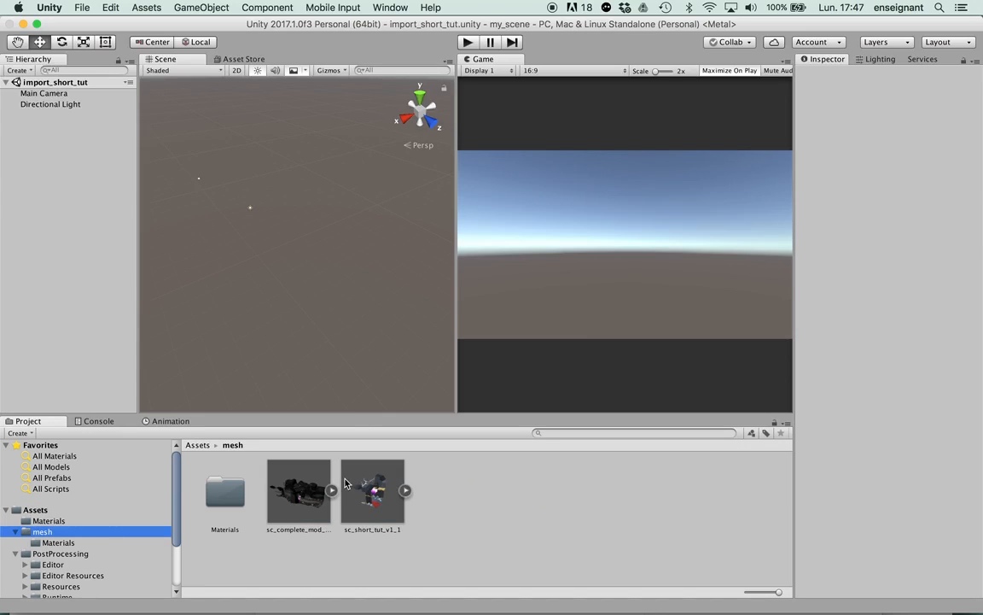
# - Add the sc_short_tut_v1_1 model to the import_short_tut scene hierarchy
pyautogui.moveTo(371, 487); pyautogui.dragTo(75, 180)
pyautogui.scroll(-5, 272, 233)
pyautogui.moveTo(271, 238); pyautogui.dragTo(270, 262, button='middle')
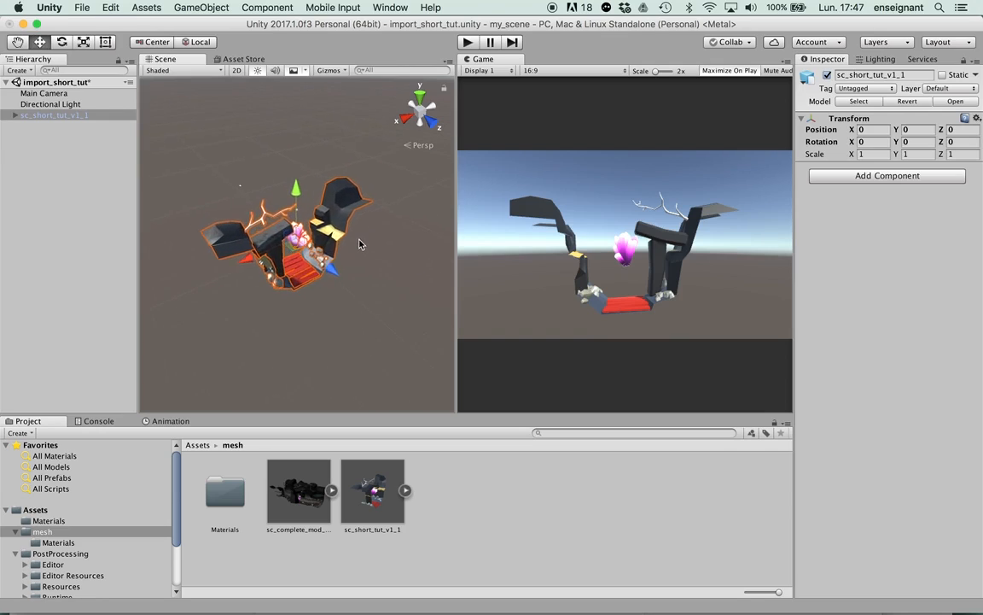
# - Inspect the added model up close and preview the scene in play mode, then stop playback
pyautogui.scroll(10, 362, 243)
pyautogui.keyDown('alt'); pyautogui.moveTo(382, 253); pyautogui.dragTo(271, 189); pyautogui.keyUp('alt')
pyautogui.press('super+p')
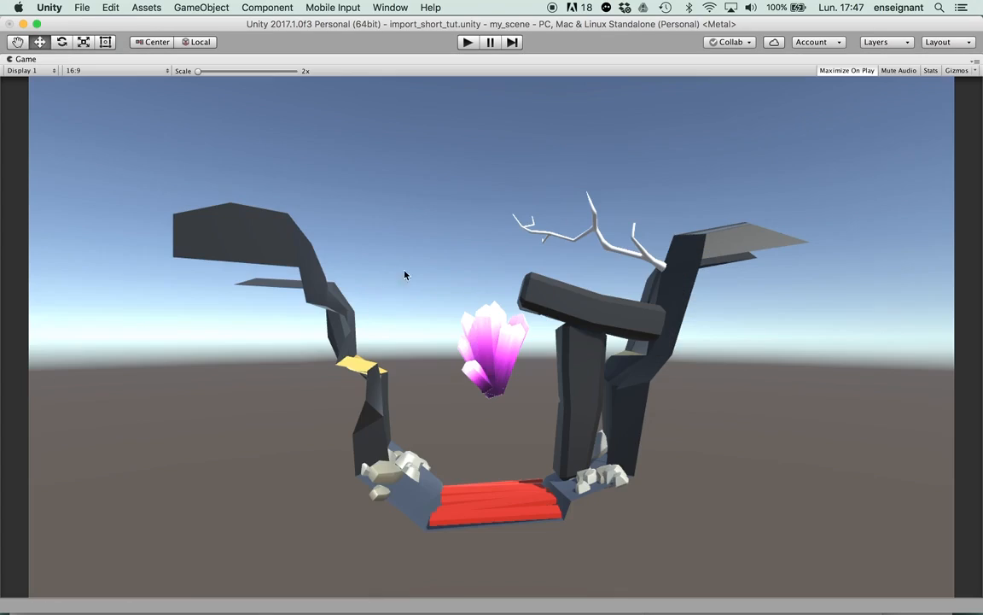
pyautogui.press('super+p')
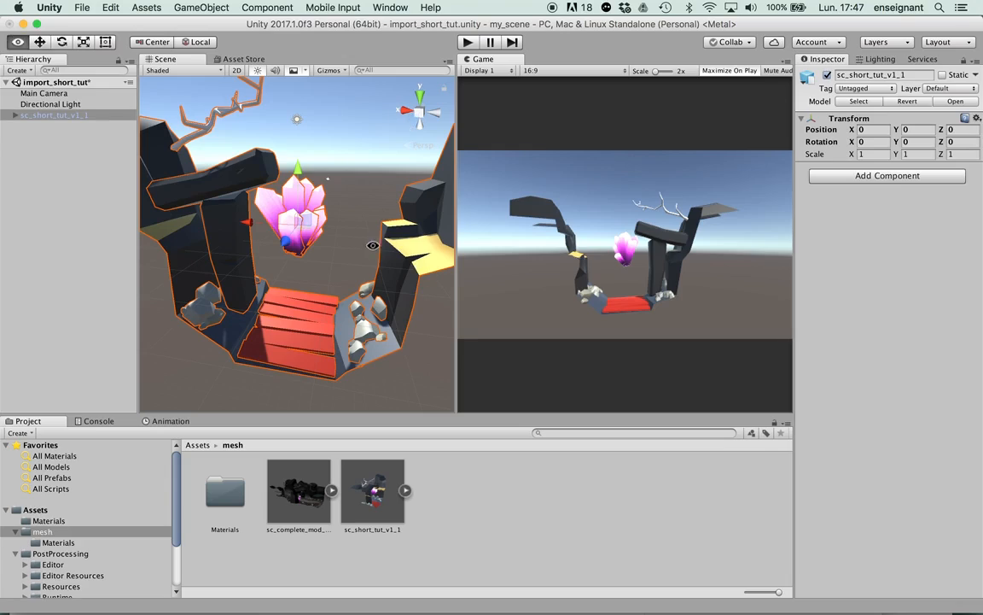
# - Maximize the Scene view and select one of the purple crystal meshes hanging above the red planks
pyautogui.hotkey('shift', 'space')
pyautogui.keyDown('alt'); pyautogui.moveTo(385, 269); pyautogui.dragTo(490, 270); pyautogui.keyUp('alt')
pyautogui.moveTo(520, 274); pyautogui.dragTo(500, 233, button='middle')
pyautogui.click(498, 228)
pyautogui.click(443, 196)
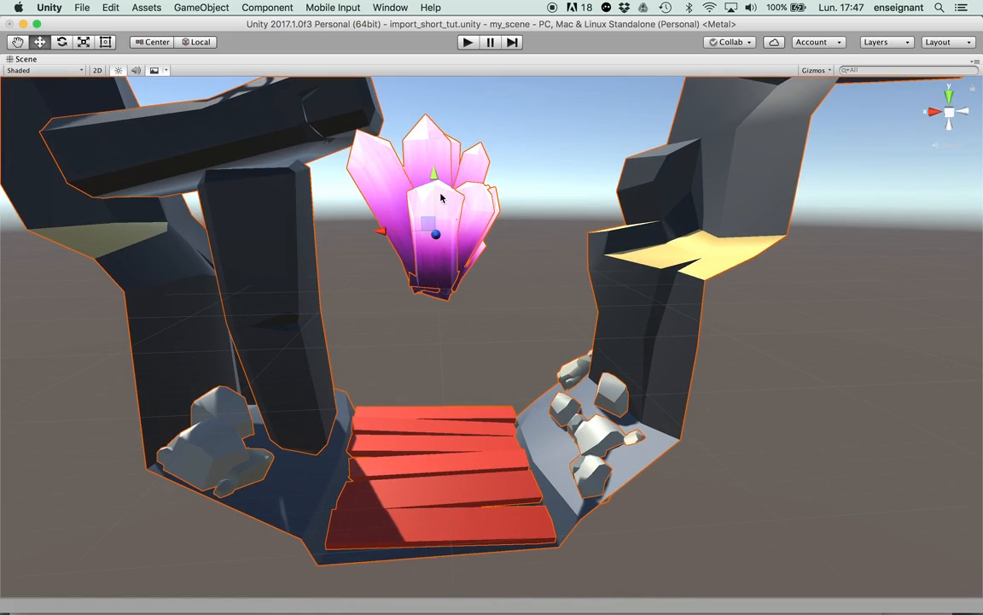
pyautogui.click(455, 188)
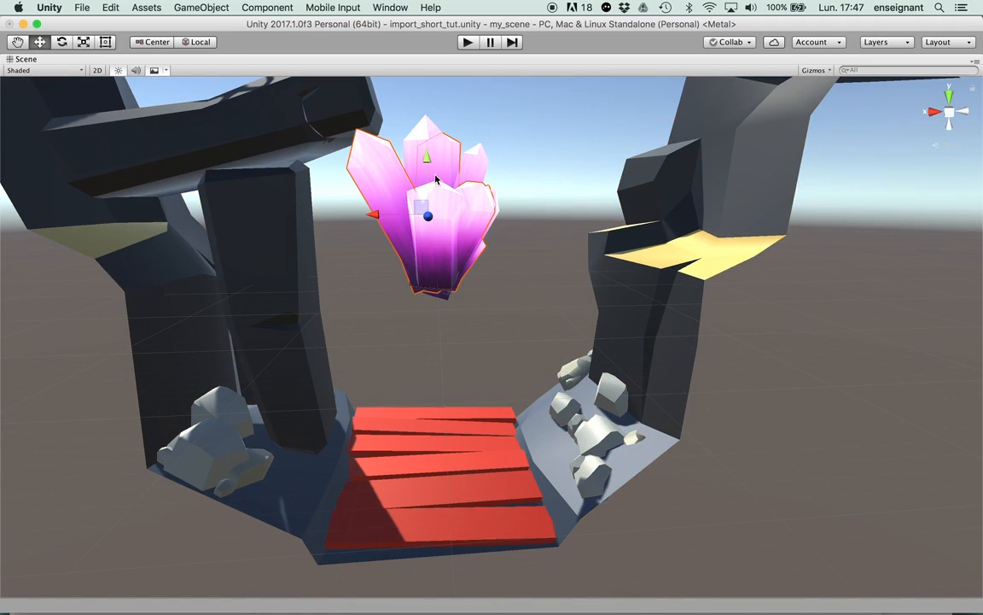
# - Duplicate the selected crystal and move it down onto the small stones on the side opposite the pillar
pyautogui.press('super+d')
pyautogui.moveTo(426, 191); pyautogui.dragTo(435, 385)
pyautogui.moveTo(369, 427); pyautogui.dragTo(575, 408)
pyautogui.moveTo(597, 360); pyautogui.dragTo(602, 320)
# - Rotate the crystal on the small stones so that its points lean toward the red planks
pyautogui.press('e')
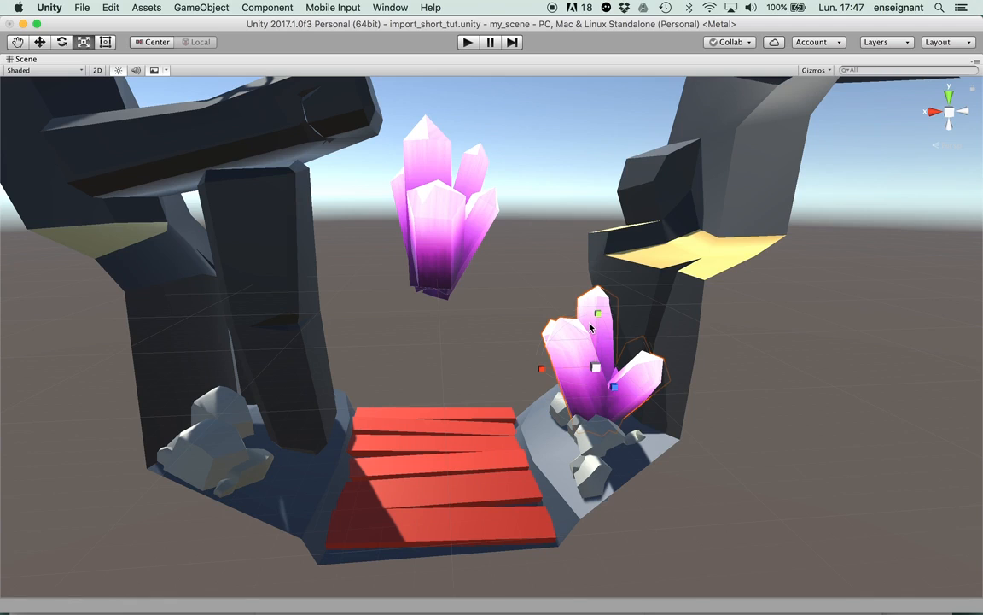
pyautogui.moveTo(552, 332); pyautogui.dragTo(519, 345)
pyautogui.press('w')
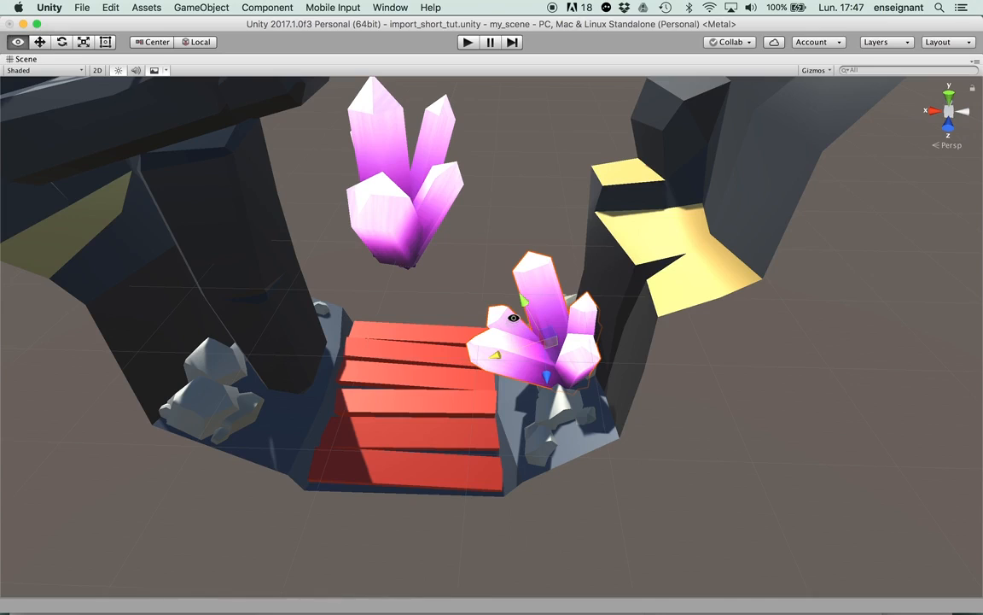
# - Select the crystal still hanging above the planks and move it down beside the base of the dark pillar
pyautogui.click(459, 249)
pyautogui.keyDown('alt'); pyautogui.moveTo(448, 301); pyautogui.dragTo(396, 247); pyautogui.keyUp('alt')
pyautogui.click(397, 188)
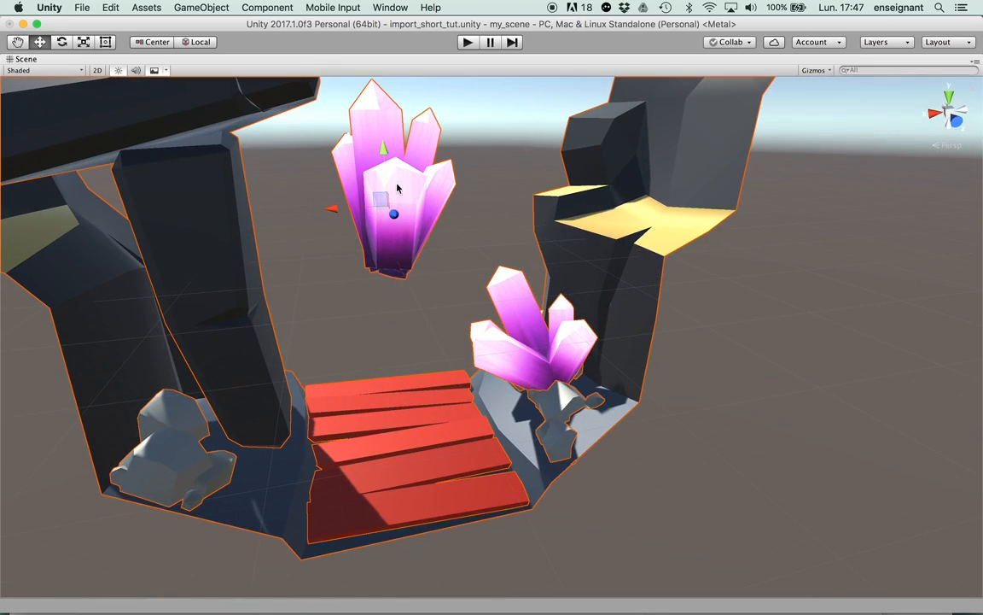
pyautogui.click(400, 158)
pyautogui.moveTo(396, 145); pyautogui.dragTo(374, 359)
pyautogui.press('e')
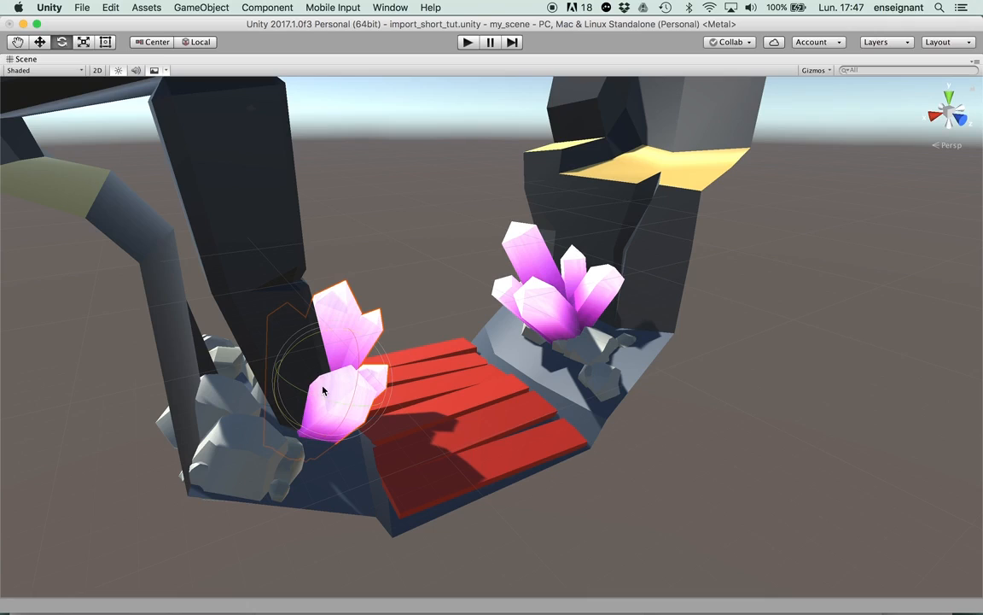
pyautogui.press('w')
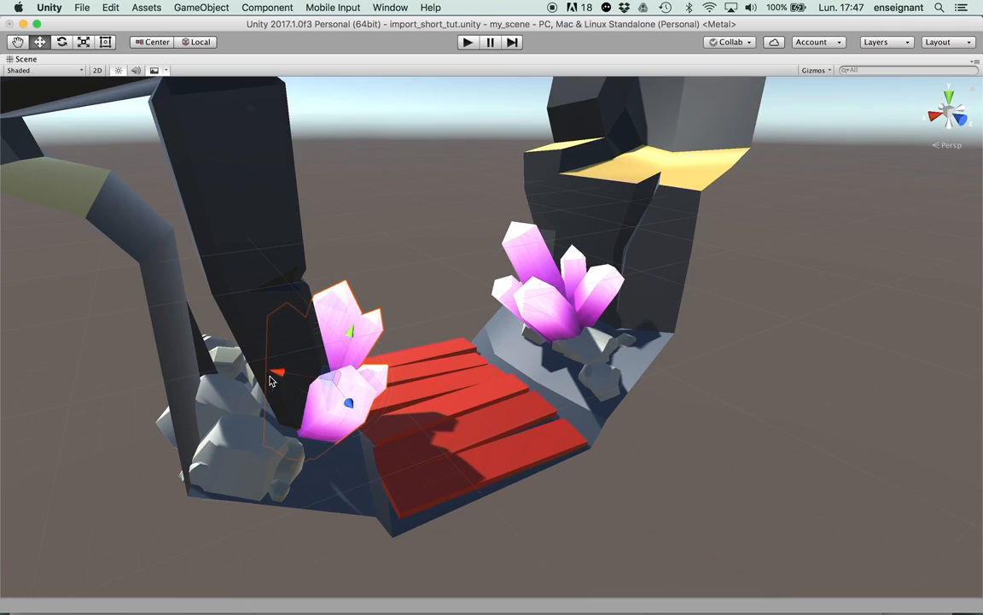
# - Set the transform handles to Global and rotate the crystal beside the pillar so its points fan out over the planks
pyautogui.click(196, 42)
pyautogui.keyDown('alt'); pyautogui.moveTo(286, 400); pyautogui.dragTo(273, 375); pyautogui.keyUp('alt')
pyautogui.press('e')
pyautogui.press('w')
pyautogui.keyDown('alt'); pyautogui.moveTo(345, 306); pyautogui.dragTo(452, 380); pyautogui.keyUp('alt')
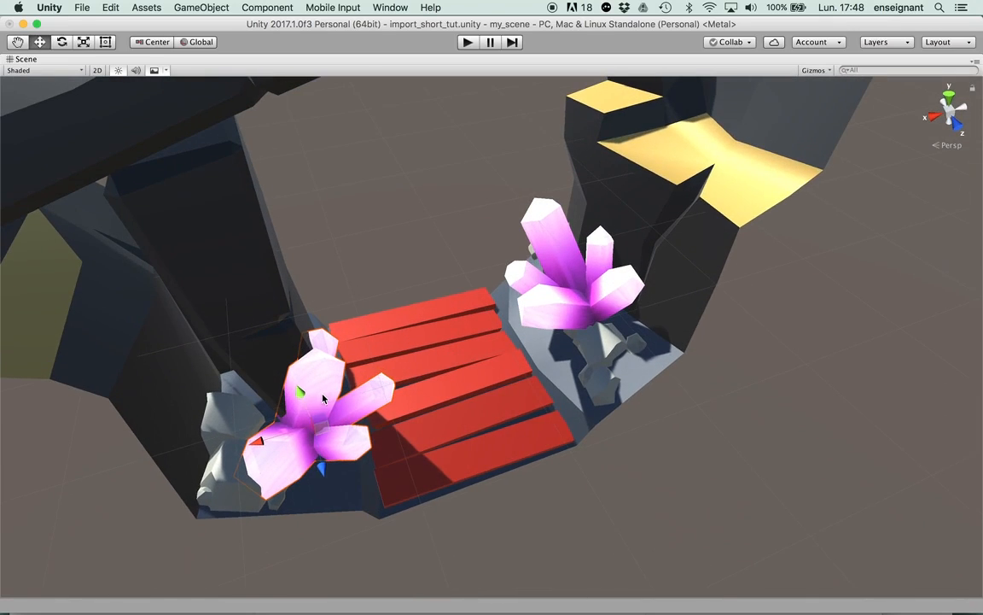
pyautogui.press('e')
pyautogui.moveTo(345, 461); pyautogui.dragTo(309, 391)
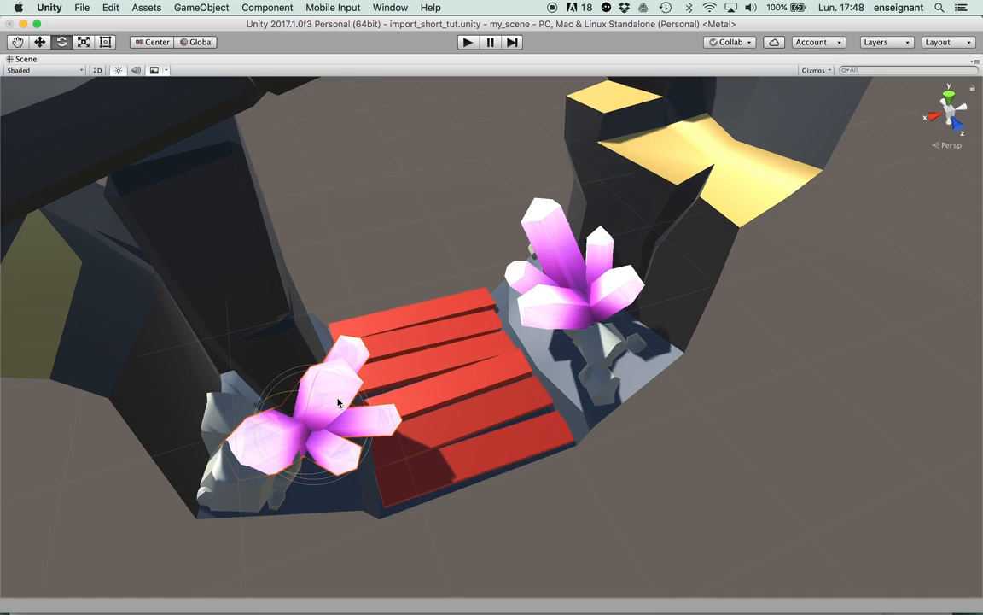
# - Fine-tune the position of the crystal beside the pillar so it sits against the stones, and clear the selection
pyautogui.press('w')
pyautogui.keyDown('alt'); pyautogui.moveTo(333, 401); pyautogui.dragTo(290, 215); pyautogui.keyUp('alt')
pyautogui.moveTo(294, 319)
pyautogui.mouseDown()
pyautogui.moveTo(295, 283)
pyautogui.moveTo(300, 303)
pyautogui.mouseUp()
pyautogui.moveTo(261, 352); pyautogui.dragTo(289, 355)
pyautogui.keyDown('alt'); pyautogui.moveTo(468, 175); pyautogui.dragTo(444, 295); pyautogui.keyUp('alt')
pyautogui.click(474, 284)
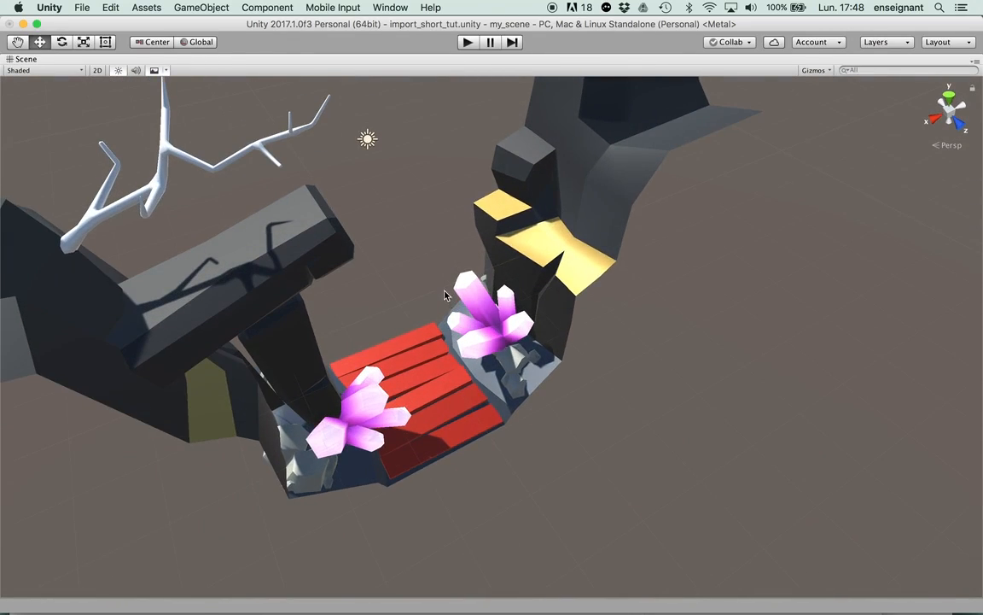
# - Return to the full editor layout, select the terrain object and open the settings of its grass material
pyautogui.hotkey('shift', 'space')
pyautogui.click(337, 215)
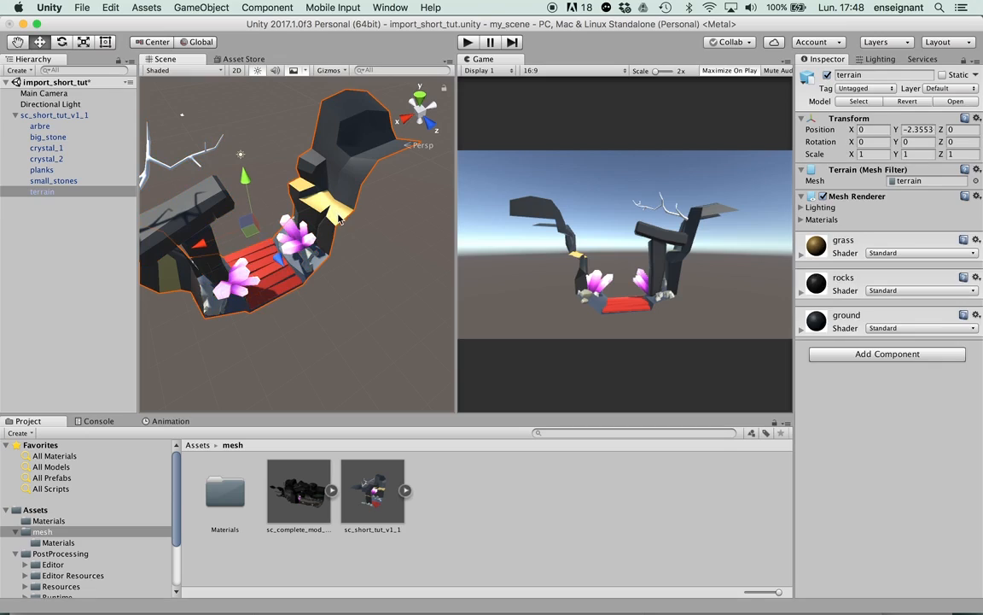
pyautogui.doubleClick(48, 137)
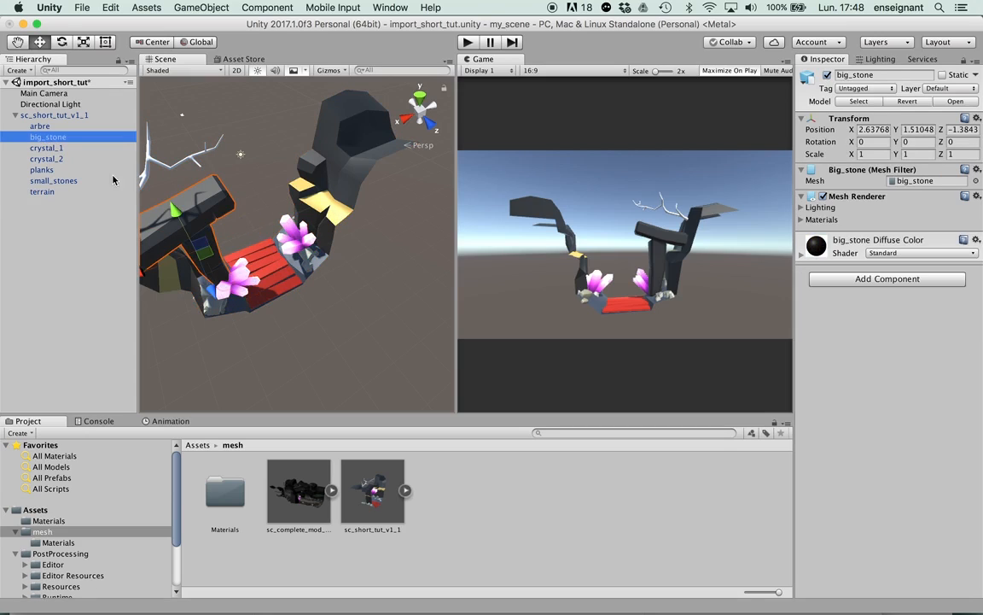
pyautogui.click(42, 191)
pyautogui.press('f')
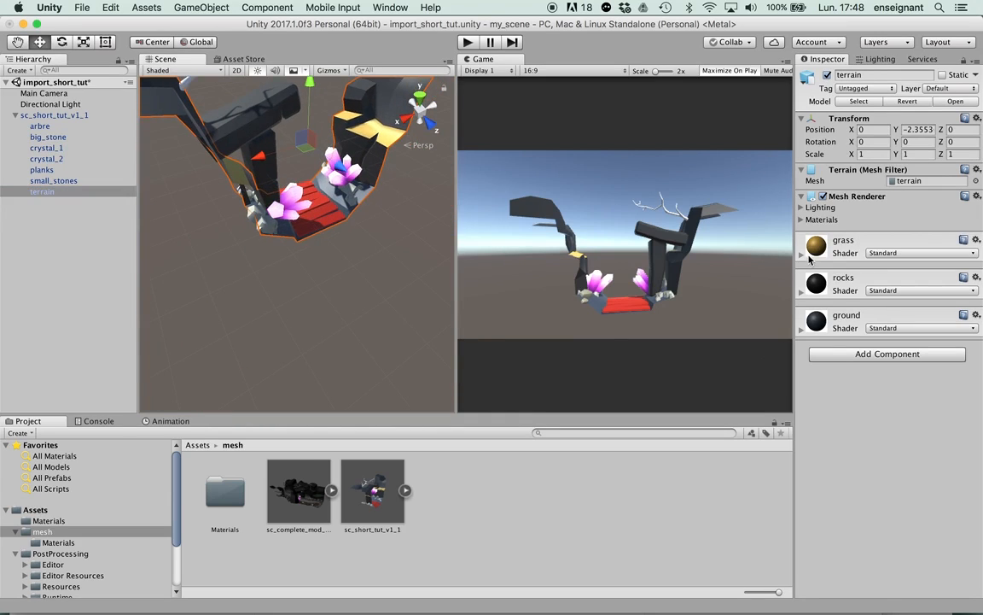
pyautogui.click(801, 254)
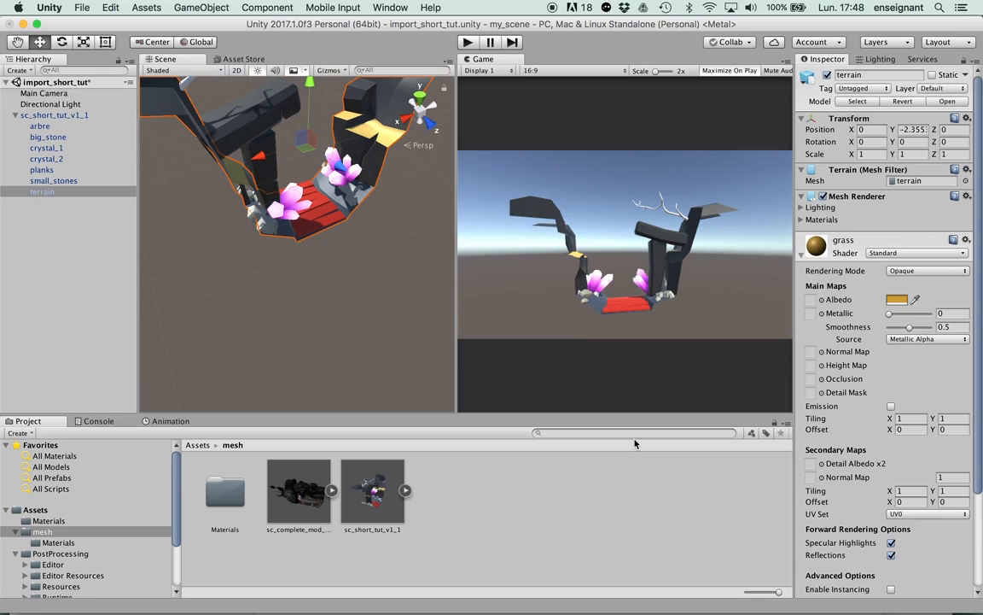
# - Open the project's textures folder, enlarge the asset area, and bring the terrain's yellow ledges closer in the Scene view
pyautogui.scroll(-3, 101, 512)
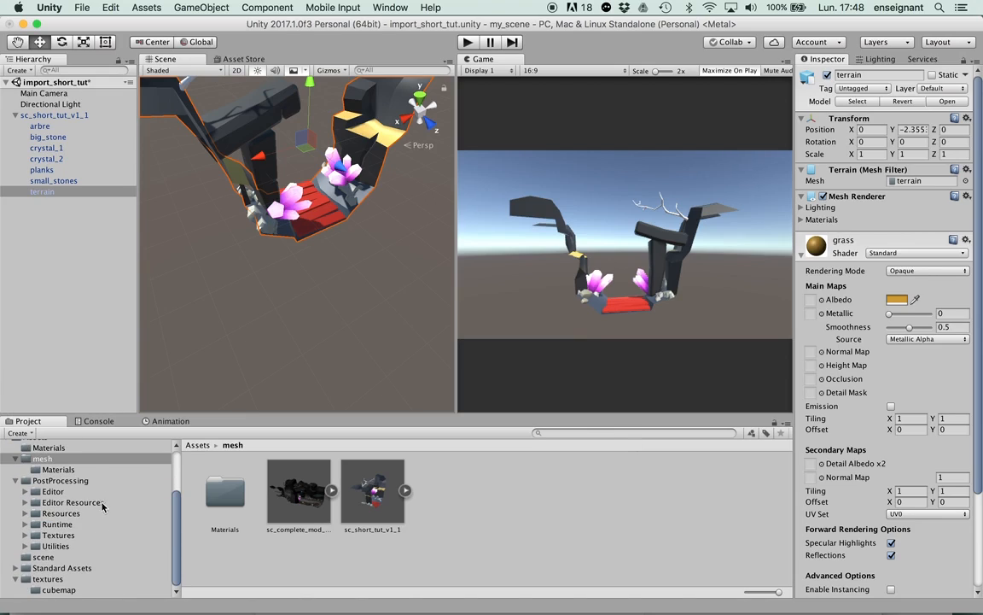
pyautogui.click(48, 579)
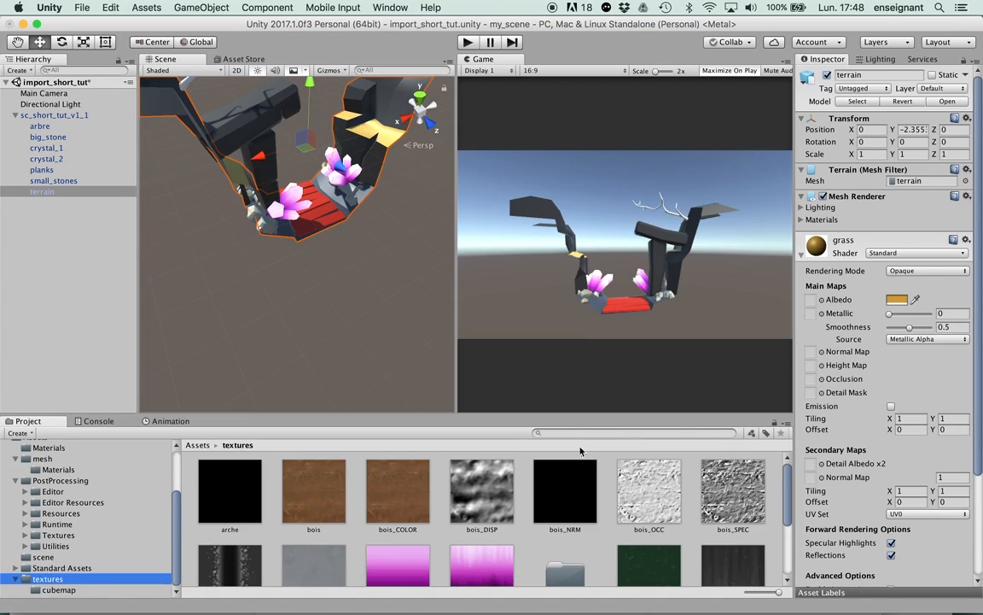
pyautogui.moveTo(511, 415); pyautogui.dragTo(510, 367)
pyautogui.keyDown('alt'); pyautogui.moveTo(314, 251); pyautogui.dragTo(400, 280); pyautogui.keyUp('alt')
pyautogui.scroll(3, 359, 269)
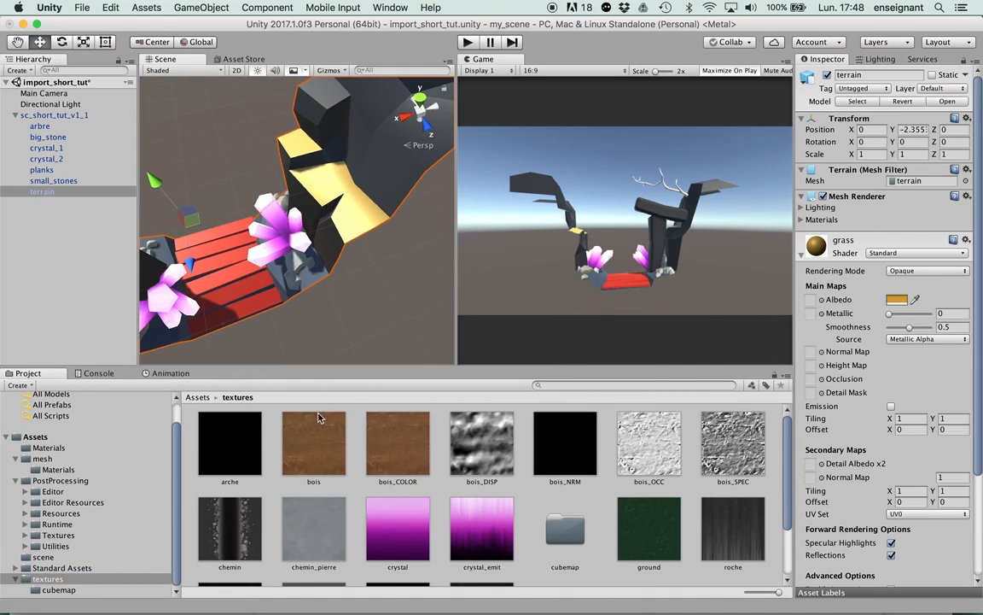
# - Assign the ground texture to the grass material's albedo and set its albedo colour to white
pyautogui.moveTo(620, 527); pyautogui.dragTo(811, 299)
pyautogui.click(896, 299)
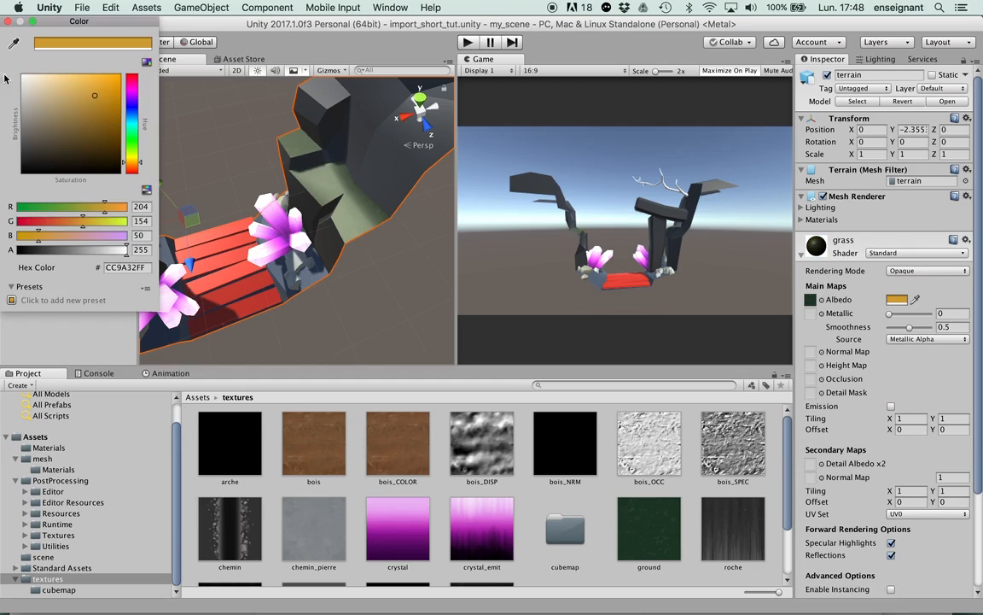
pyautogui.moveTo(2, 78); pyautogui.dragTo(3, 10)
pyautogui.click(8, 21)
pyautogui.keyDown('alt'); pyautogui.moveTo(287, 207); pyautogui.dragTo(310, 154); pyautogui.keyUp('alt')
pyautogui.click(306, 202)
pyautogui.click(339, 224)
pyautogui.keyDown('alt'); pyautogui.moveTo(364, 253); pyautogui.dragTo(391, 169); pyautogui.keyUp('alt')
# - Try the roche texture as the grass material's albedo and put the ground texture back
pyautogui.scroll(-3, 483, 483)
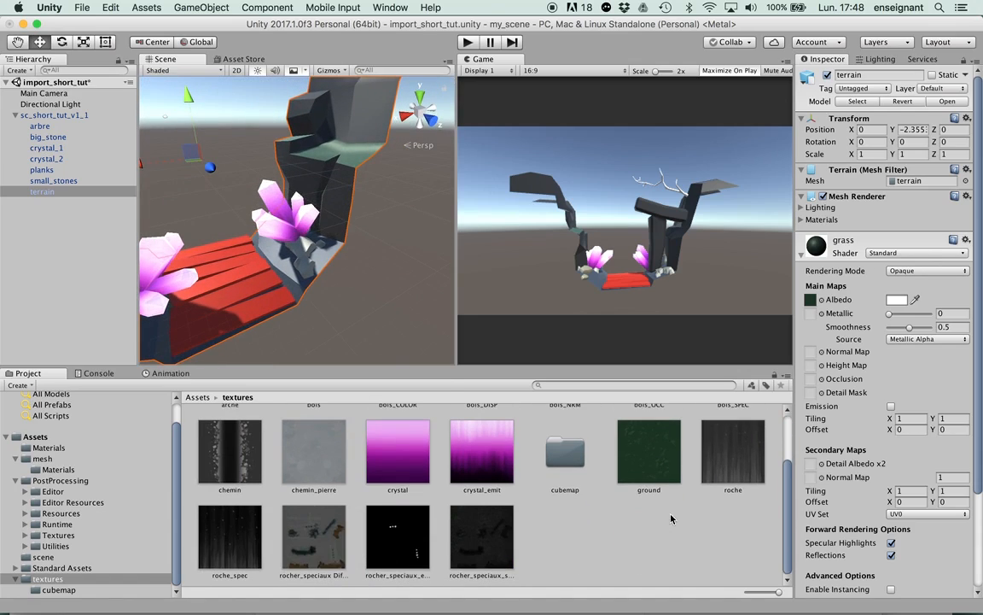
pyautogui.moveTo(735, 451); pyautogui.dragTo(837, 308)
pyautogui.click(897, 301)
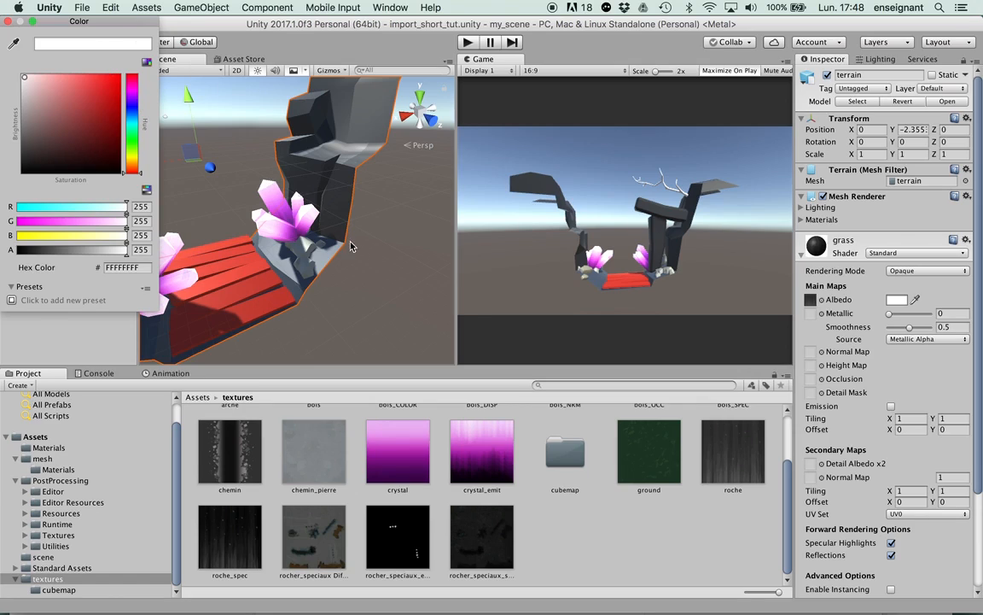
pyautogui.moveTo(655, 449); pyautogui.dragTo(806, 305)
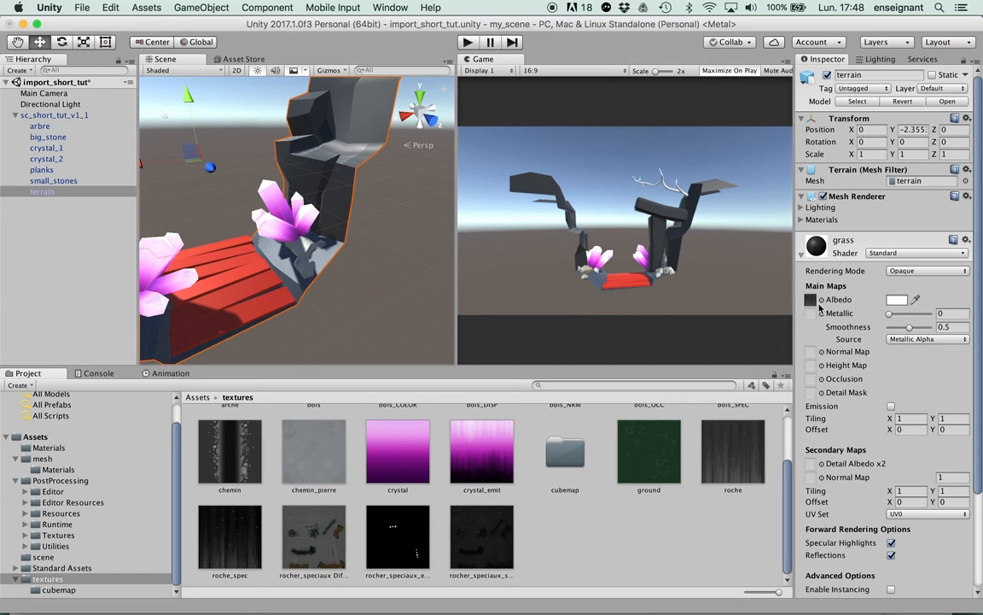
pyautogui.moveTo(636, 445); pyautogui.dragTo(812, 300)
# - Assign the roche texture to the terrain's rocks material albedo and set its albedo colour to white (FFFFFFFF)
pyautogui.click(802, 255)
pyautogui.click(803, 292)
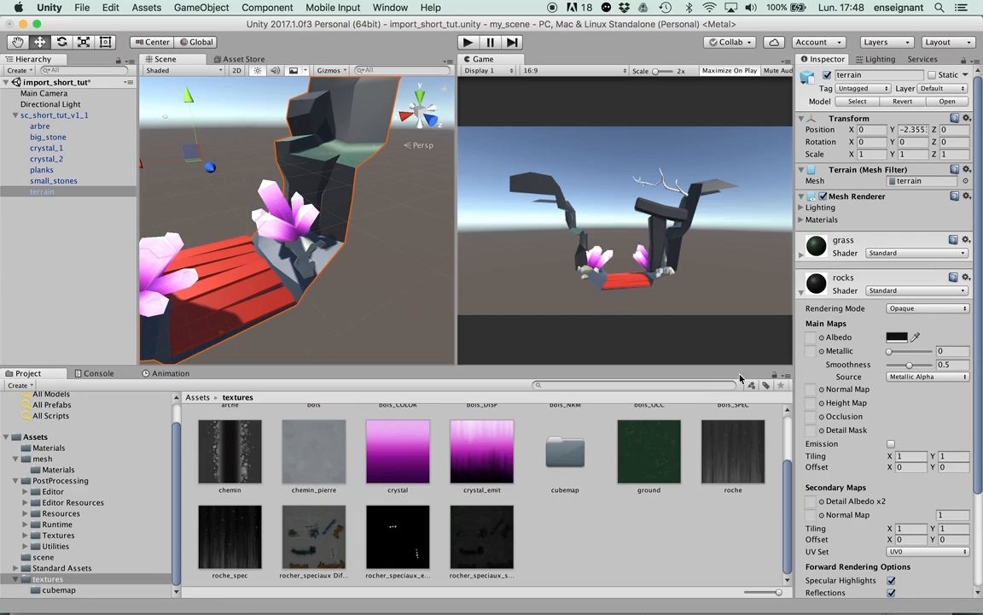
pyautogui.moveTo(749, 460); pyautogui.dragTo(812, 338)
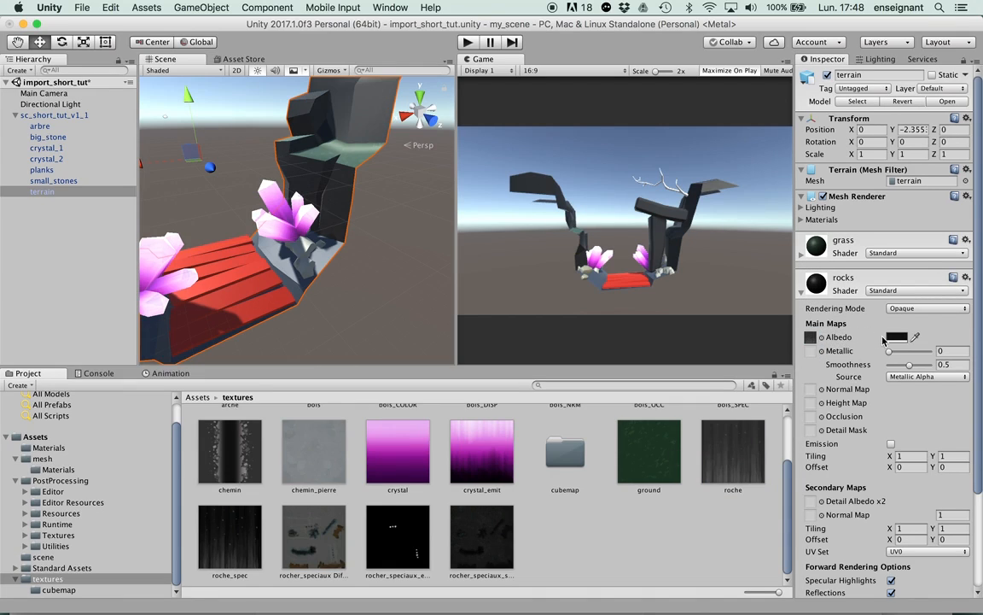
pyautogui.click(897, 338)
pyautogui.moveTo(87, 109); pyautogui.dragTo(24, 78)
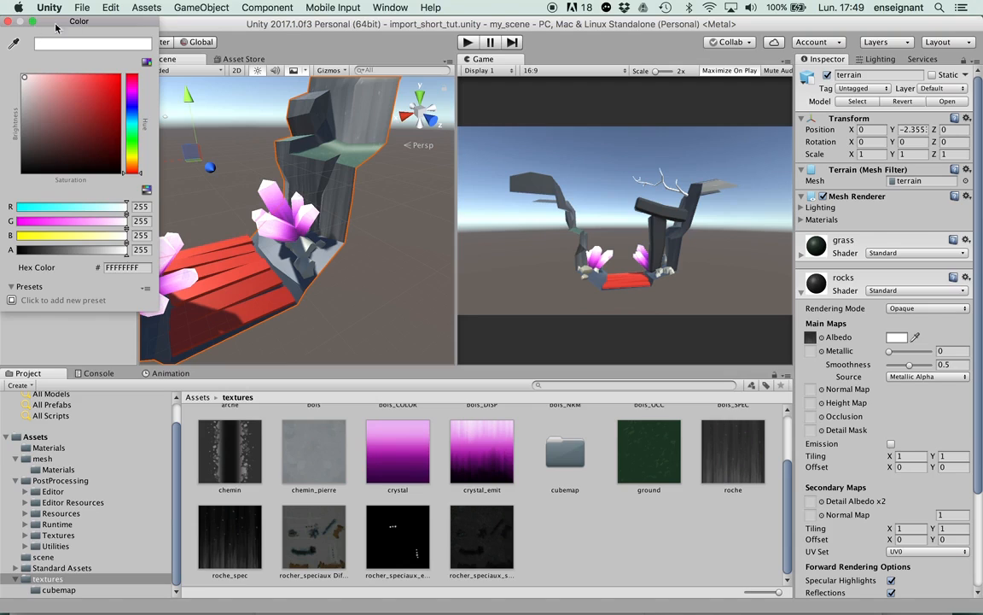
pyautogui.click(8, 21)
# - Examine the textured rock walls and the untextured ground beside the planks from several angles, keeping the terrain selected
pyautogui.keyDown('alt'); pyautogui.moveTo(315, 228); pyautogui.dragTo(372, 247); pyautogui.keyUp('alt')
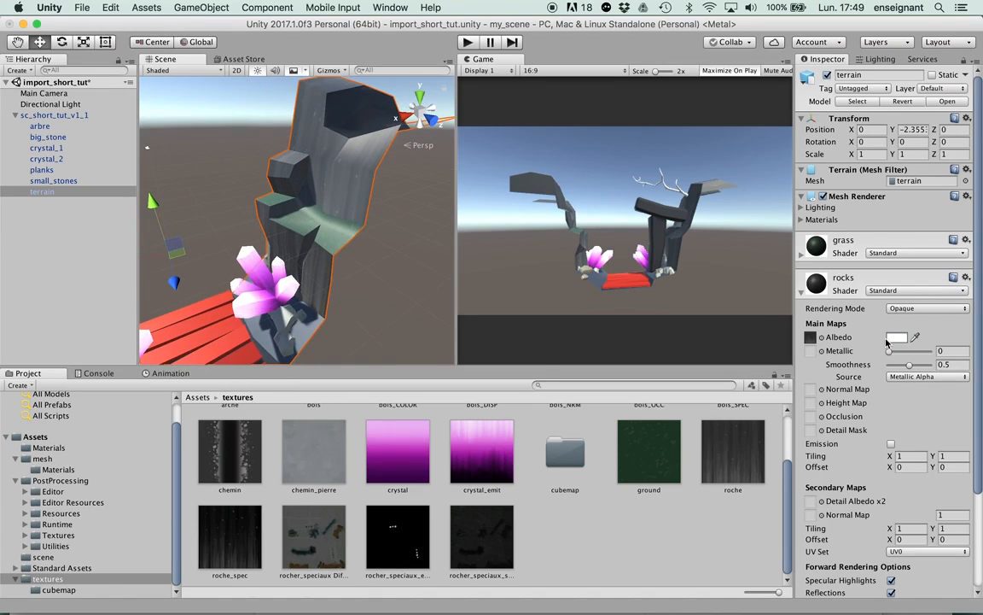
pyautogui.keyDown('alt'); pyautogui.moveTo(333, 256); pyautogui.dragTo(325, 236); pyautogui.keyUp('alt')
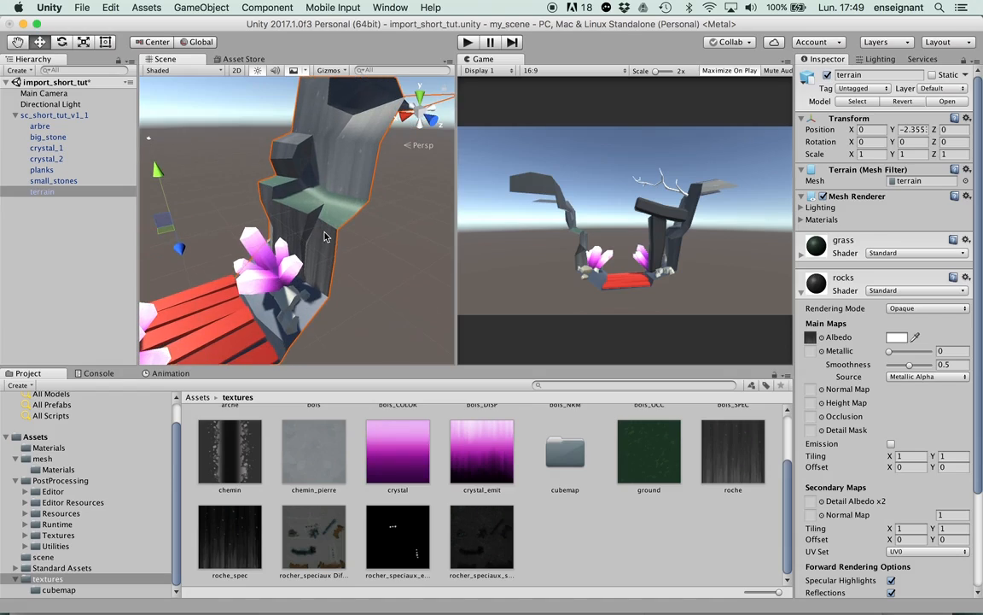
pyautogui.keyDown('alt'); pyautogui.moveTo(336, 282); pyautogui.dragTo(368, 222); pyautogui.keyUp('alt')
pyautogui.moveTo(367, 222); pyautogui.dragTo(363, 269, button='middle')
pyautogui.keyDown('alt'); pyautogui.moveTo(372, 216); pyautogui.dragTo(373, 236); pyautogui.keyUp('alt')
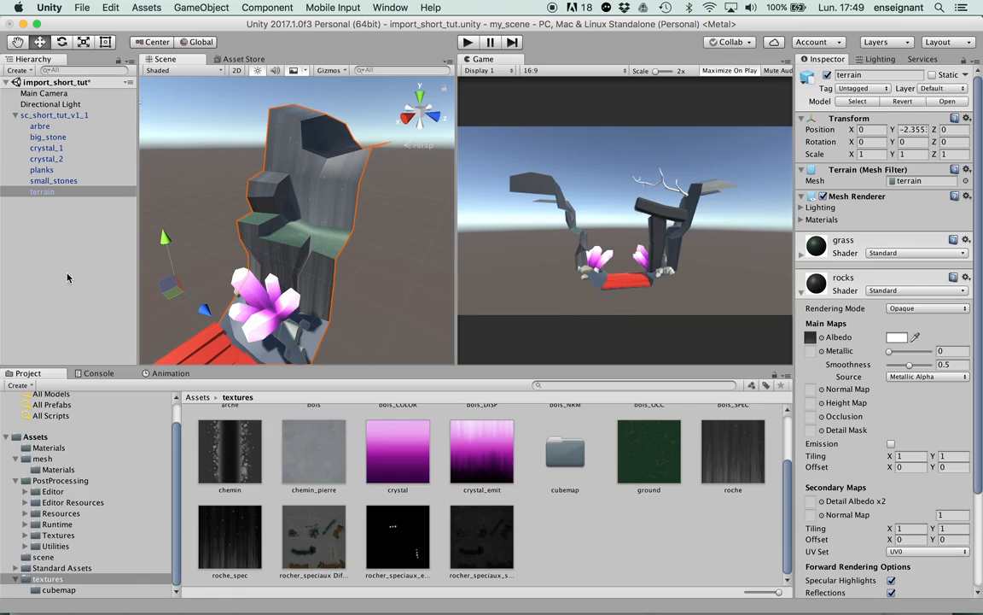
pyautogui.keyDown('alt'); pyautogui.moveTo(181, 214); pyautogui.dragTo(304, 241); pyautogui.keyUp('alt')
pyautogui.click(331, 252)
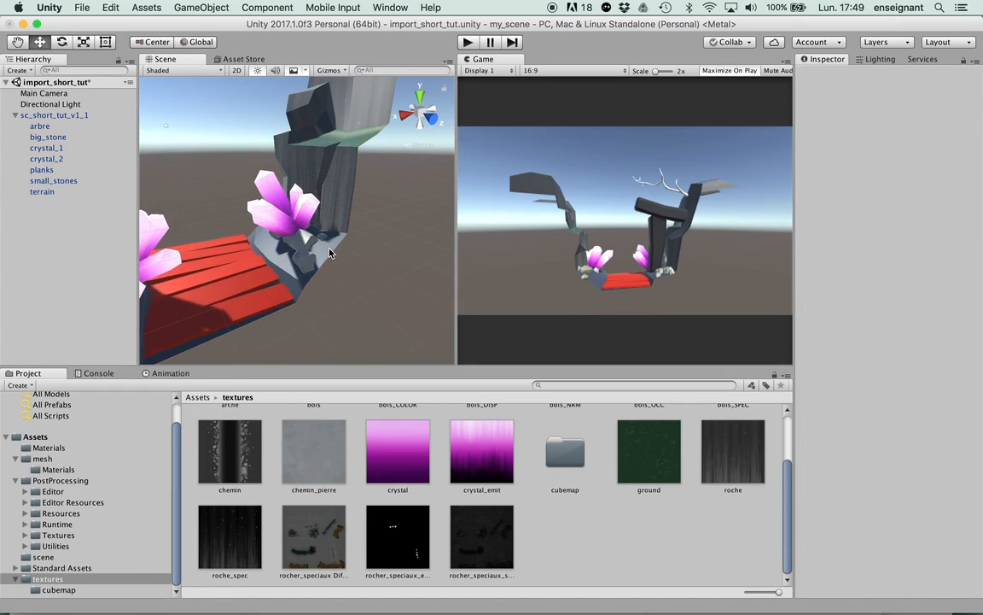
pyautogui.click(331, 252)
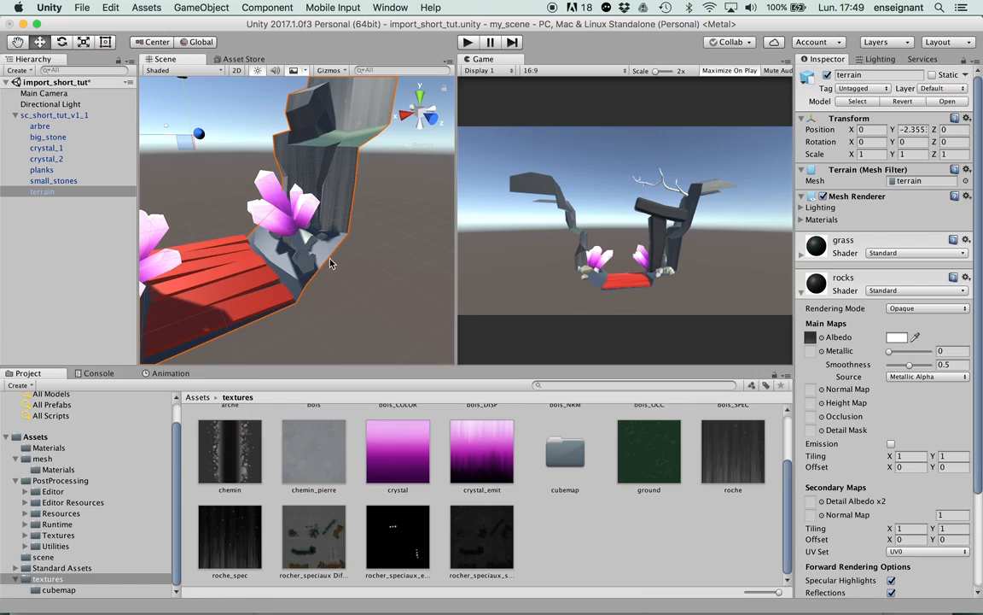
# - Assign the chemin texture to the terrain's ground material albedo and set its albedo colour to white (FFFFFFFF)
pyautogui.click(804, 292)
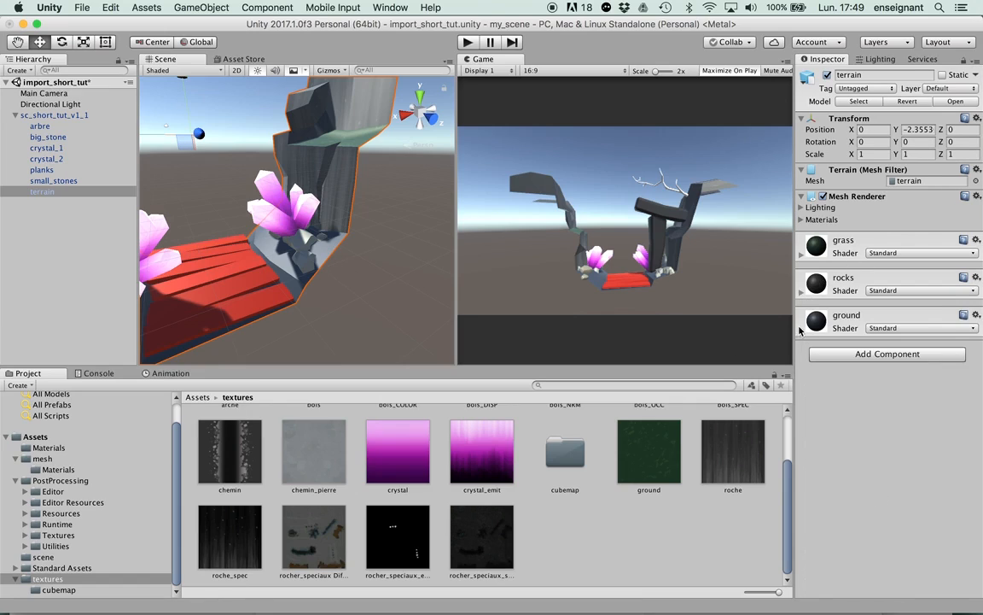
pyautogui.click(802, 330)
pyautogui.scroll(2, 512, 478)
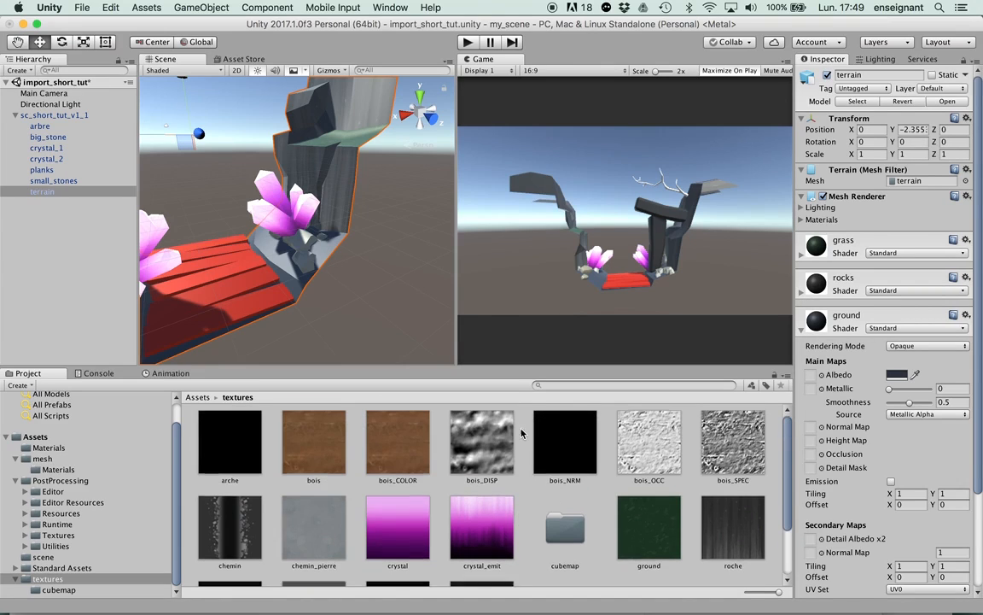
pyautogui.scroll(-2, 496, 435)
pyautogui.moveTo(226, 450); pyautogui.dragTo(817, 379)
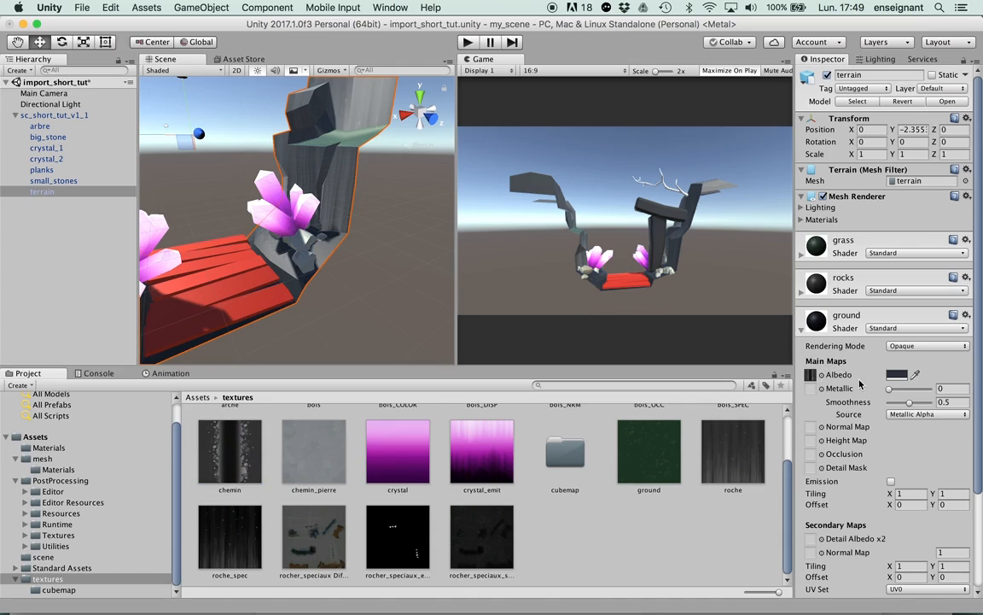
pyautogui.click(900, 376)
pyautogui.moveTo(41, 98); pyautogui.dragTo(35, 21)
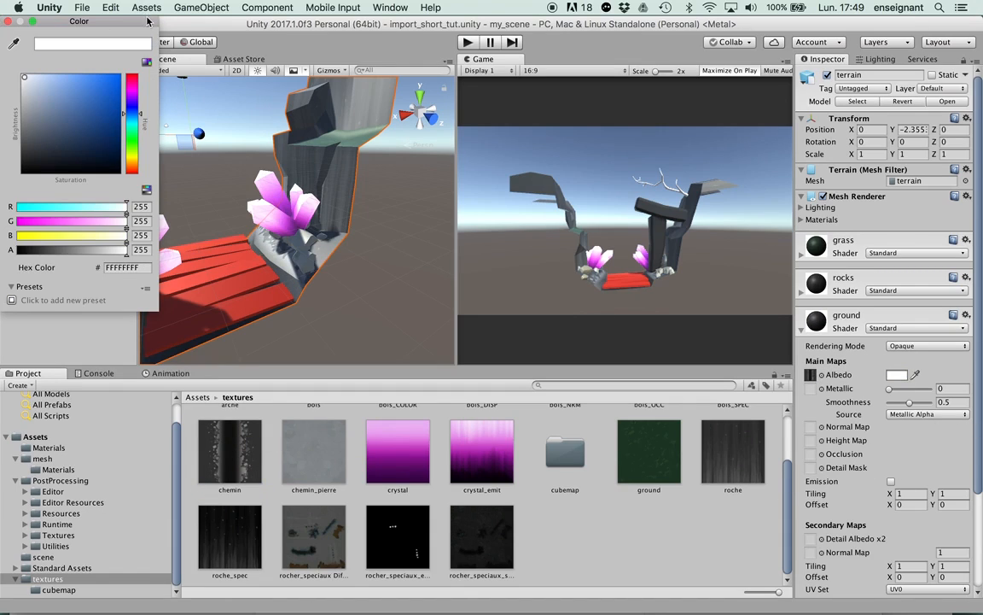
pyautogui.click(6, 21)
# - Select the small stones beside the crystal and set the stone1 material's albedo colour to neutral grey 5C5C5CFF
pyautogui.keyDown('alt'); pyautogui.moveTo(379, 192); pyautogui.dragTo(435, 224); pyautogui.keyUp('alt')
pyautogui.click(386, 280)
pyautogui.click(360, 225)
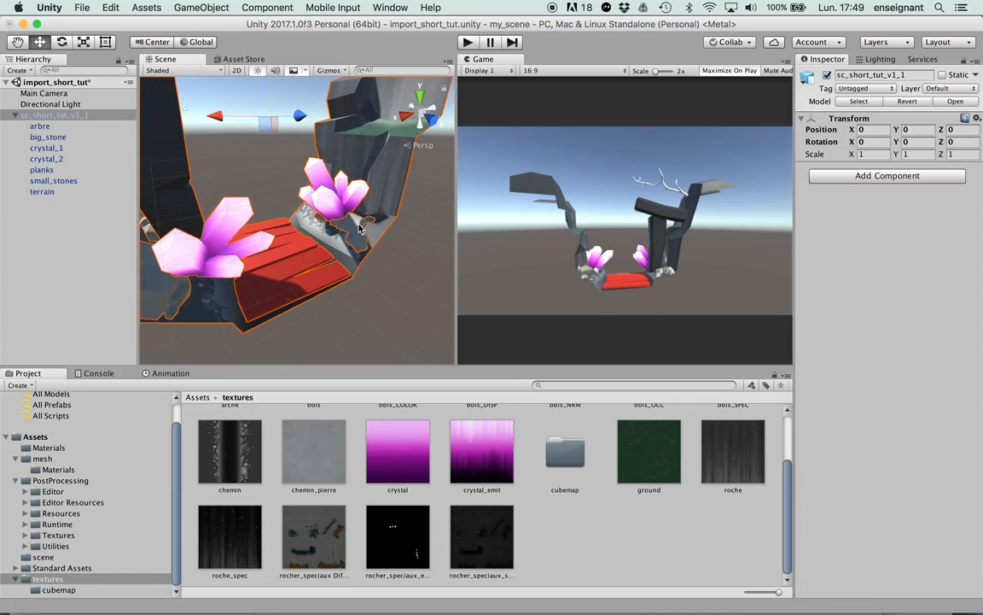
pyautogui.click(359, 225)
pyautogui.moveTo(393, 270); pyautogui.dragTo(362, 249, button='middle')
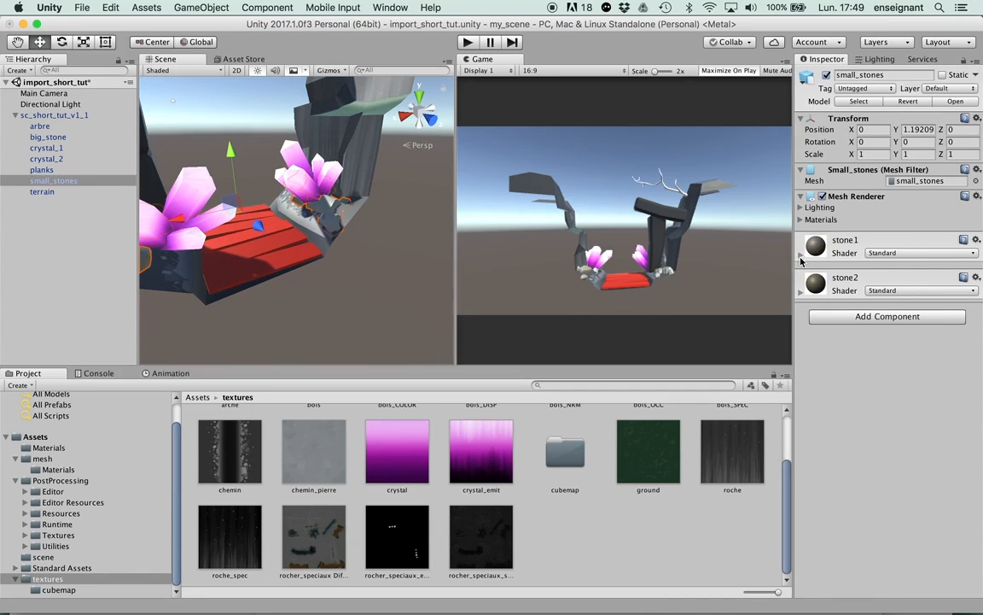
pyautogui.click(803, 253)
pyautogui.click(894, 299)
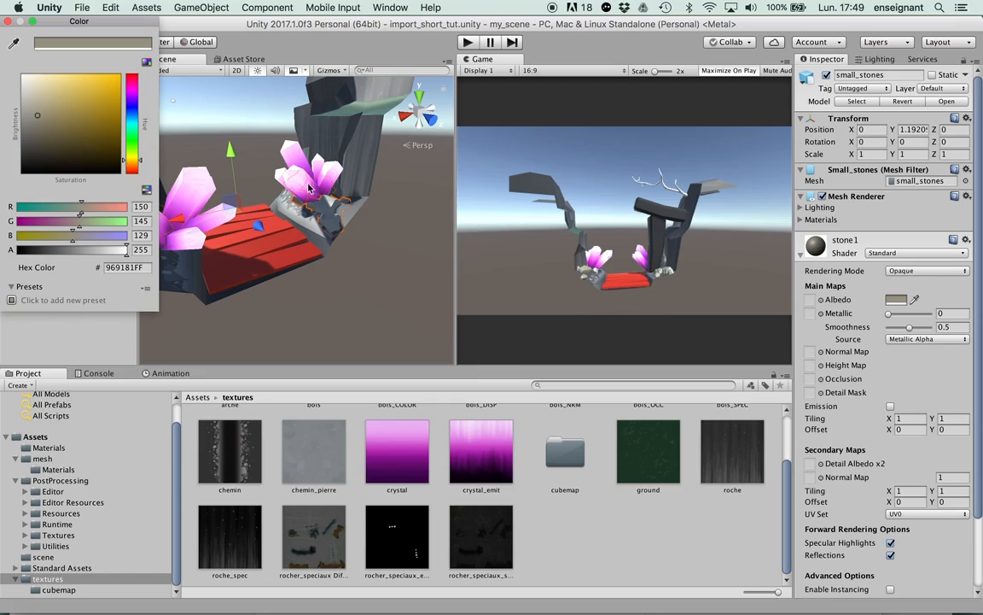
pyautogui.click(52, 149)
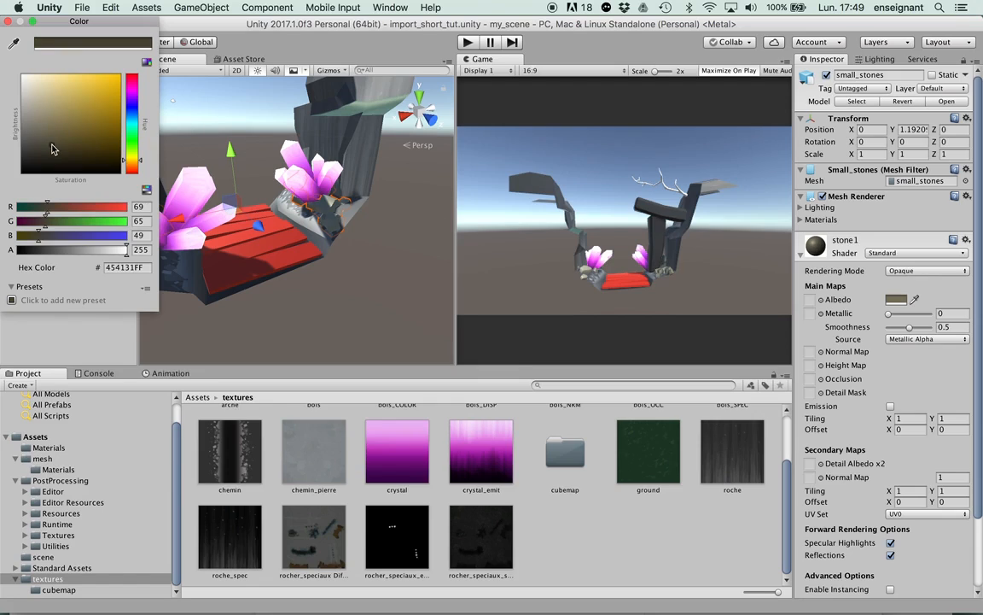
pyautogui.click(8, 24)
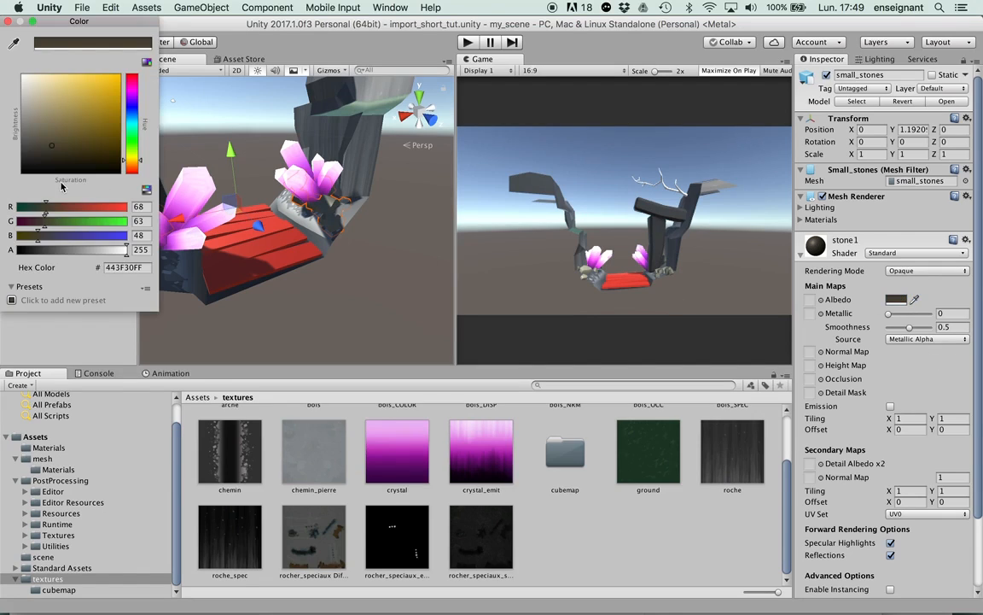
pyautogui.moveTo(38, 149); pyautogui.dragTo(28, 136)
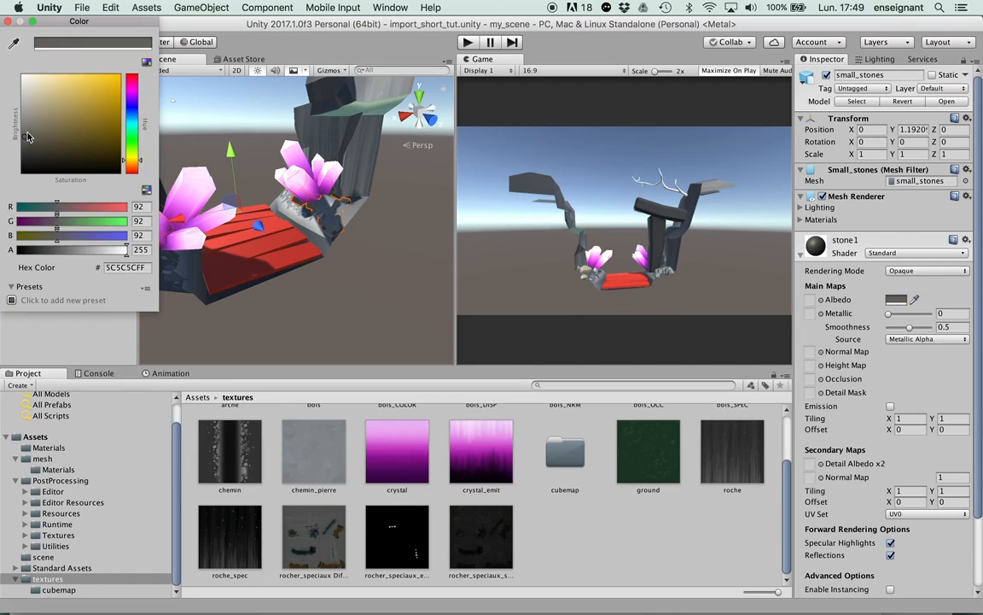
pyautogui.click(8, 21)
# - Reselect the small stones and lighten the albedo colour of their stone2 material
pyautogui.click(466, 235)
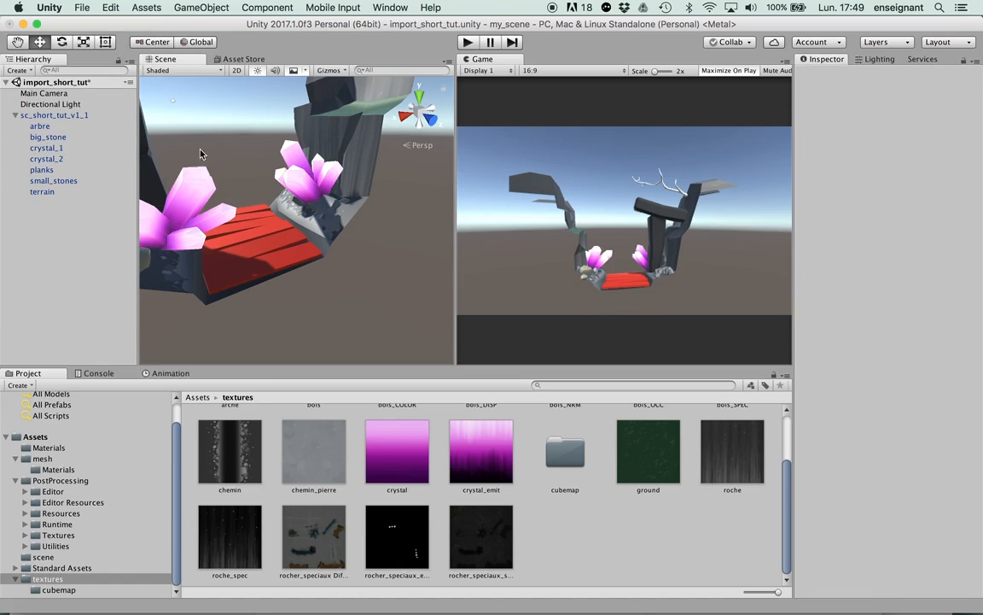
pyautogui.click(335, 220)
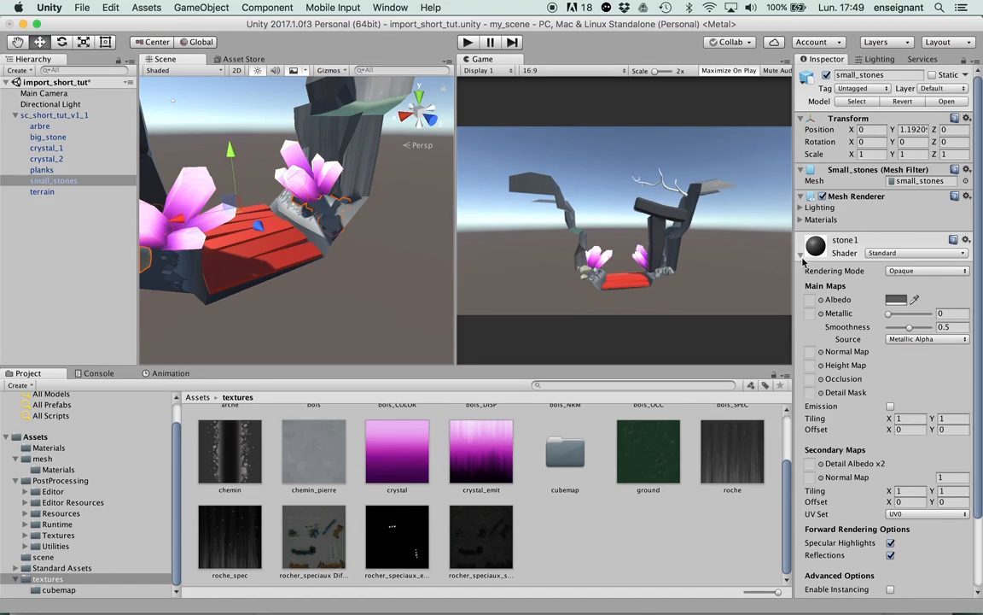
pyautogui.click(803, 256)
pyautogui.click(805, 290)
pyautogui.click(895, 337)
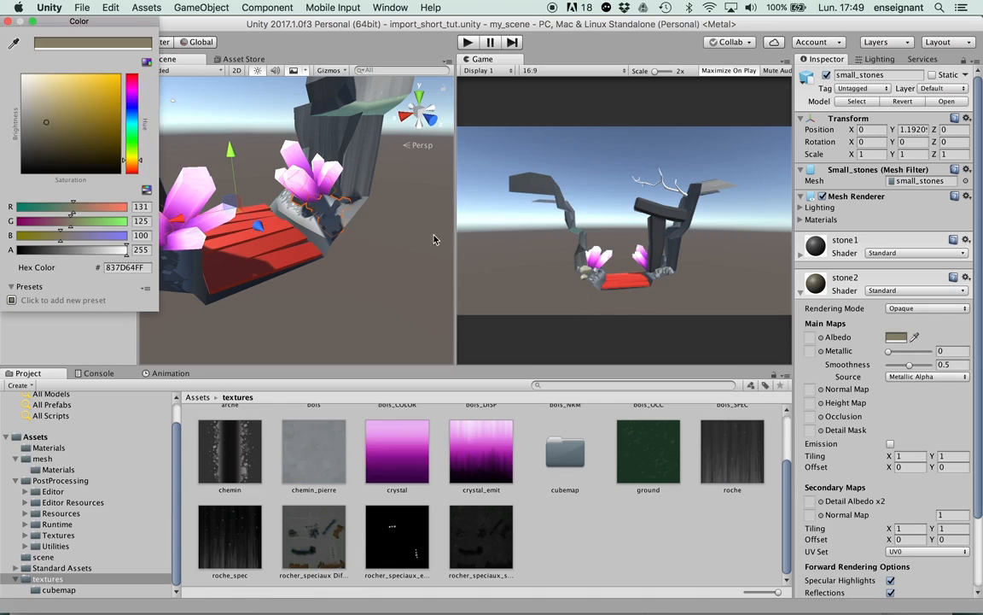
pyautogui.moveTo(63, 132)
pyautogui.mouseDown()
pyautogui.moveTo(58, 93)
pyautogui.moveTo(42, 90)
pyautogui.moveTo(44, 109)
pyautogui.mouseUp()
# - Select the arbre tree, set its material's albedo colour to a reddish brown, and clear the selection
pyautogui.keyDown('alt'); pyautogui.moveTo(393, 147); pyautogui.dragTo(267, 220); pyautogui.keyUp('alt')
pyautogui.scroll(-3, 267, 220)
pyautogui.click(237, 199)
pyautogui.click(238, 198)
pyautogui.press('f')
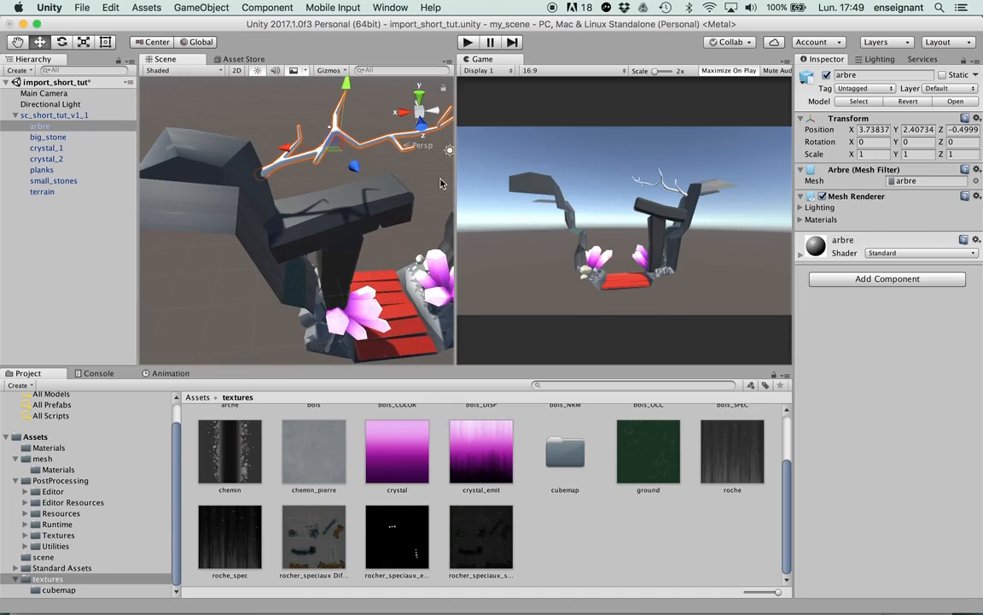
pyautogui.click(800, 255)
pyautogui.click(896, 300)
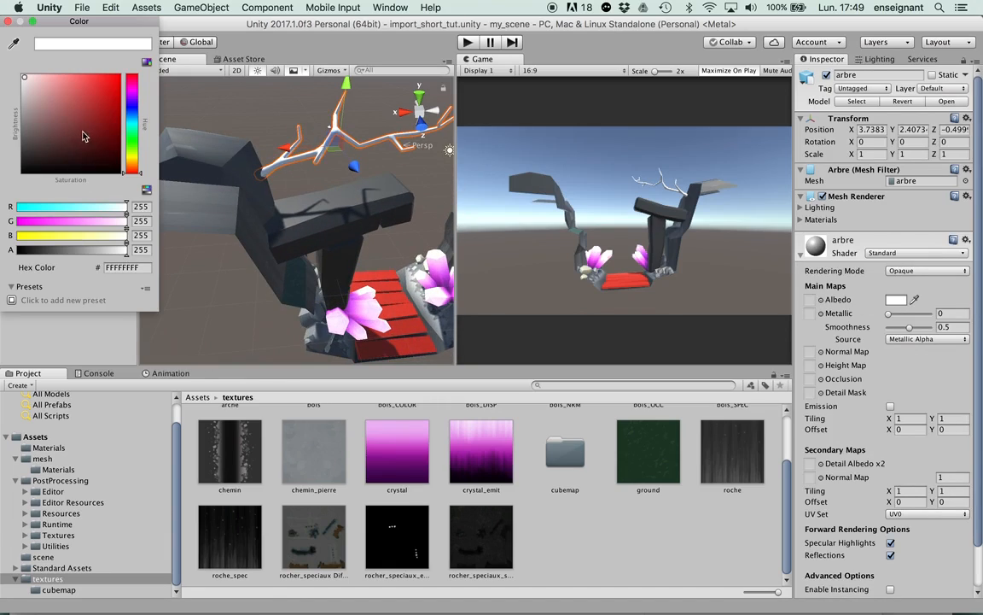
pyautogui.moveTo(134, 149); pyautogui.dragTo(130, 168)
pyautogui.moveTo(44, 132)
pyautogui.mouseDown()
pyautogui.moveTo(109, 136)
pyautogui.moveTo(109, 124)
pyautogui.mouseUp()
pyautogui.click(217, 120)
pyautogui.moveTo(363, 196); pyautogui.dragTo(309, 245, button='middle')
pyautogui.click(241, 139)
pyautogui.keyDown('alt'); pyautogui.moveTo(301, 232); pyautogui.dragTo(337, 216); pyautogui.keyUp('alt')
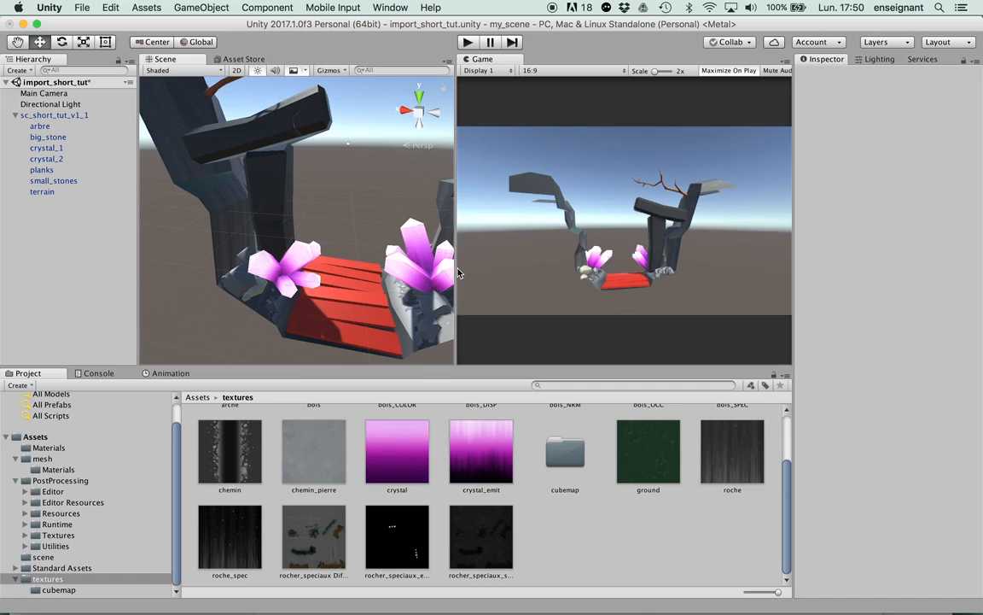
# - Select the crystal_2 crystal beside the planks and expand the settings of its crystal material
pyautogui.click(408, 243)
pyautogui.moveTo(401, 242); pyautogui.dragTo(292, 227, button='middle')
pyautogui.keyDown('alt'); pyautogui.moveTo(292, 227); pyautogui.dragTo(288, 200); pyautogui.keyUp('alt')
pyautogui.moveTo(288, 201); pyautogui.dragTo(284, 238, button='middle')
pyautogui.scroll(3, 328, 244)
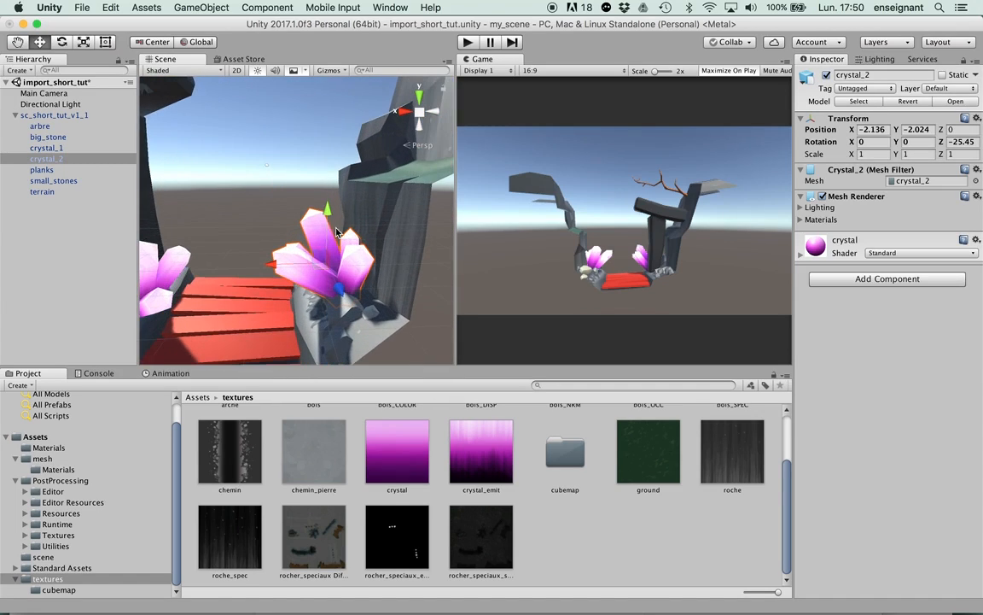
pyautogui.keyDown('alt'); pyautogui.moveTo(311, 242); pyautogui.dragTo(355, 234); pyautogui.keyUp('alt')
pyautogui.moveTo(354, 234); pyautogui.dragTo(330, 207, button='middle')
pyautogui.scroll(2, 330, 207)
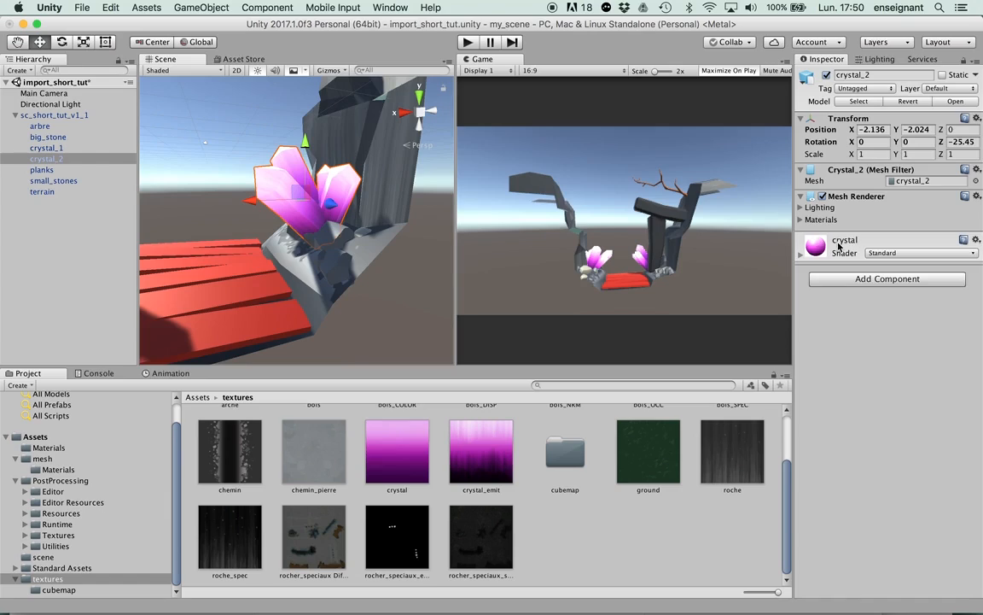
pyautogui.click(800, 255)
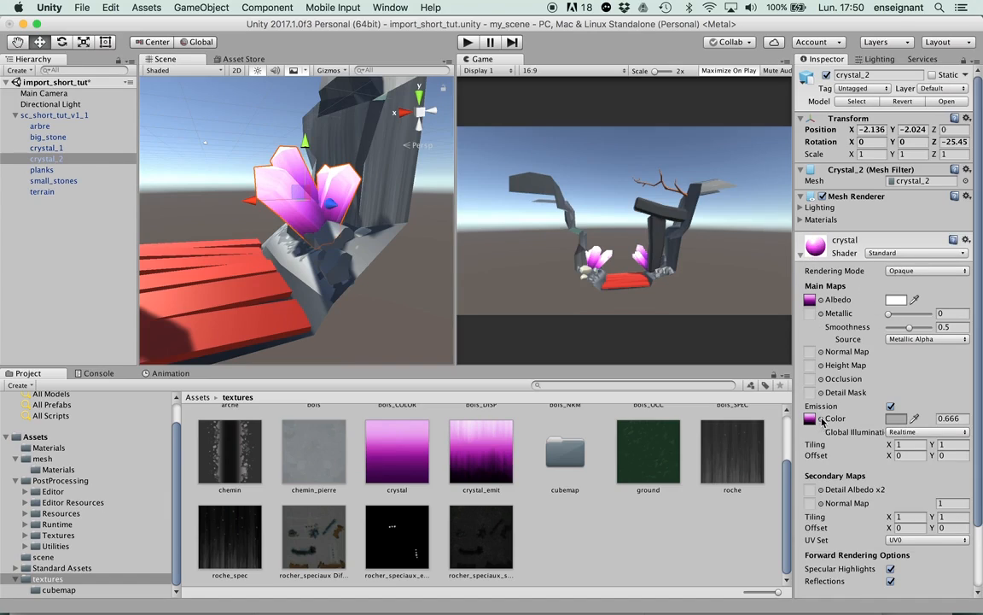
# - Switch the crystal material's emission off and back on to compare the crystal's glow
pyautogui.click(891, 407)
pyautogui.click(891, 407)
pyautogui.click(892, 408)
pyautogui.click(892, 408)
pyautogui.scroll(3, 574, 457)
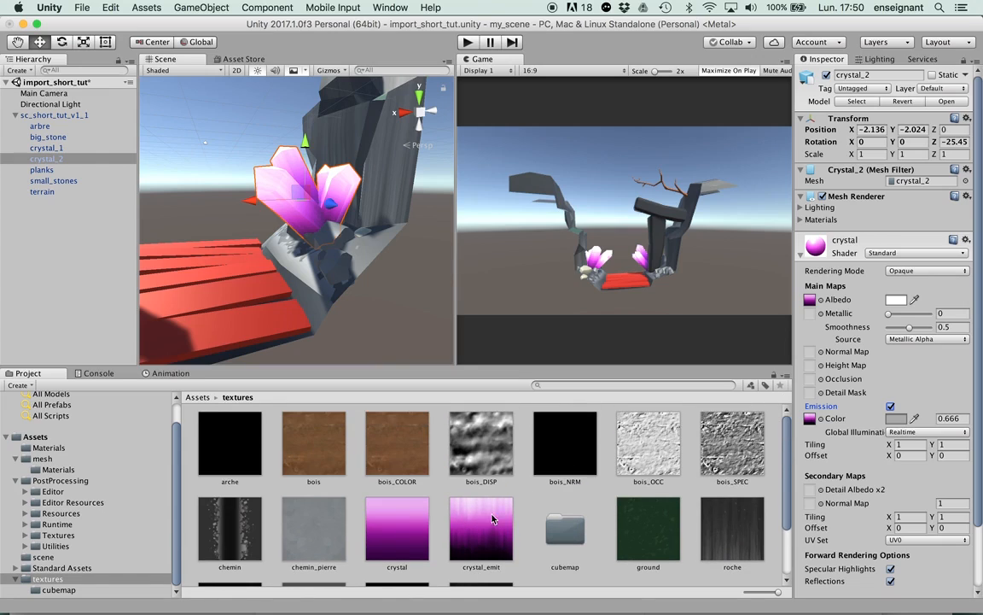
# - Set the crystal material's emission texture to None
pyautogui.click(820, 418)
pyautogui.scroll(-3, 53, 91)
pyautogui.scroll(2, 53, 91)
pyautogui.click(31, 77)
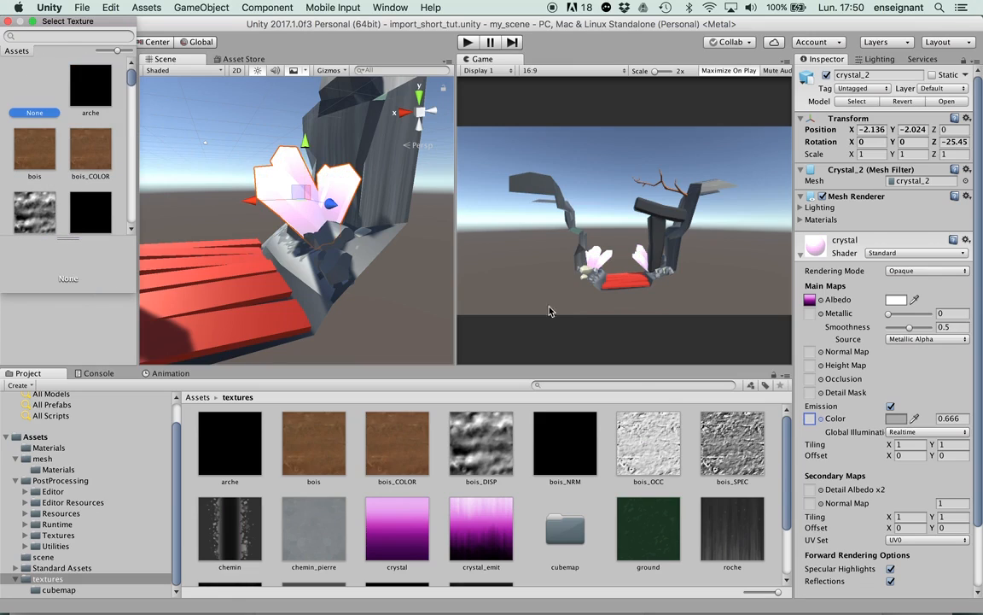
pyautogui.click(383, 559)
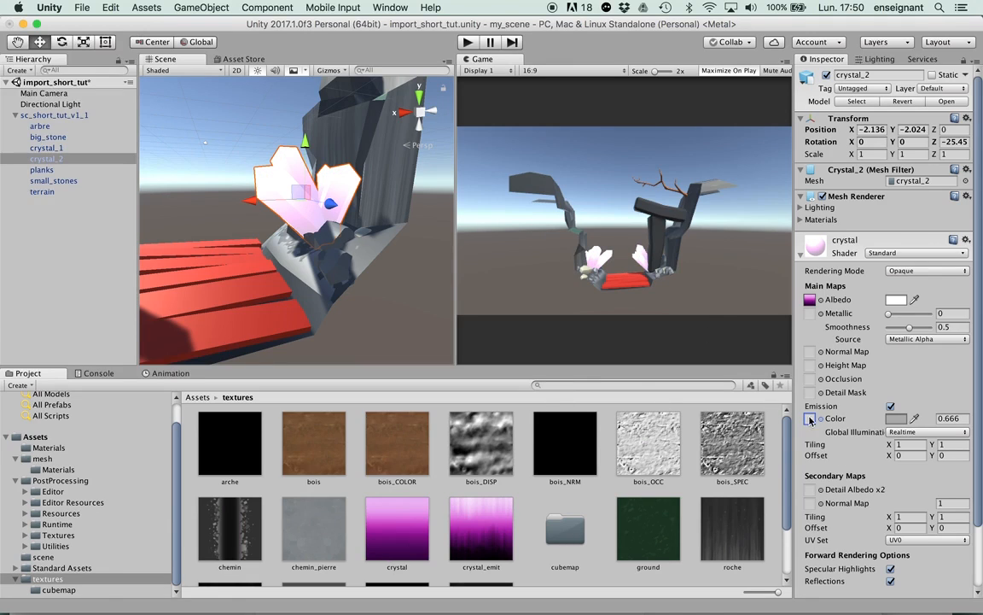
# - Try the plain crystal texture as the material's emission map and inspect the crystal up close
pyautogui.moveTo(411, 515); pyautogui.dragTo(808, 420)
pyautogui.scroll(5, 332, 203)
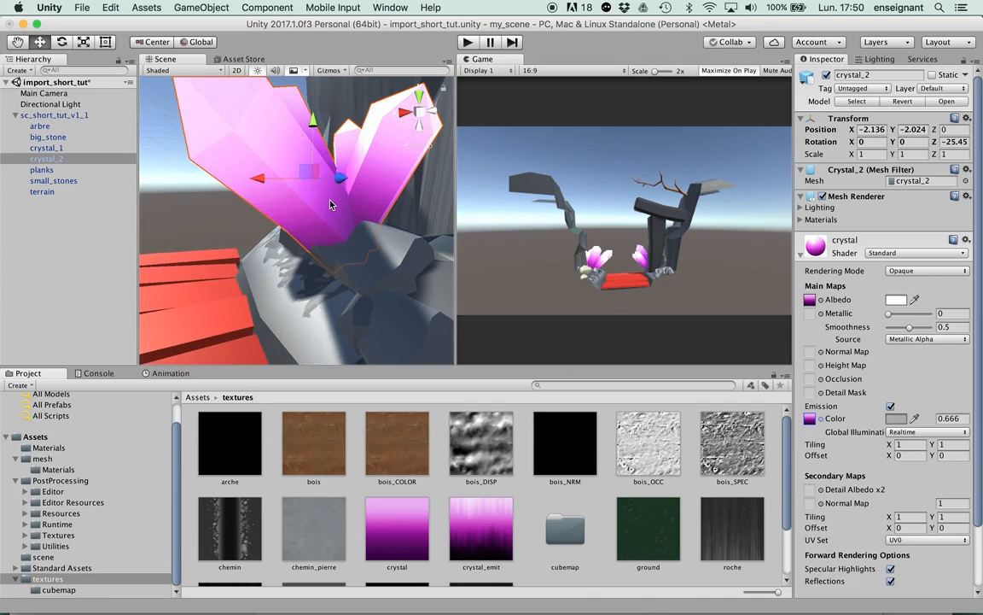
pyautogui.scroll(-3, 332, 203)
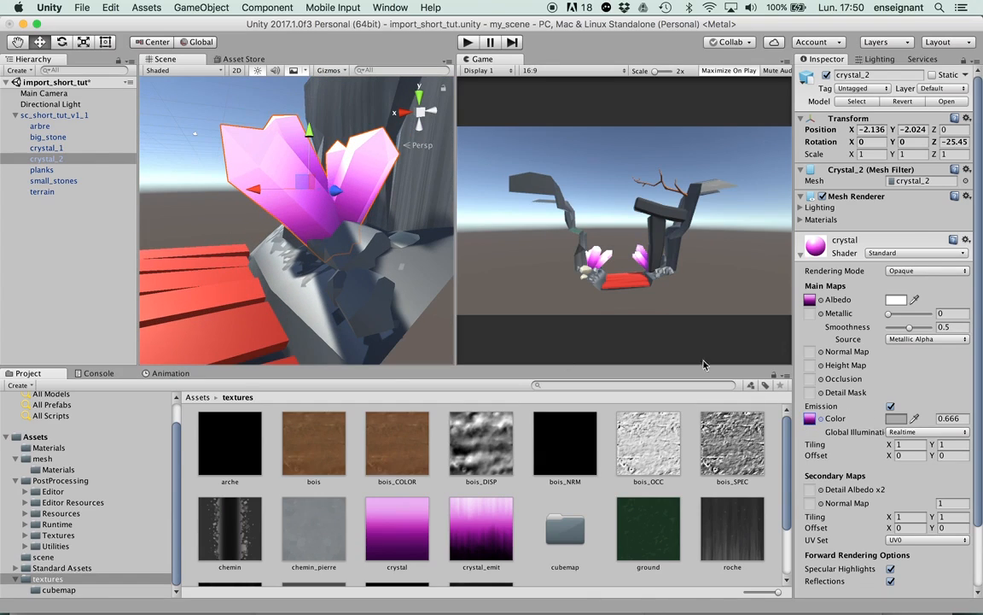
# - Compare the crystal and crystal_emit textures, assign crystal_emit to the emission map of crystal_2's material, and clear the selection
pyautogui.click(477, 537)
pyautogui.click(419, 526)
pyautogui.click(482, 539)
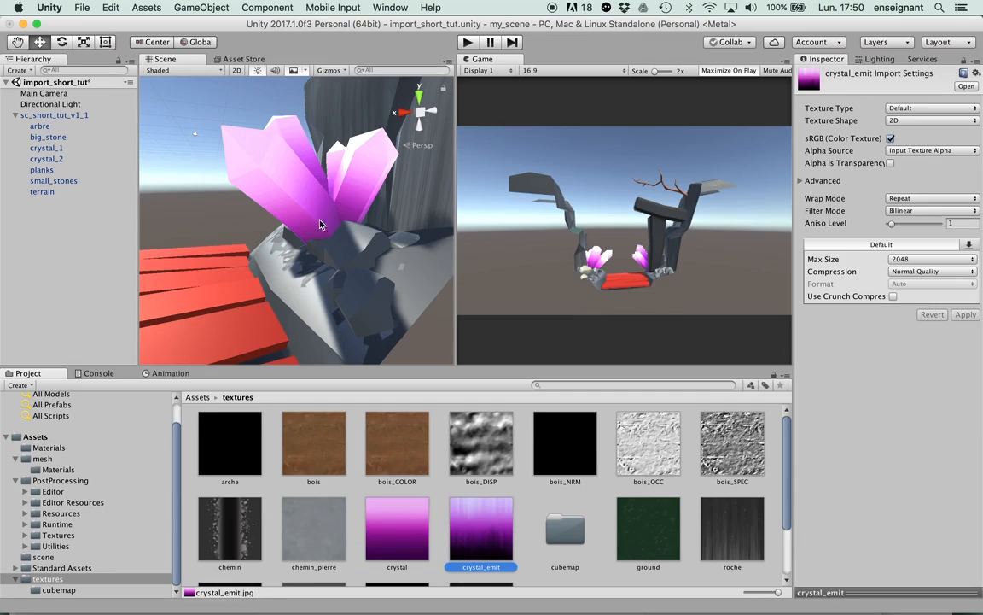
pyautogui.click(292, 188)
pyautogui.moveTo(468, 507); pyautogui.dragTo(811, 418)
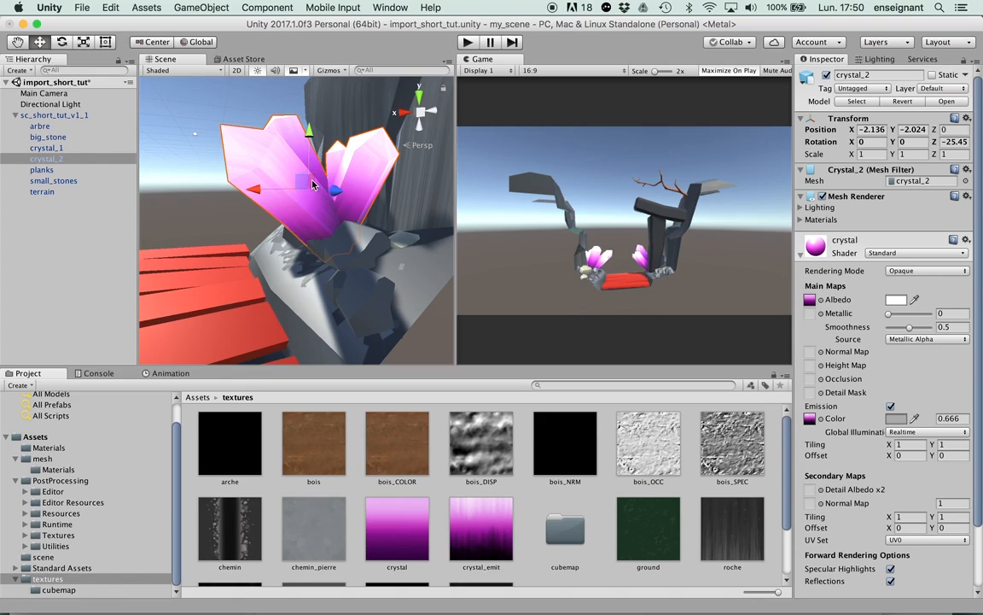
pyautogui.click(201, 182)
# - Select the planks and assign the bois texture to the albedo of their wood material
pyautogui.keyDown('alt'); pyautogui.moveTo(310, 177); pyautogui.dragTo(278, 231); pyautogui.keyUp('alt')
pyautogui.keyDown('alt'); pyautogui.moveTo(351, 191); pyautogui.dragTo(307, 260); pyautogui.keyUp('alt')
pyautogui.click(312, 263)
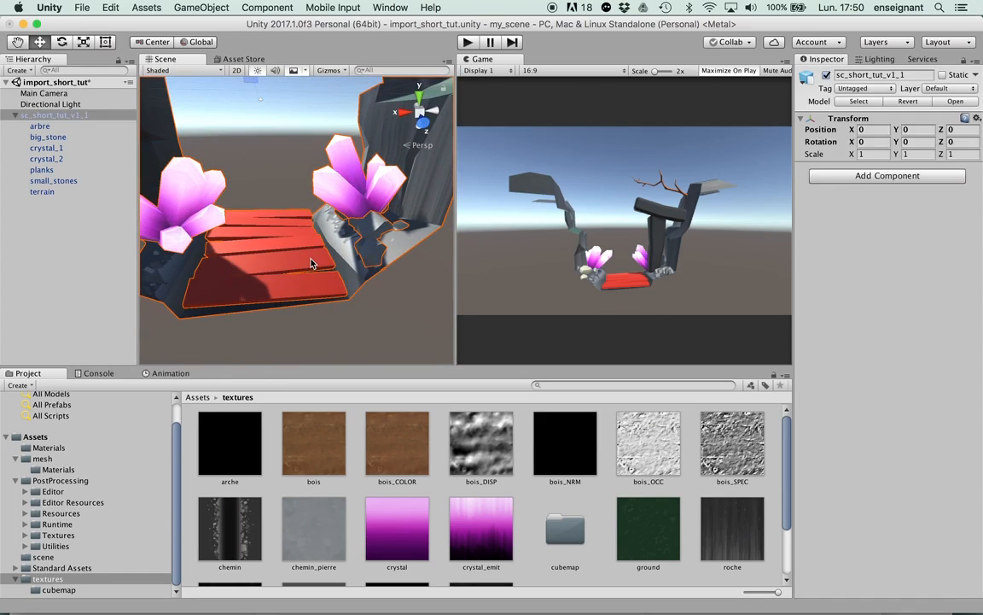
pyautogui.click(311, 264)
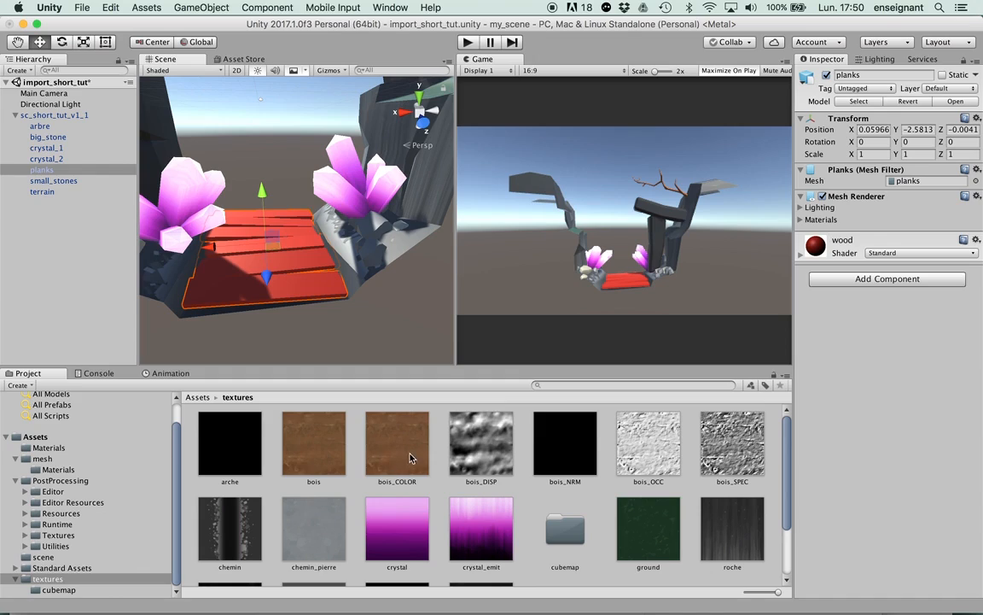
pyautogui.click(803, 248)
pyautogui.moveTo(300, 426); pyautogui.dragTo(813, 300)
# - Set the wood material's albedo colour to white (FFFFFFFF) and deselect the planks
pyautogui.click(897, 299)
pyautogui.moveTo(68, 134); pyautogui.dragTo(3, 4)
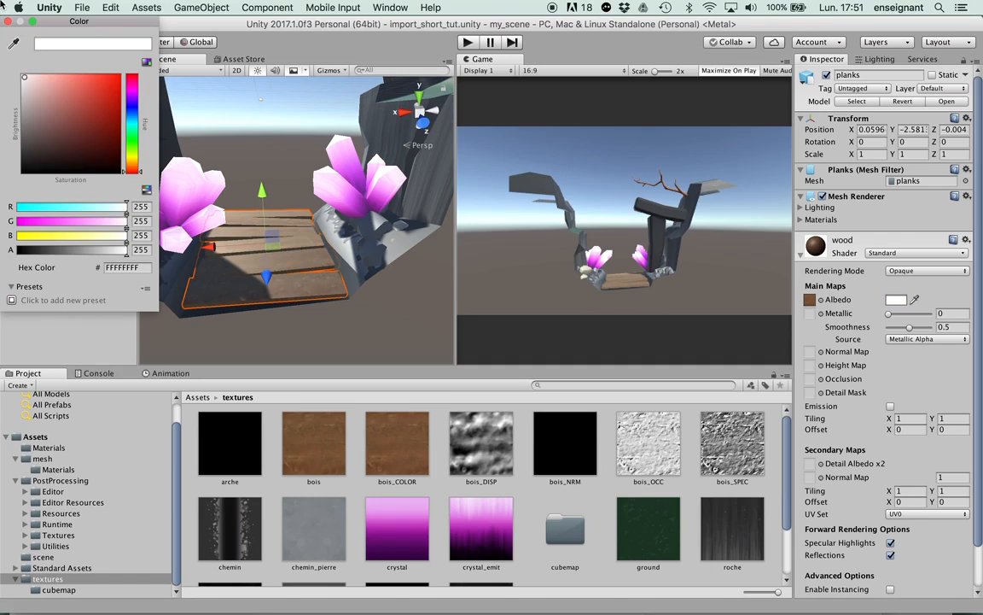
pyautogui.click(8, 22)
pyautogui.click(260, 171)
# - Select big_stone, set its Diffuse Color material's albedo to neutral grey 606060FF, and clear the selection
pyautogui.keyDown('alt'); pyautogui.moveTo(384, 187); pyautogui.dragTo(319, 171); pyautogui.keyUp('alt')
pyautogui.scroll(-3, 286, 257)
pyautogui.click(268, 158)
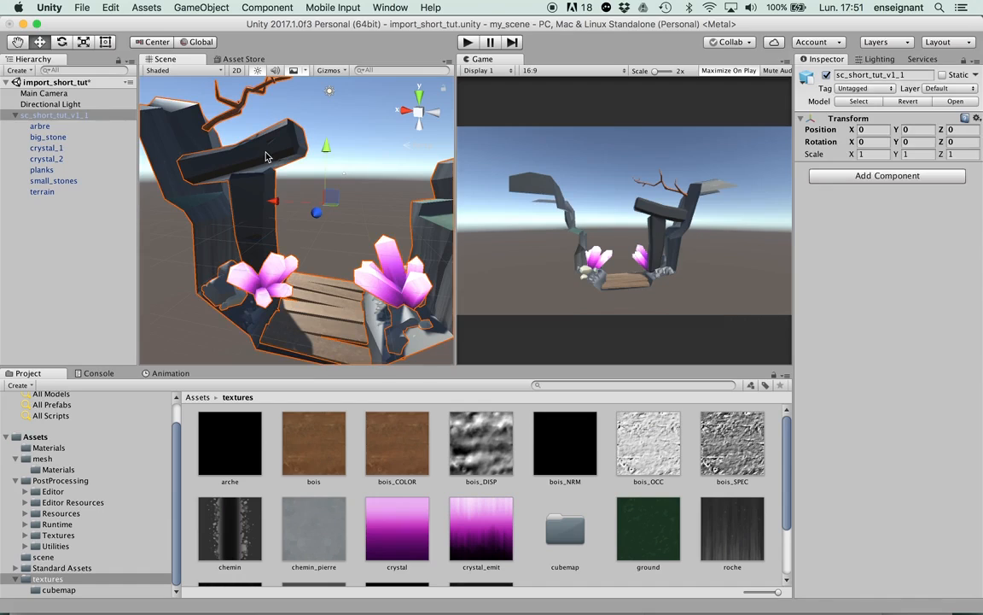
pyautogui.click(272, 158)
pyautogui.moveTo(338, 234); pyautogui.dragTo(307, 238, button='middle')
pyautogui.keyDown('alt'); pyautogui.moveTo(307, 239); pyautogui.dragTo(352, 216); pyautogui.keyUp('alt')
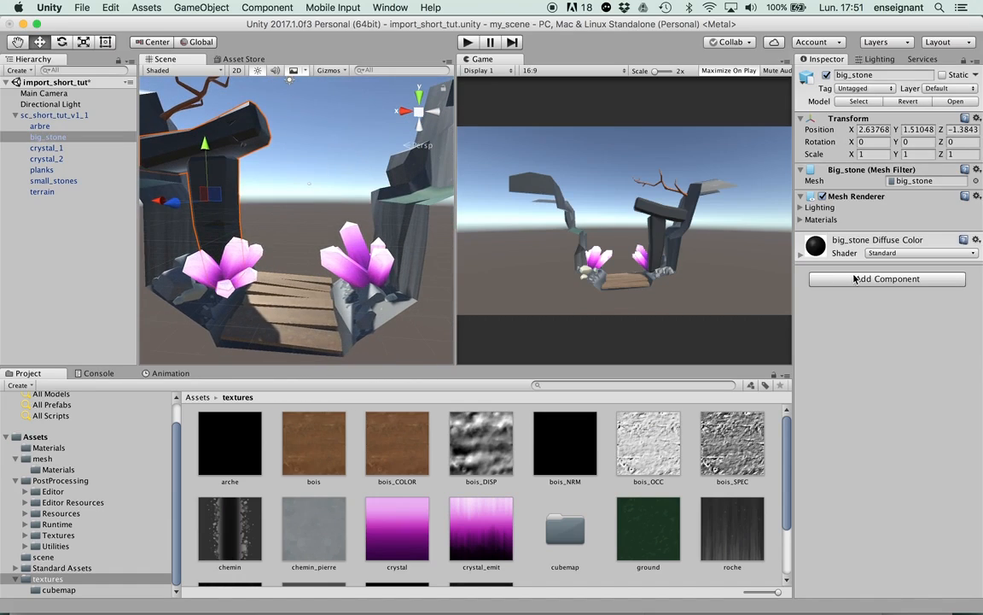
pyautogui.click(802, 254)
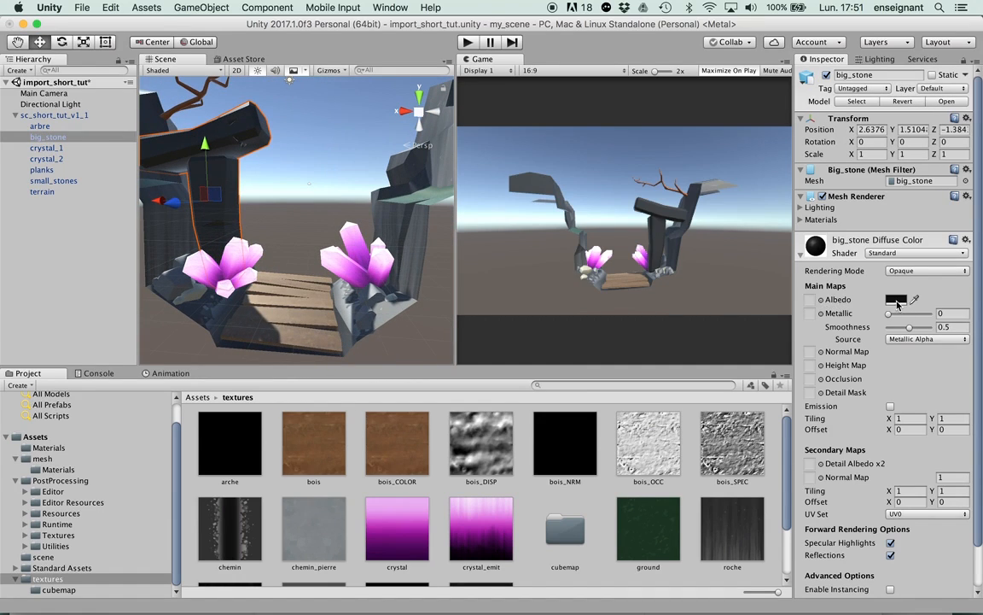
pyautogui.click(896, 301)
pyautogui.moveTo(44, 132)
pyautogui.mouseDown()
pyautogui.moveTo(16, 115)
pyautogui.moveTo(22, 145)
pyautogui.moveTo(24, 134)
pyautogui.mouseUp()
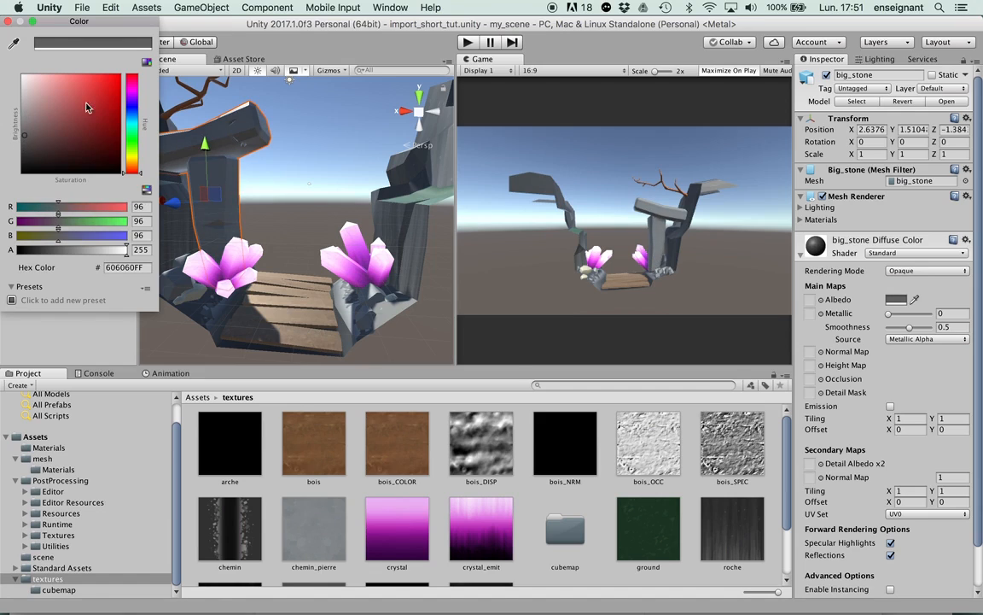
pyautogui.click(9, 22)
pyautogui.click(322, 167)
# - Examine the textured scene in the maximised Scene view, restore the layout, and select the Directional Light
pyautogui.keyDown('alt'); pyautogui.moveTo(308, 203); pyautogui.dragTo(315, 245); pyautogui.keyUp('alt')
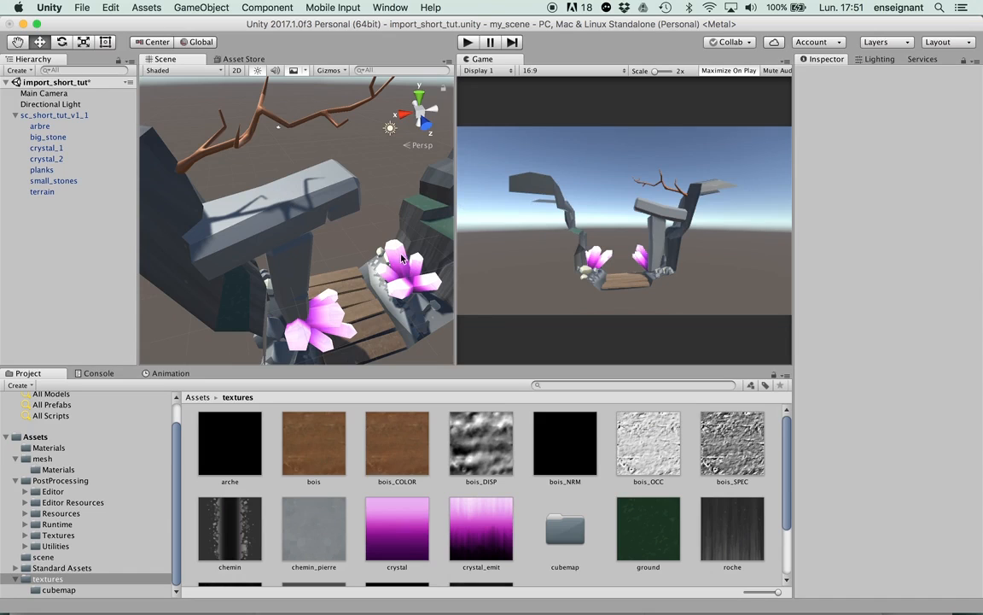
pyautogui.hotkey('shift', 'space')
pyautogui.moveTo(530, 298)
pyautogui.mouseDown(button='middle')
pyautogui.moveTo(518, 299)
pyautogui.moveTo(542, 312)
pyautogui.mouseUp(button='middle')
pyautogui.keyDown('alt'); pyautogui.moveTo(542, 312); pyautogui.dragTo(309, 176); pyautogui.keyUp('alt')
pyautogui.hotkey('shift', 'space')
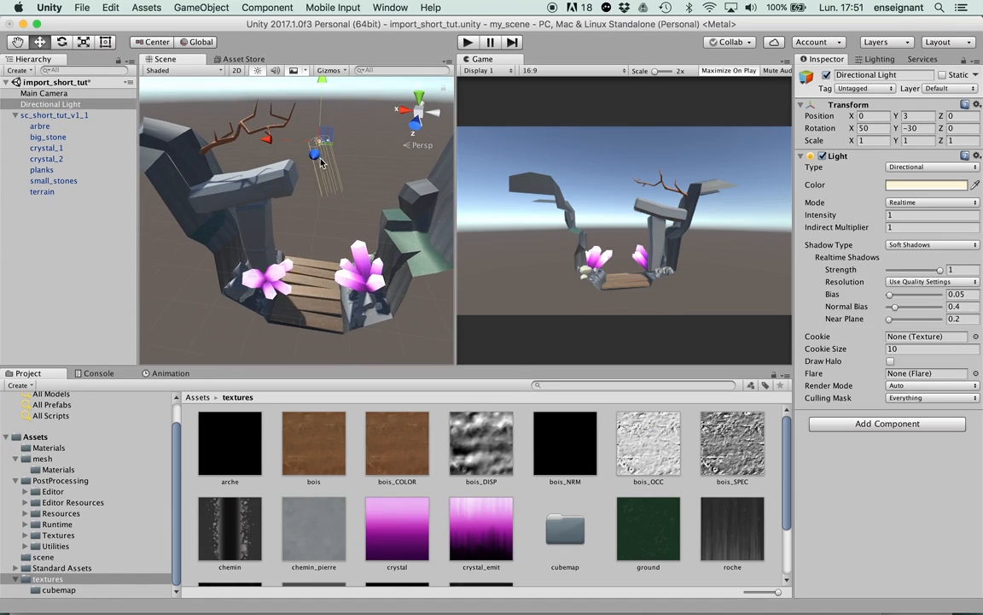
pyautogui.keyDown('alt'); pyautogui.moveTo(364, 210); pyautogui.dragTo(311, 183); pyautogui.keyUp('alt')
pyautogui.moveTo(201, 229); pyautogui.dragTo(221, 255, button='middle')
# - Open the scene's lighting settings and set the environment's skybox material to None
pyautogui.click(923, 60)
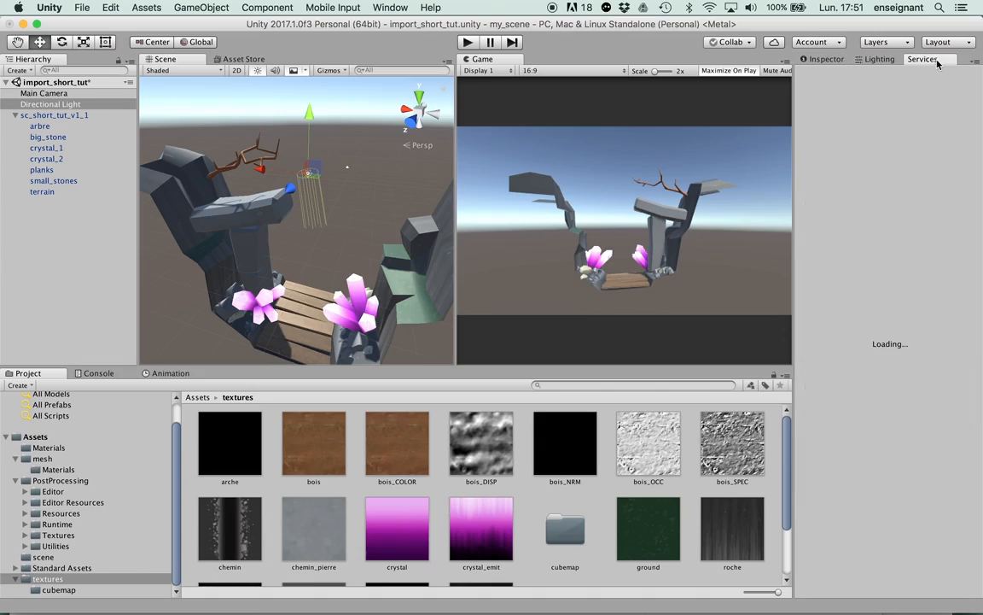
pyautogui.click(878, 60)
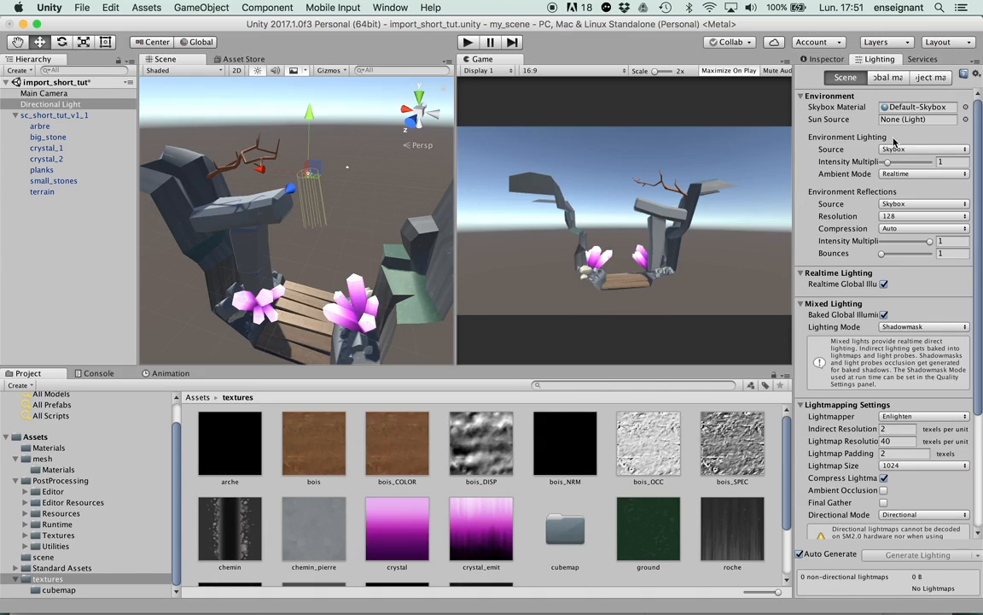
pyautogui.click(967, 107)
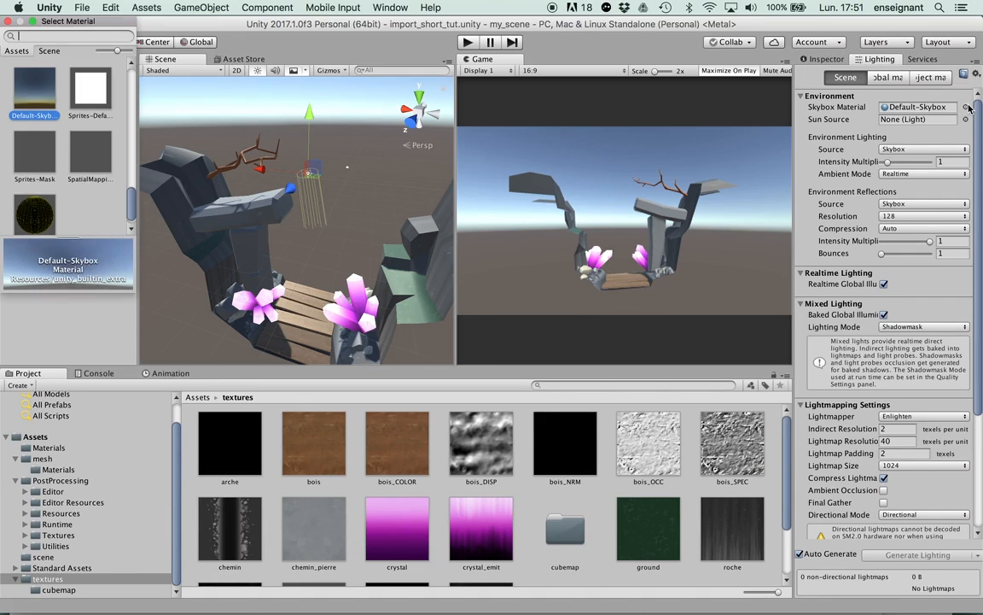
pyautogui.scroll(15, 39, 106)
pyautogui.click(36, 74)
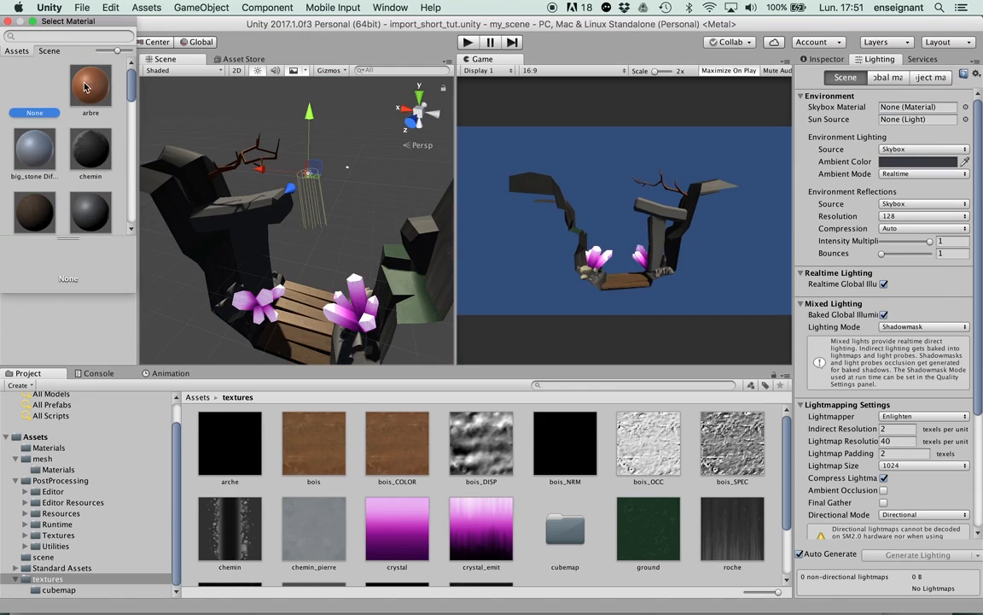
pyautogui.click(7, 21)
# - Select the Main Camera, raise it above the scene, and tilt it down towards the planks
pyautogui.keyDown('alt'); pyautogui.moveTo(267, 223); pyautogui.dragTo(325, 256); pyautogui.keyUp('alt')
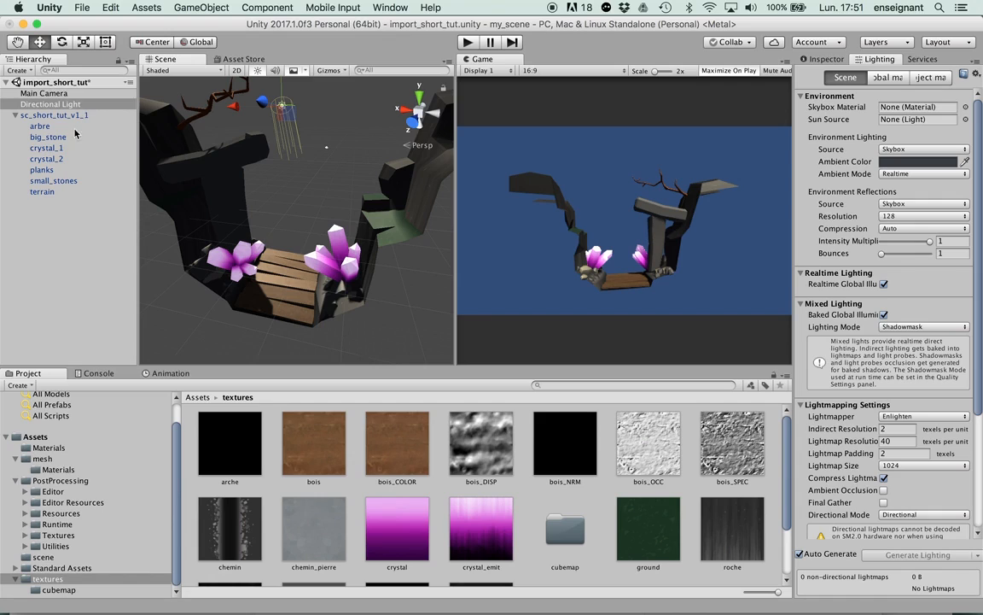
pyautogui.click(44, 92)
pyautogui.keyDown('alt'); pyautogui.moveTo(290, 205); pyautogui.dragTo(324, 179); pyautogui.keyUp('alt')
pyautogui.scroll(-5, 325, 178)
pyautogui.moveTo(378, 129); pyautogui.dragTo(384, 103)
pyautogui.press('e')
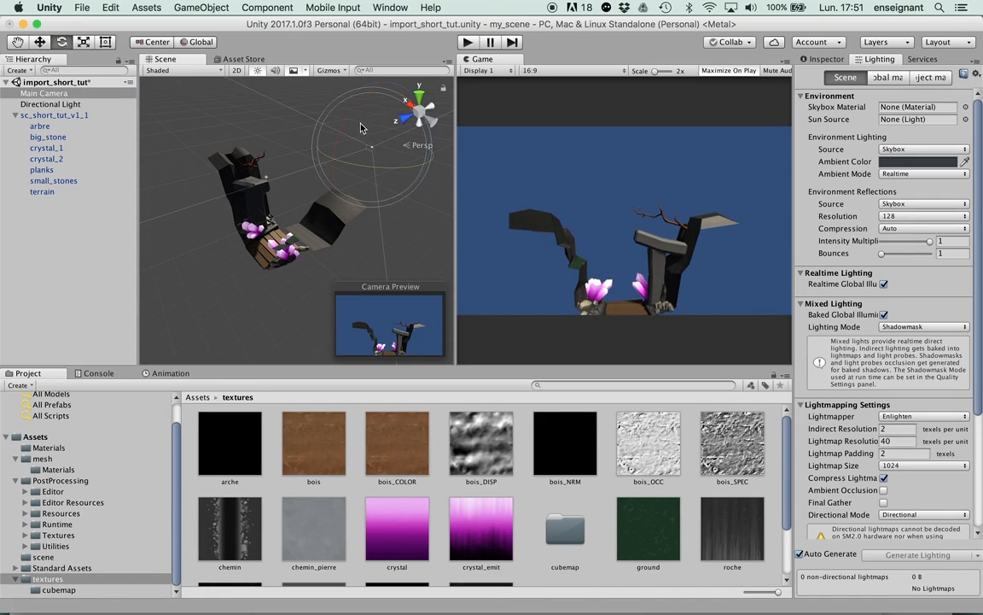
pyautogui.moveTo(339, 127); pyautogui.dragTo(316, 195)
# - Move the Main Camera closer to the terrain and raise it slightly higher
pyautogui.press('w')
pyautogui.moveTo(341, 159); pyautogui.dragTo(303, 158)
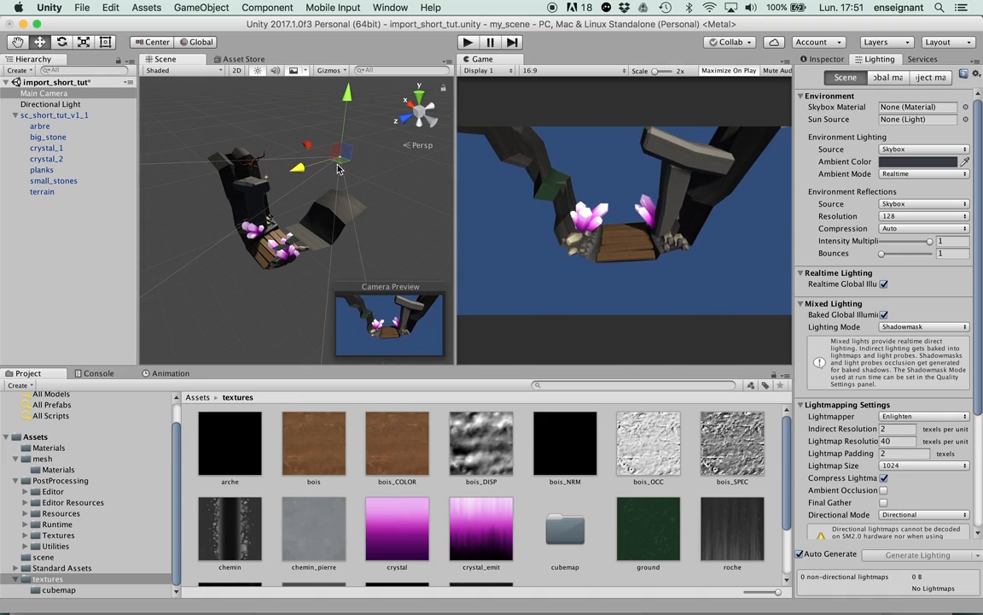
pyautogui.moveTo(348, 98); pyautogui.dragTo(349, 81)
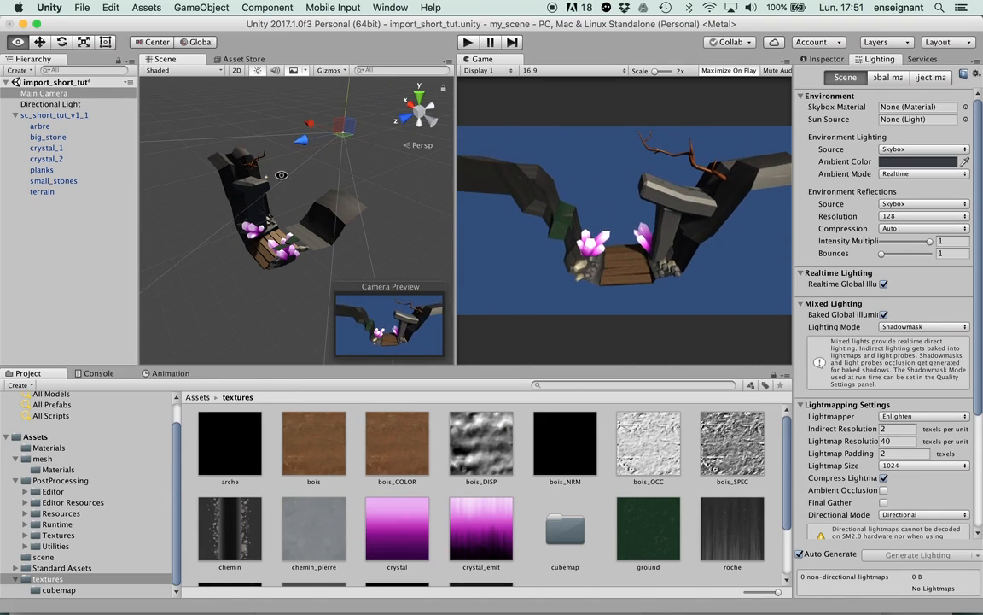
# - Move the Main Camera over to the tree side of the scene and rotate it to face the planks
pyautogui.keyDown('alt'); pyautogui.moveTo(282, 169); pyautogui.dragTo(322, 244); pyautogui.keyUp('alt')
pyautogui.moveTo(309, 153); pyautogui.dragTo(224, 222)
pyautogui.press('e')
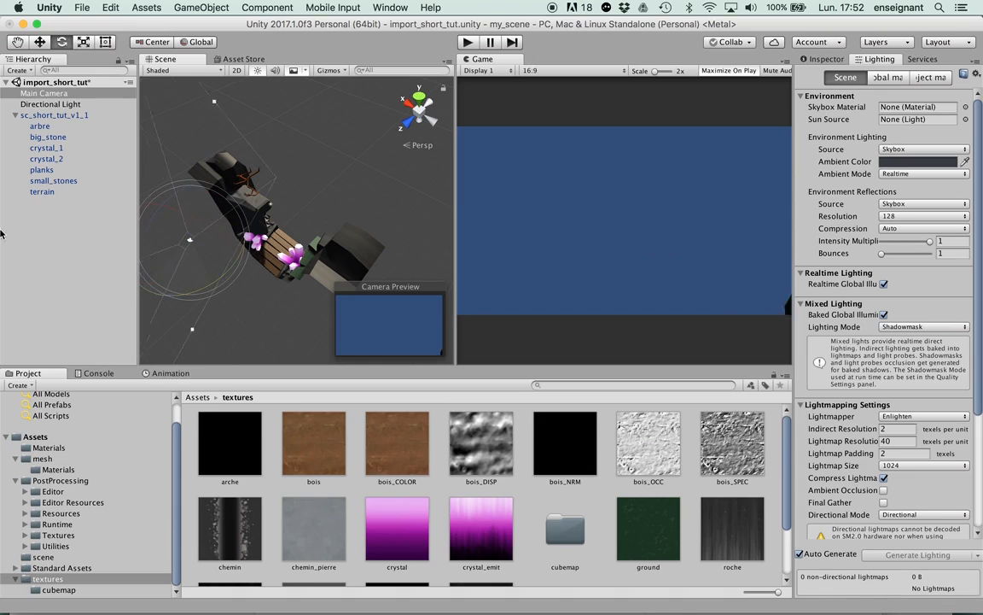
pyautogui.moveTo(201, 287); pyautogui.dragTo(278, 237, button='middle')
pyautogui.press('f')
pyautogui.hotkey('shift', 'space')
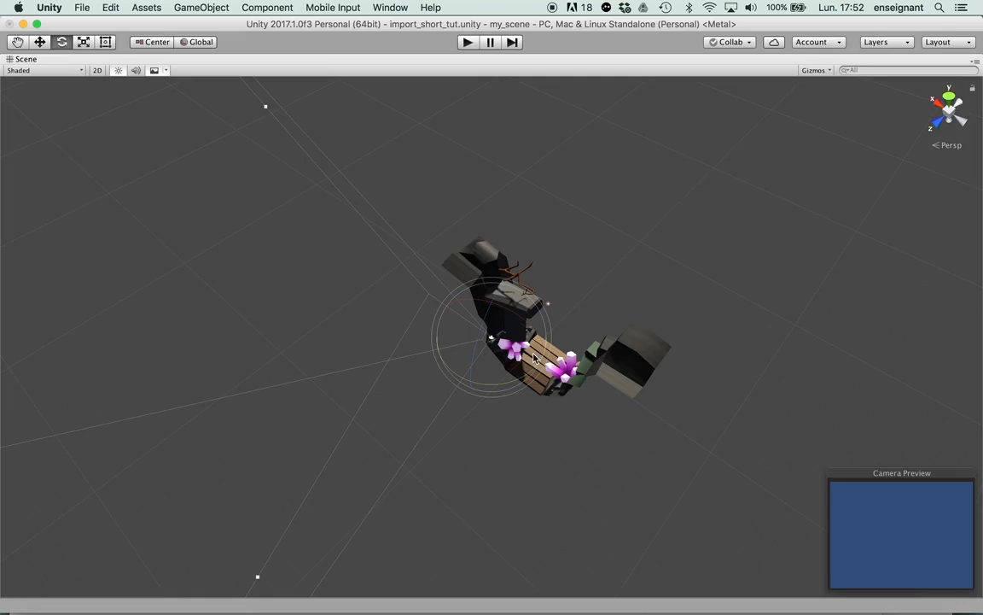
pyautogui.moveTo(506, 387); pyautogui.dragTo(297, 292)
# - Fine-tune the Main Camera's rotation and position so the planks and both crystals are framed centrally
pyautogui.keyDown('alt'); pyautogui.moveTo(477, 395); pyautogui.dragTo(441, 321); pyautogui.keyUp('alt')
pyautogui.press('w')
pyautogui.keyDown('alt'); pyautogui.moveTo(434, 396); pyautogui.dragTo(563, 442); pyautogui.keyUp('alt')
pyautogui.press('e')
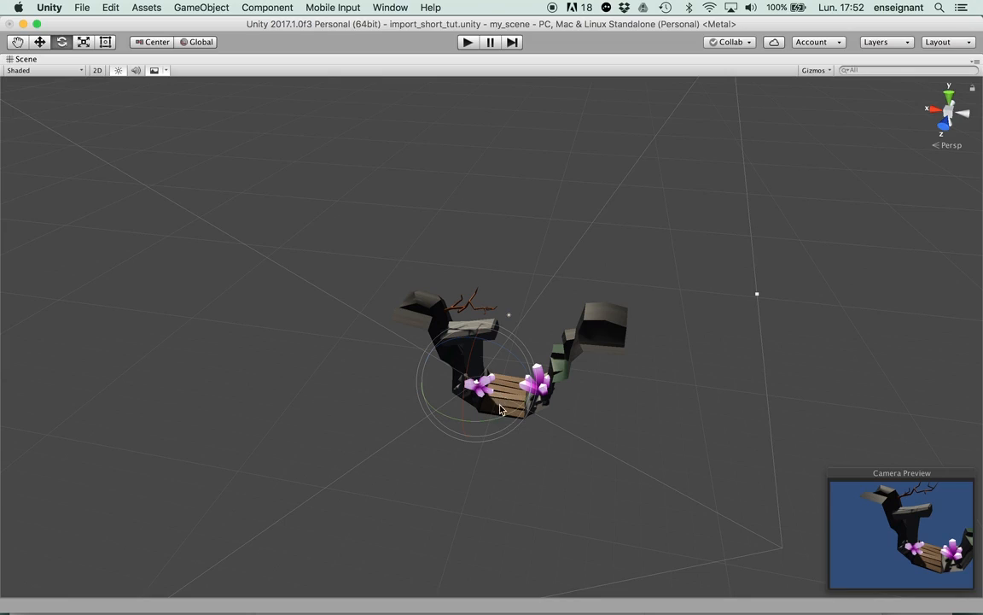
pyautogui.moveTo(498, 421); pyautogui.dragTo(477, 431)
pyautogui.hotkey('shift', 'space')
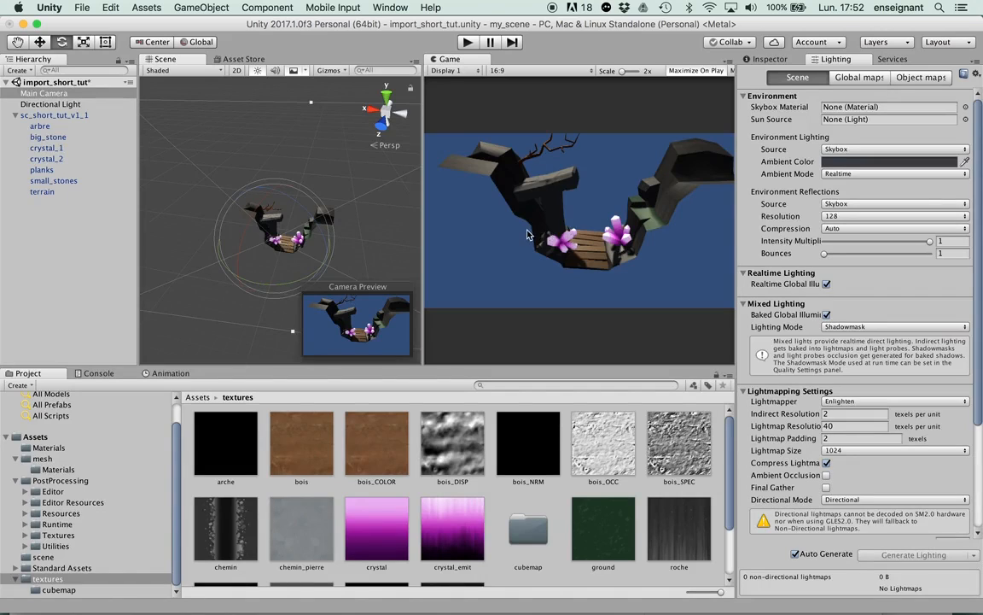
pyautogui.press('w')
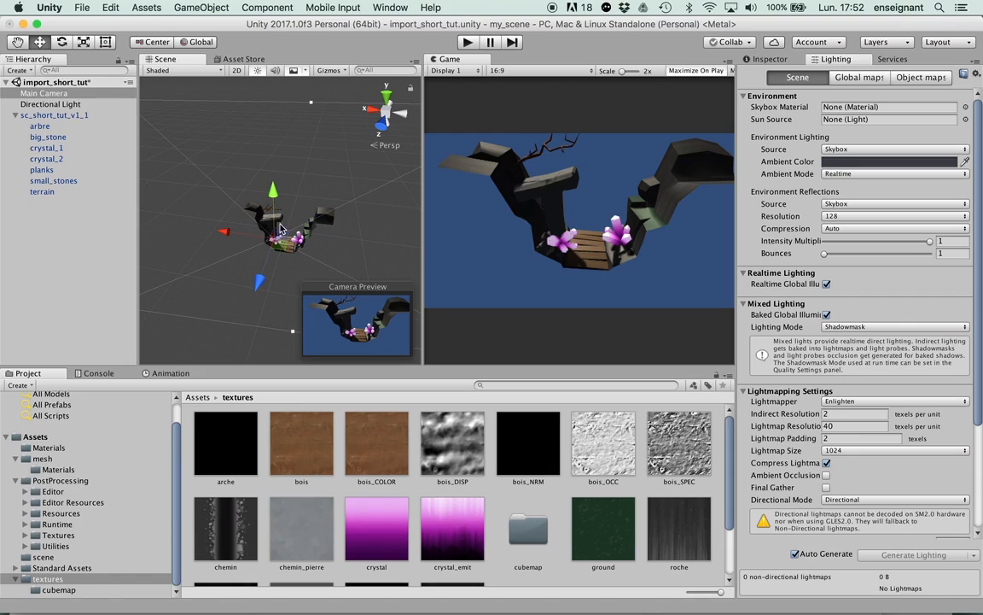
pyautogui.moveTo(259, 281); pyautogui.dragTo(850, 189)
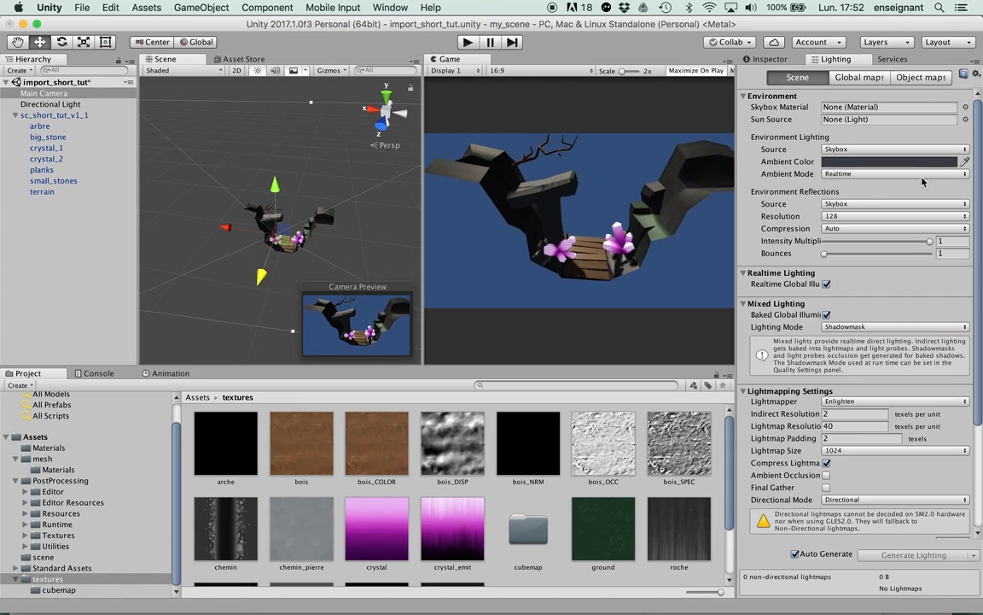
# - Change the environment lighting source to Gradient and set its sky colour to blue 0051FF
pyautogui.click(865, 149)
pyautogui.click(905, 162)
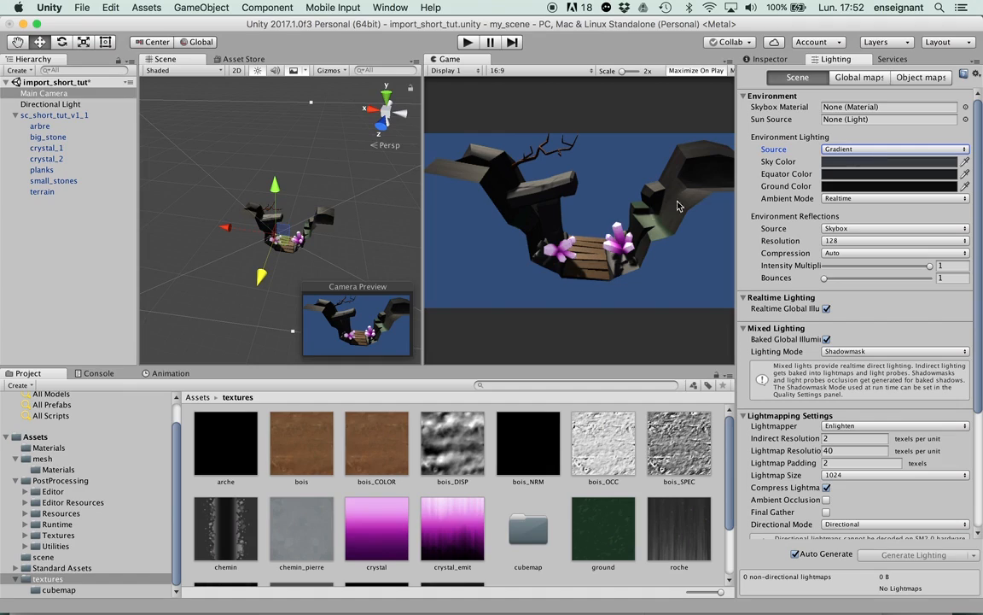
pyautogui.click(875, 168)
pyautogui.click(114, 102)
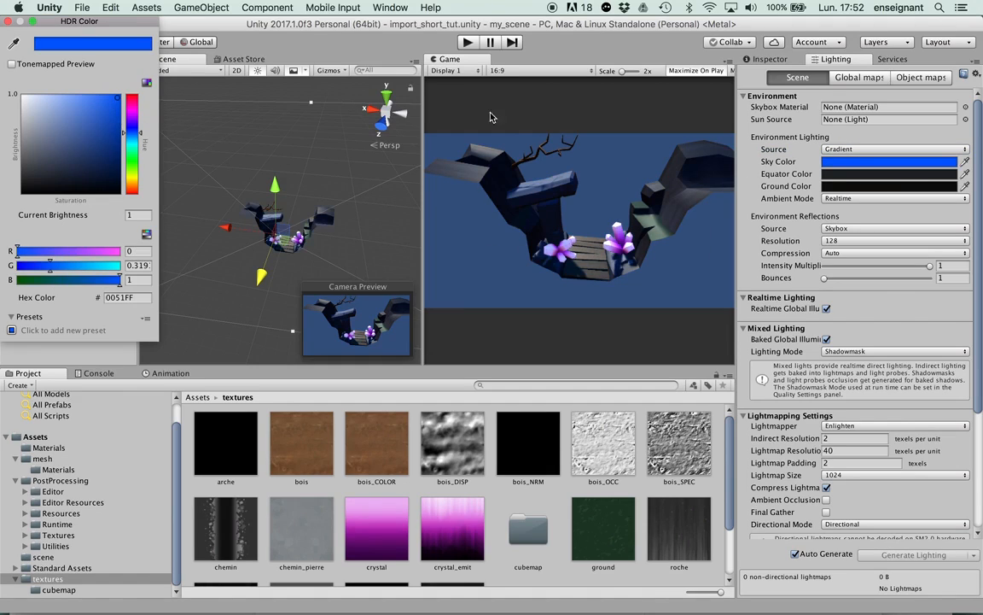
# - Set the environment lighting's equator colour to pink FF2DC5
pyautogui.click(6, 20)
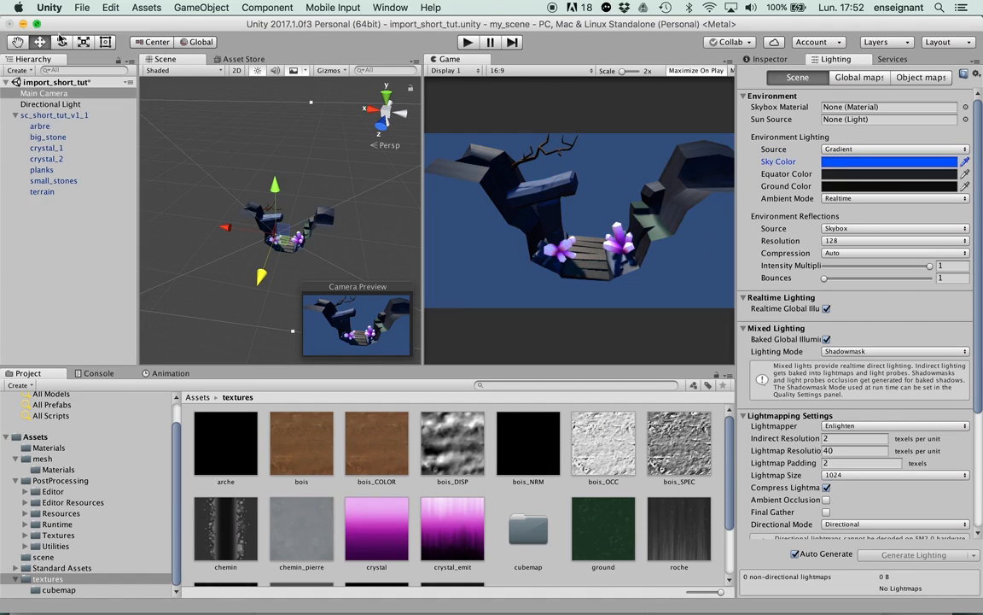
pyautogui.click(855, 186)
pyautogui.click(129, 106)
pyautogui.click(101, 97)
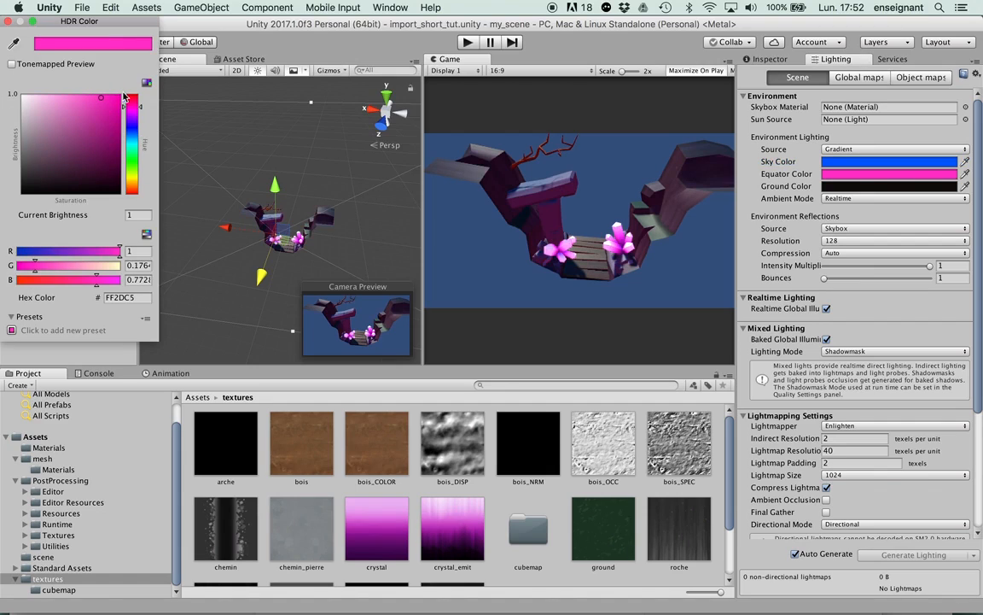
pyautogui.click(6, 23)
# - Set the environment lighting's ground colour to a dark blue-grey
pyautogui.click(887, 187)
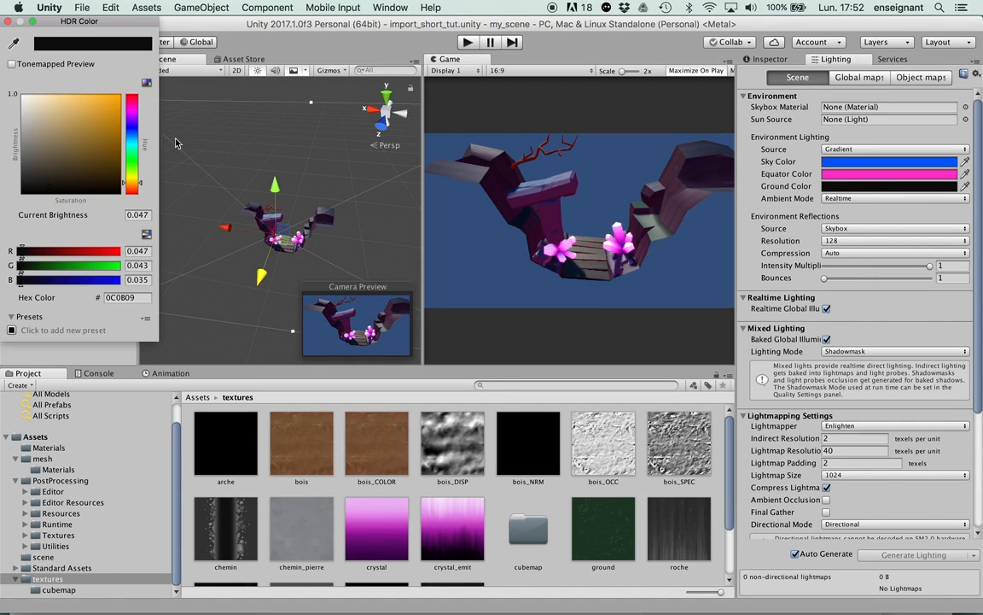
pyautogui.click(133, 140)
pyautogui.click(79, 169)
pyautogui.click(54, 175)
pyautogui.click(7, 21)
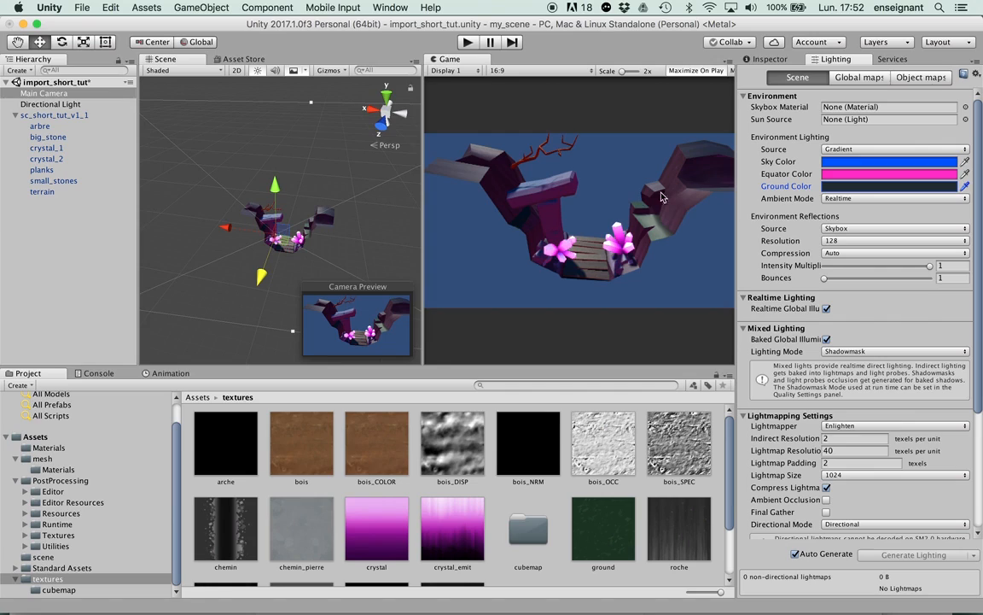
# - Change the Directional Light's colour to pale cyan BFF3F8FF
pyautogui.keyDown('alt'); pyautogui.moveTo(260, 194); pyautogui.dragTo(342, 223); pyautogui.keyUp('alt')
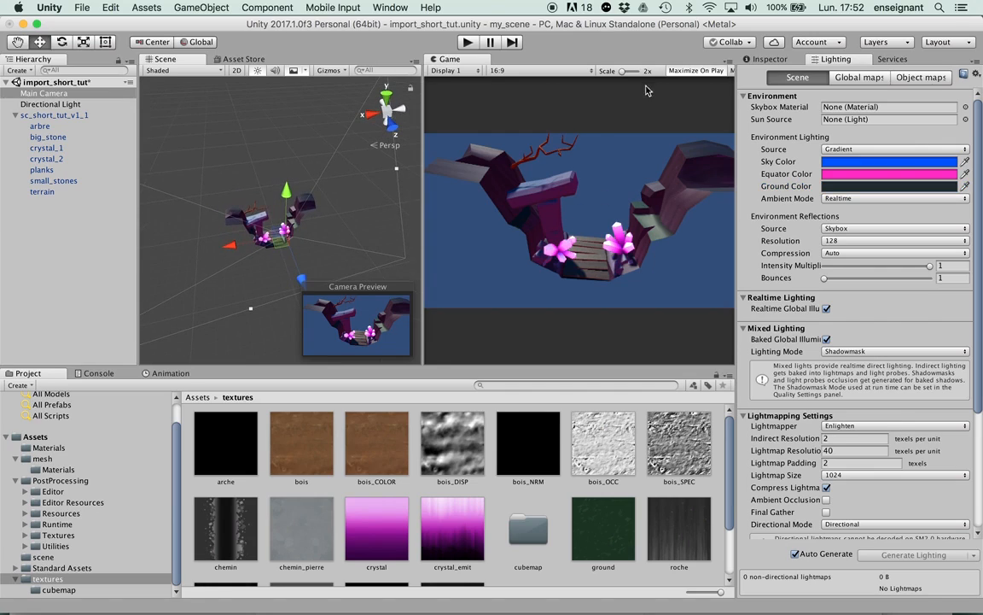
pyautogui.click(50, 103)
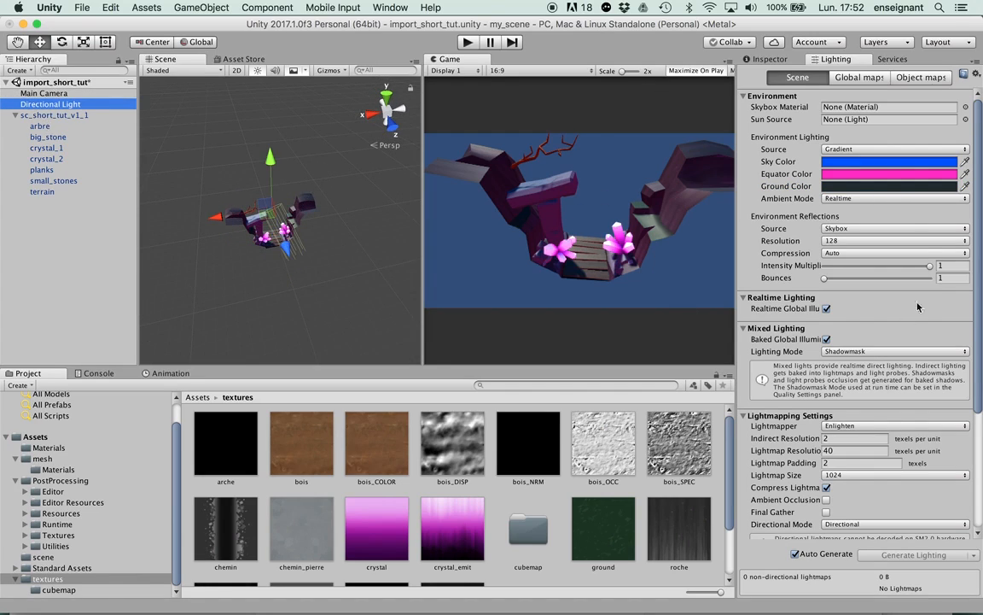
pyautogui.click(772, 59)
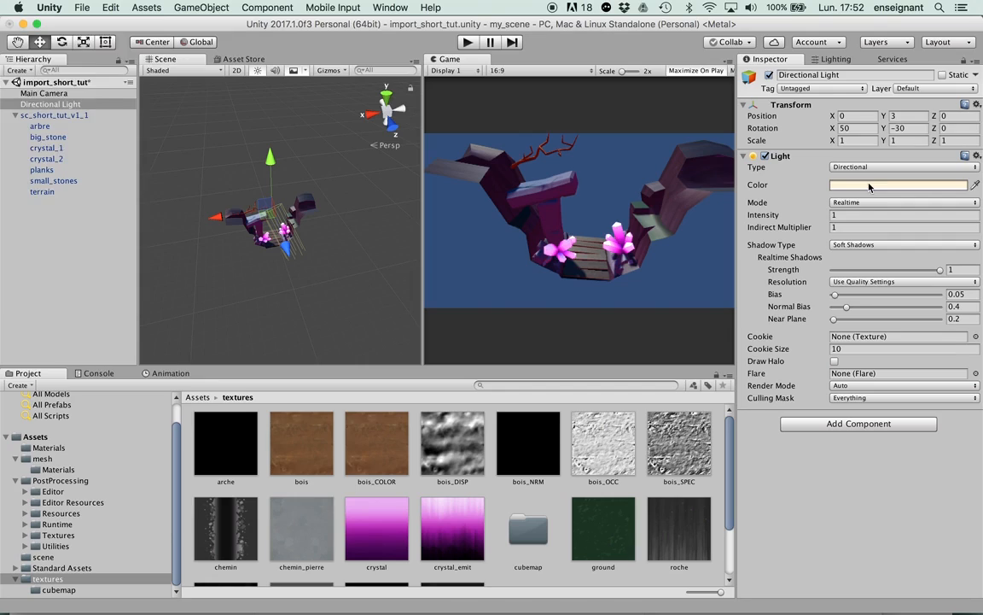
pyautogui.click(870, 185)
pyautogui.click(129, 123)
pyautogui.click(40, 83)
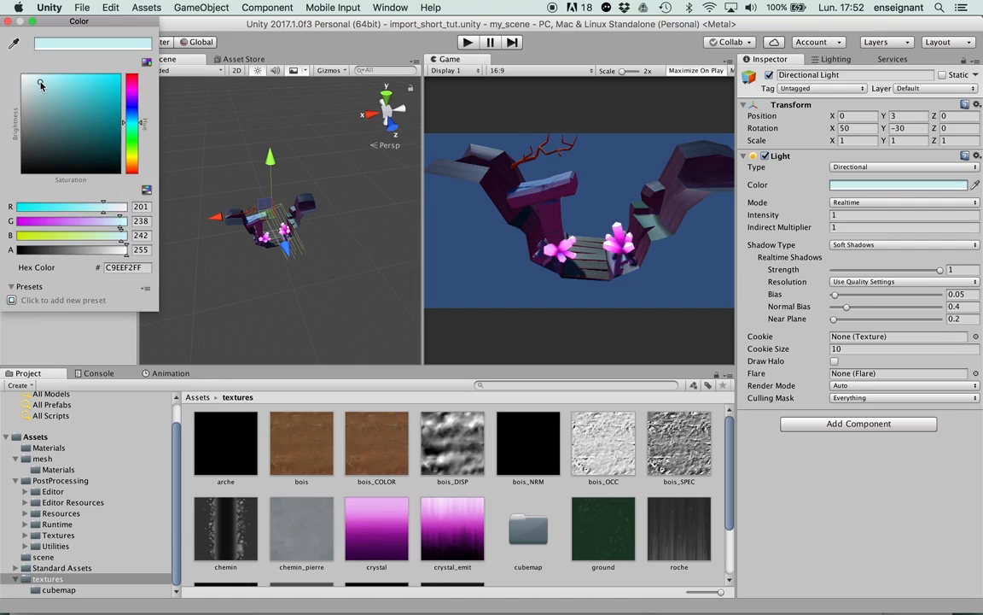
pyautogui.click(45, 80)
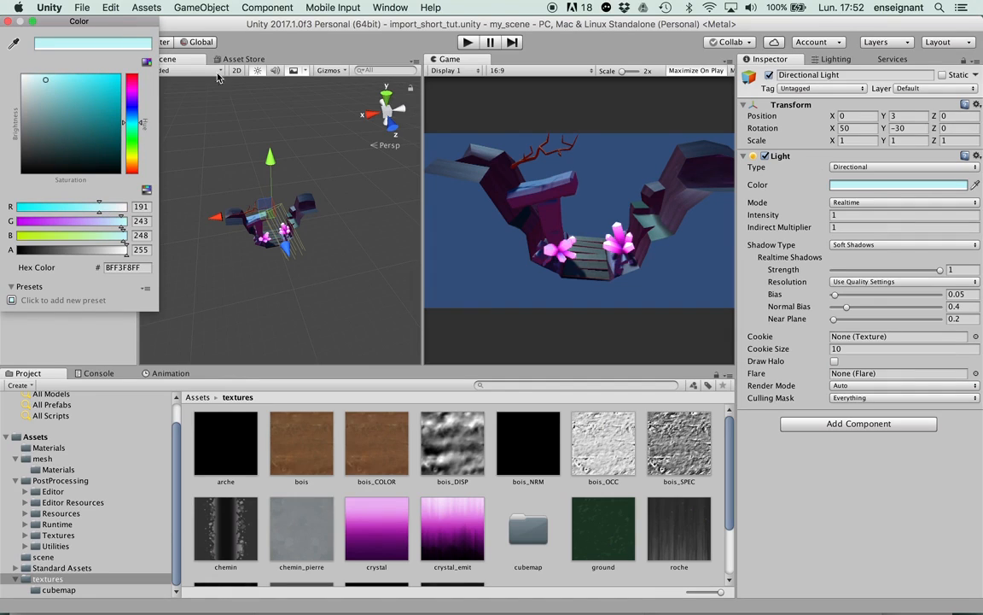
pyautogui.click(9, 24)
# - Add a point light to the scene and pull it forward toward the viewer
pyautogui.scroll(5, 309, 258)
pyautogui.keyDown('alt'); pyautogui.moveTo(387, 268); pyautogui.dragTo(295, 206); pyautogui.keyUp('alt')
pyautogui.keyDown('alt'); pyautogui.moveTo(373, 206); pyautogui.dragTo(303, 290); pyautogui.keyUp('alt')
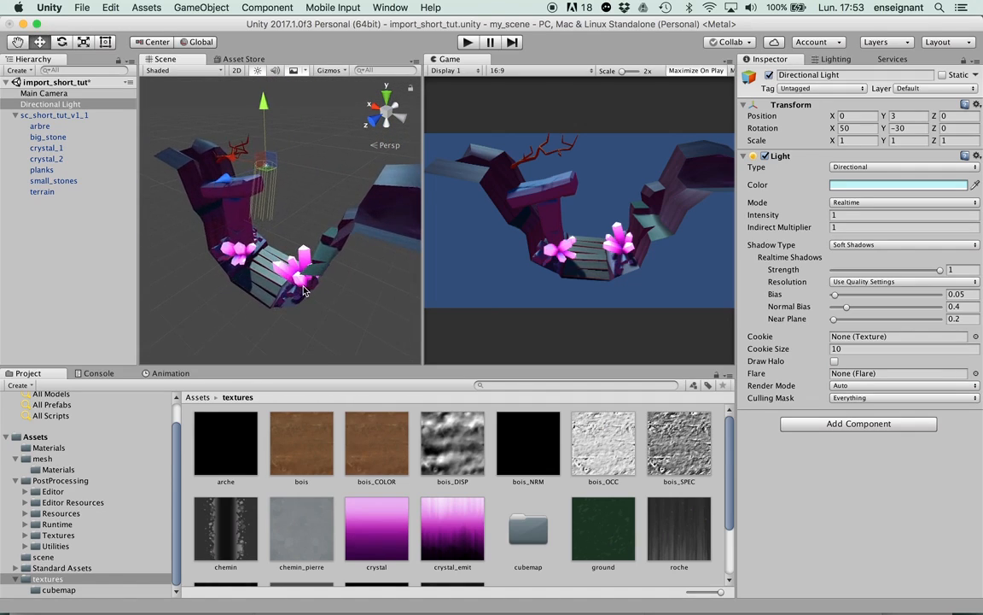
pyautogui.scroll(5, 303, 291)
pyautogui.scroll(-3, 303, 291)
pyautogui.keyDown('alt'); pyautogui.moveTo(278, 256); pyautogui.dragTo(305, 273); pyautogui.keyUp('alt')
pyautogui.moveTo(305, 273); pyautogui.dragTo(325, 279, button='middle')
pyautogui.click(191, 7)
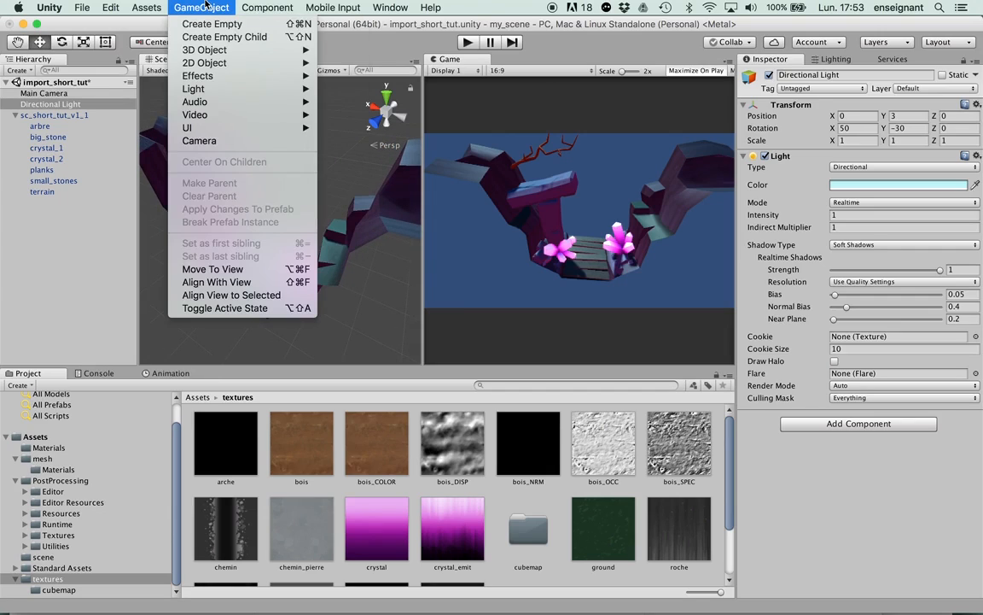
pyautogui.moveTo(198, 5)
pyautogui.moveTo(216, 64)
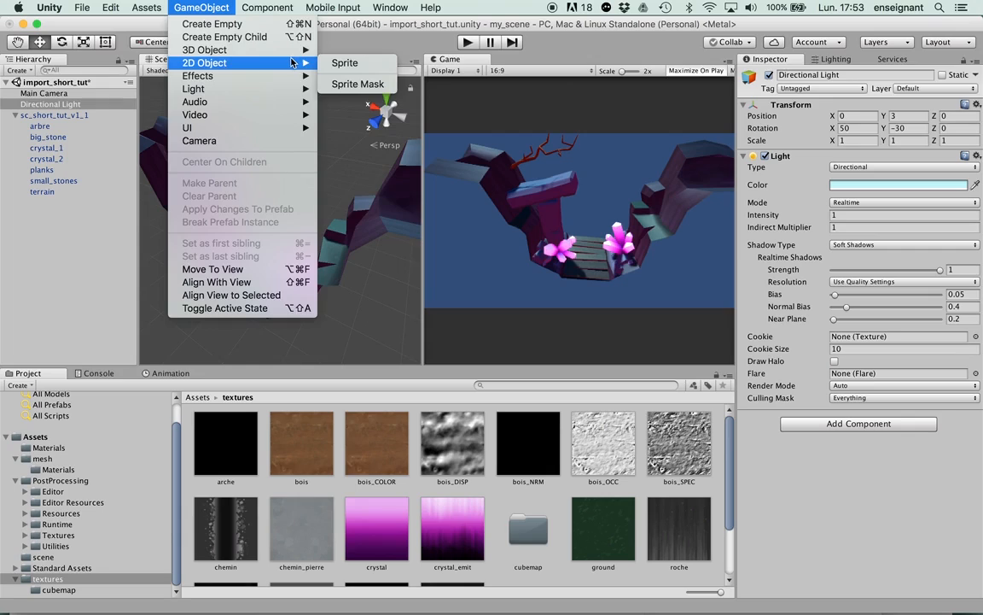
pyautogui.moveTo(282, 89)
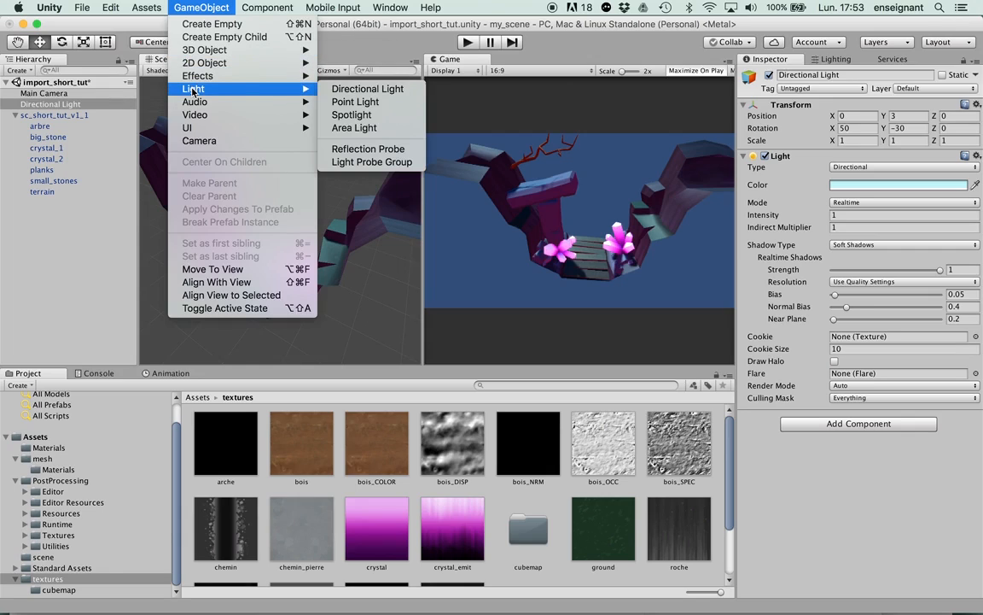
pyautogui.click(349, 105)
pyautogui.moveTo(262, 247); pyautogui.dragTo(214, 292)
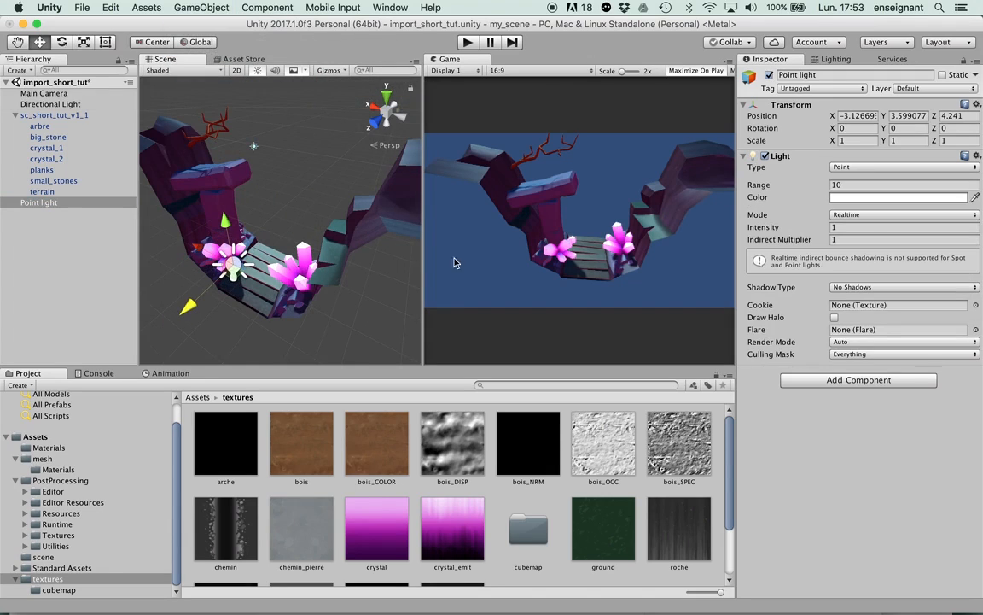
# - Set the point light's range to 1 and its X and Y positions to 0
pyautogui.click(858, 184)
pyautogui.write('2')
pyautogui.write('1')
pyautogui.scroll(-5, 376, 209)
pyautogui.keyDown('alt'); pyautogui.moveTo(157, 250); pyautogui.dragTo(362, 271); pyautogui.keyUp('alt')
pyautogui.click(844, 115)
pyautogui.write('0')
pyautogui.press('Tab')
pyautogui.write('0')
pyautogui.press('Tab')
# - Bring the point light down between the two crystals, at about Y -0.82 and Z 0.74
pyautogui.moveTo(212, 317); pyautogui.dragTo(347, 292)
pyautogui.scroll(-6, 345, 292)
pyautogui.moveTo(299, 271); pyautogui.dragTo(320, 228, button='middle')
pyautogui.keyDown('alt'); pyautogui.moveTo(320, 228); pyautogui.dragTo(327, 175); pyautogui.keyUp('alt')
pyautogui.moveTo(284, 126); pyautogui.dragTo(282, 167)
# - Using top and back views, place the point light over the crystal opposite the tree, at about X -1.75, Y -1.12, Z 0.04
pyautogui.keyDown('alt'); pyautogui.moveTo(292, 225); pyautogui.dragTo(226, 269); pyautogui.keyUp('alt')
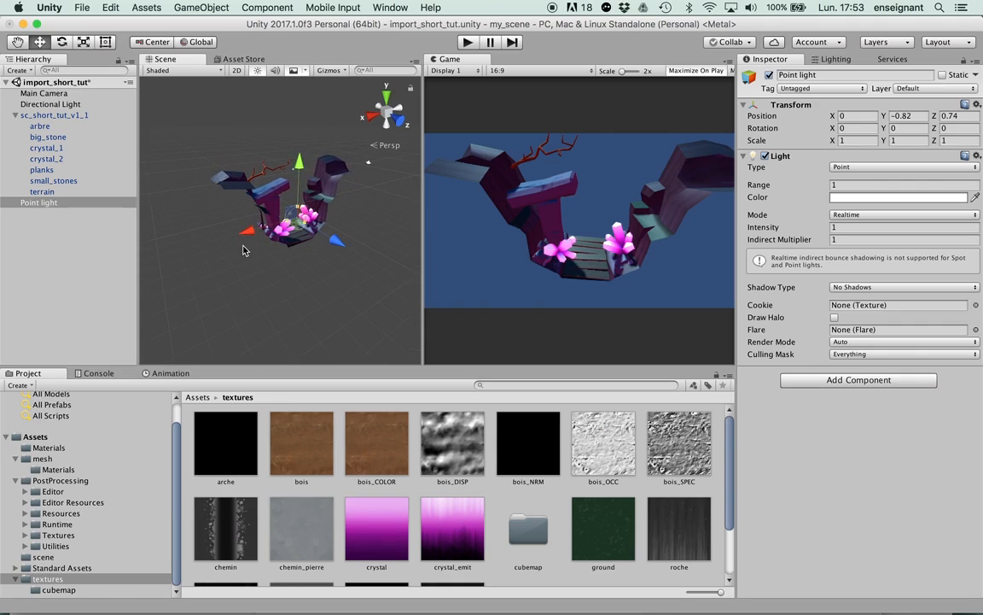
pyautogui.click(386, 98)
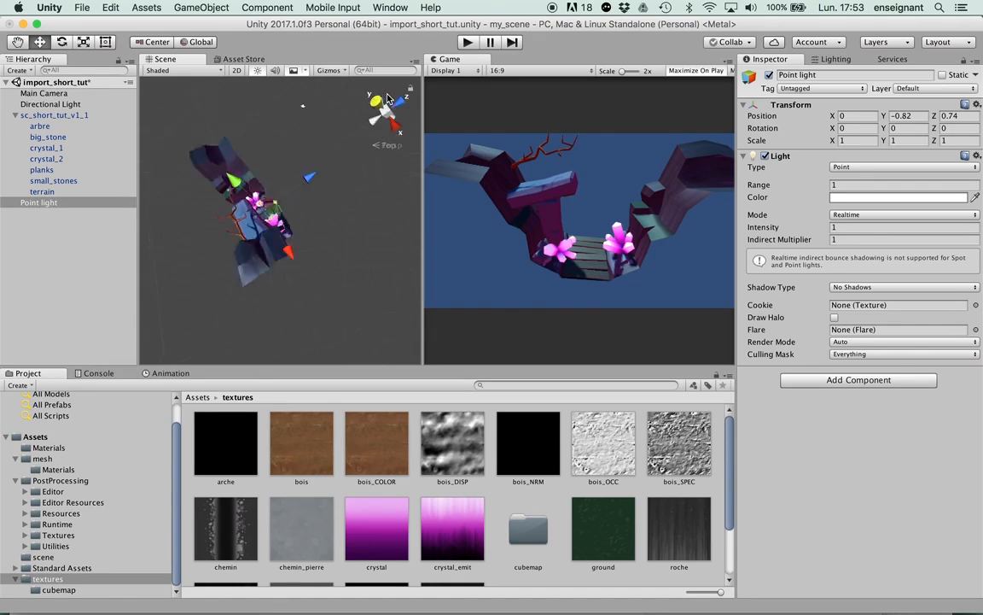
pyautogui.click(391, 144)
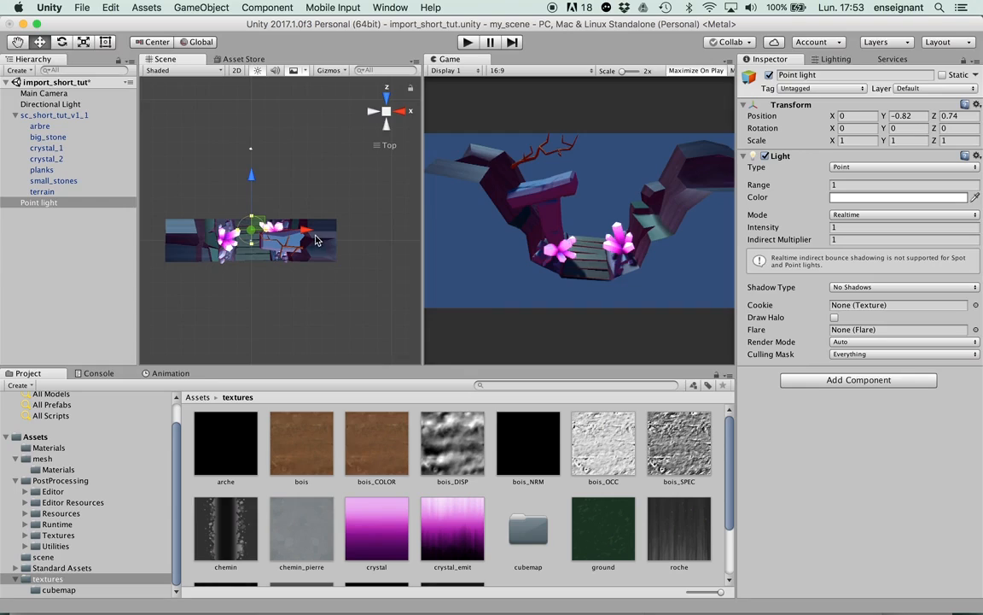
pyautogui.hotkey('shift', 'space')
pyautogui.moveTo(437, 290); pyautogui.dragTo(441, 230, button='middle')
pyautogui.press('f')
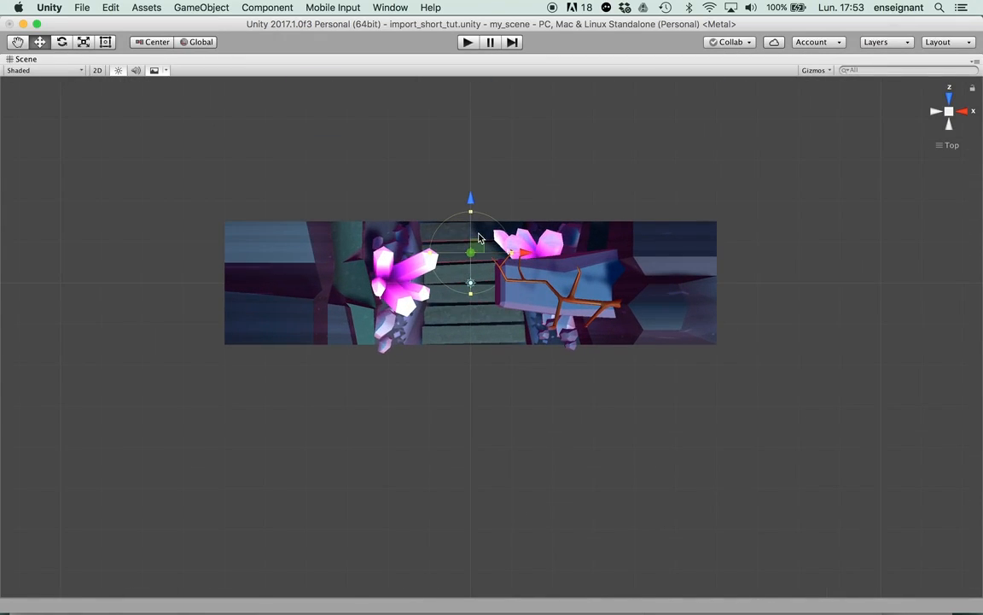
pyautogui.moveTo(430, 264); pyautogui.dragTo(383, 275)
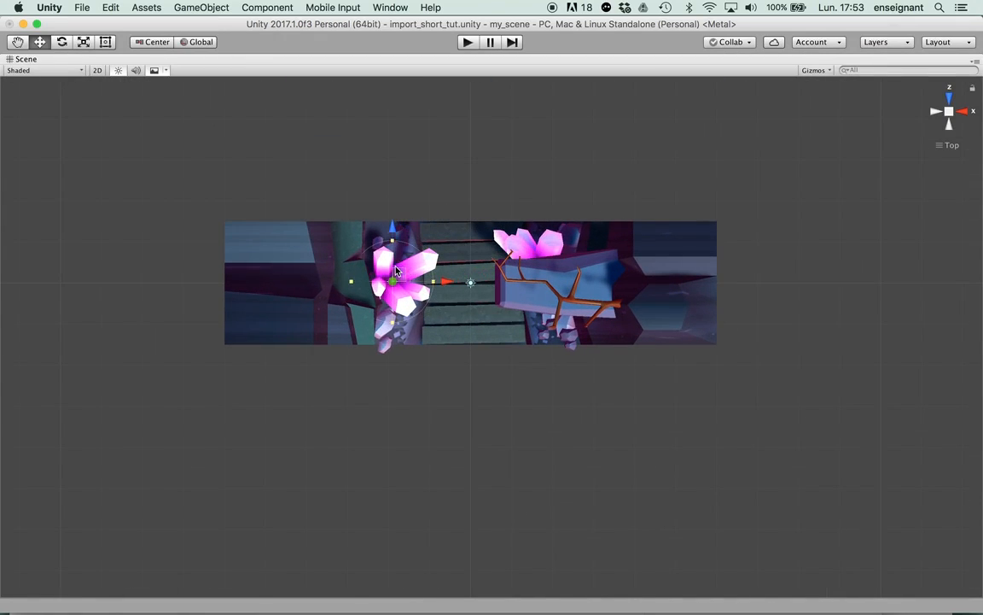
pyautogui.click(951, 125)
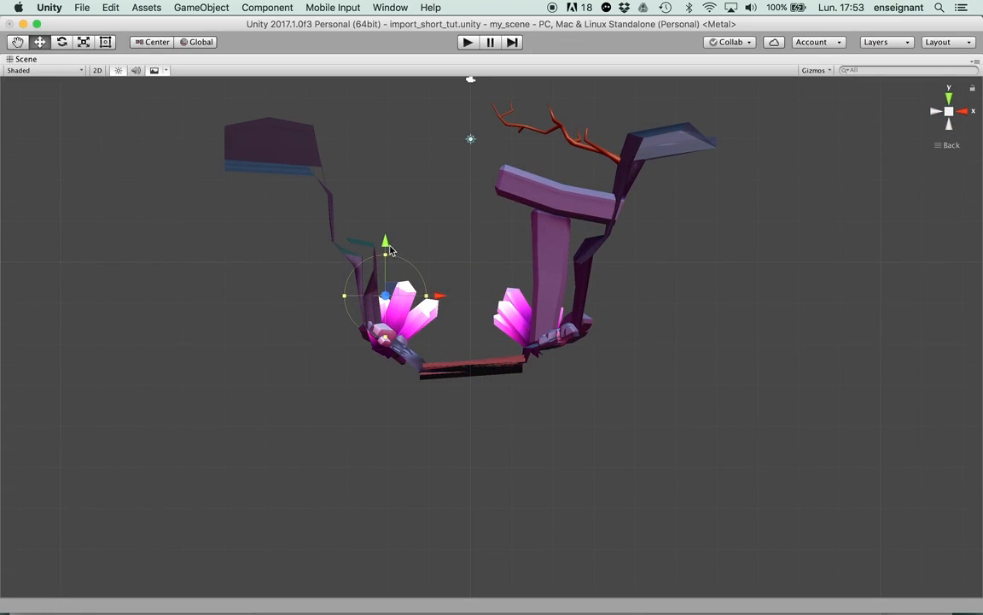
pyautogui.moveTo(384, 257); pyautogui.dragTo(384, 258)
pyautogui.moveTo(438, 307); pyautogui.dragTo(451, 307)
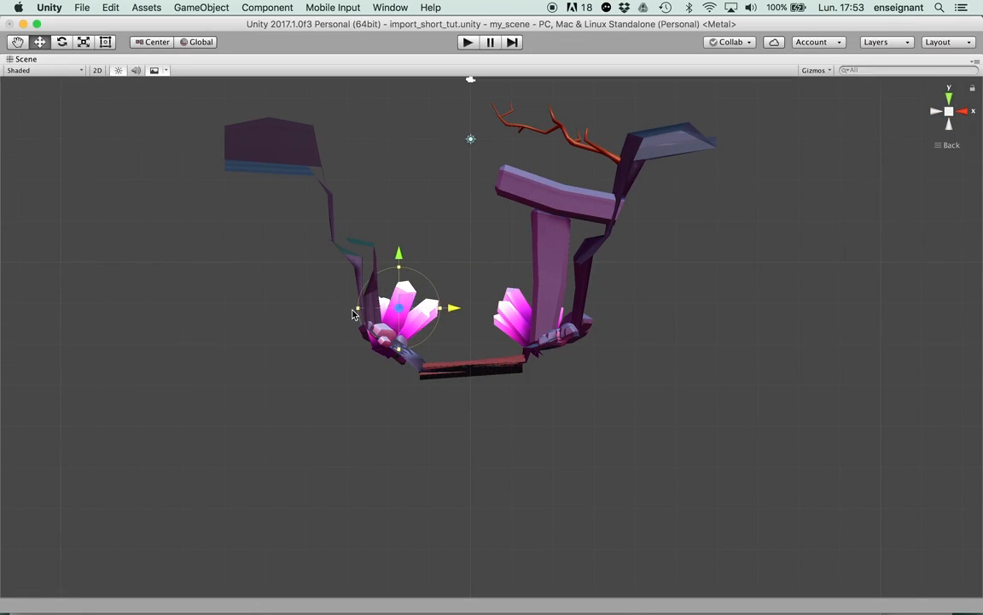
# - Set the point light's range to 3 and its intensity to 1.4
pyautogui.moveTo(357, 309); pyautogui.dragTo(293, 310)
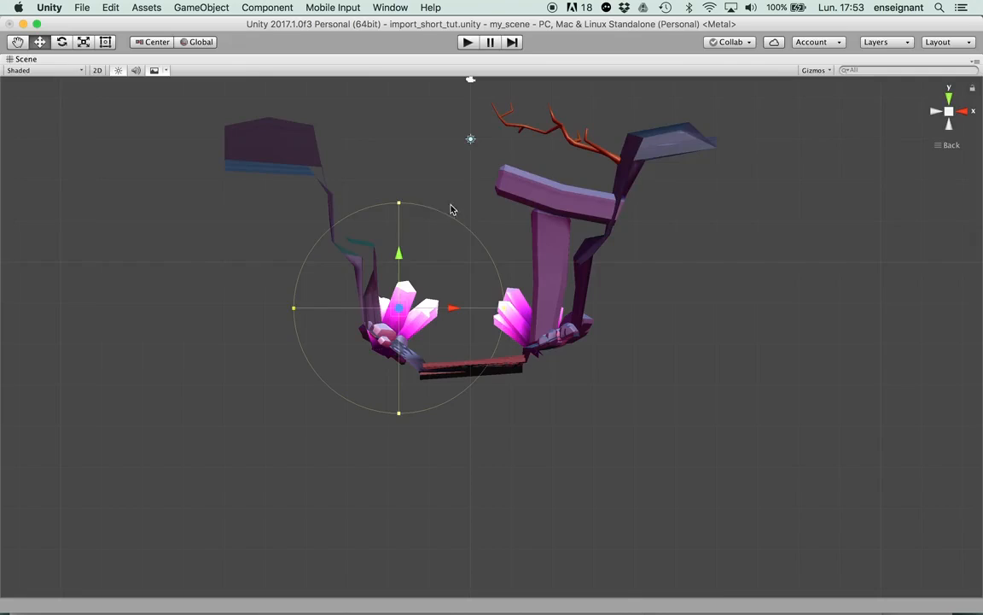
pyautogui.hotkey('shift', 'space')
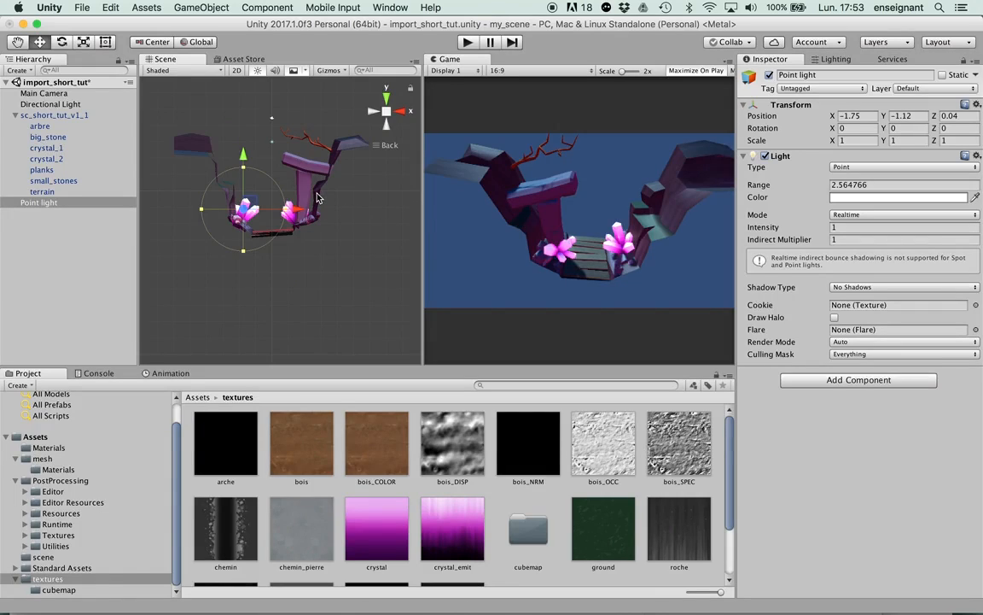
pyautogui.click(387, 147)
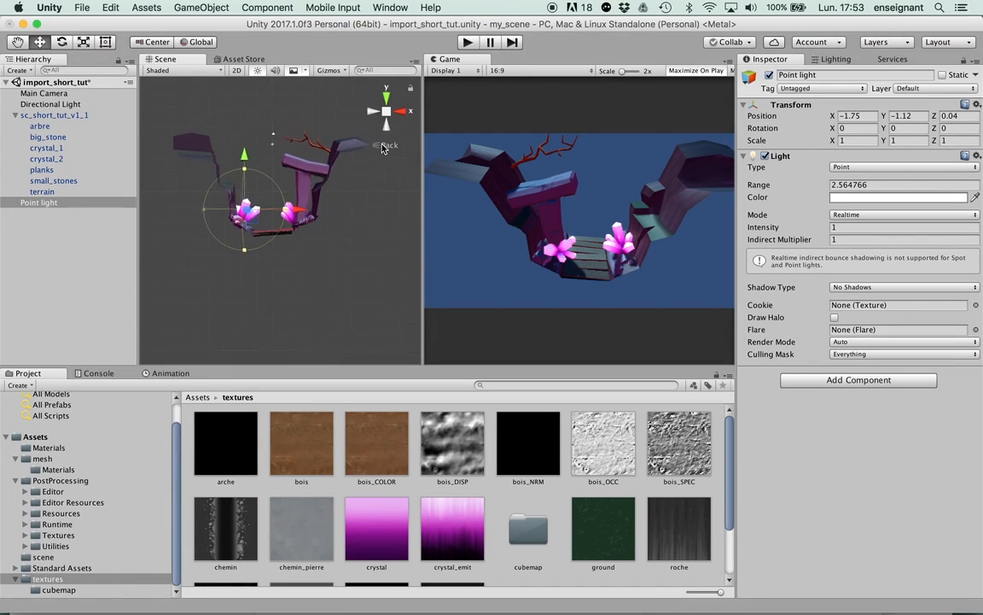
pyautogui.keyDown('alt'); pyautogui.moveTo(242, 165); pyautogui.dragTo(332, 282); pyautogui.keyUp('alt')
pyautogui.click(882, 181)
pyautogui.write('3')
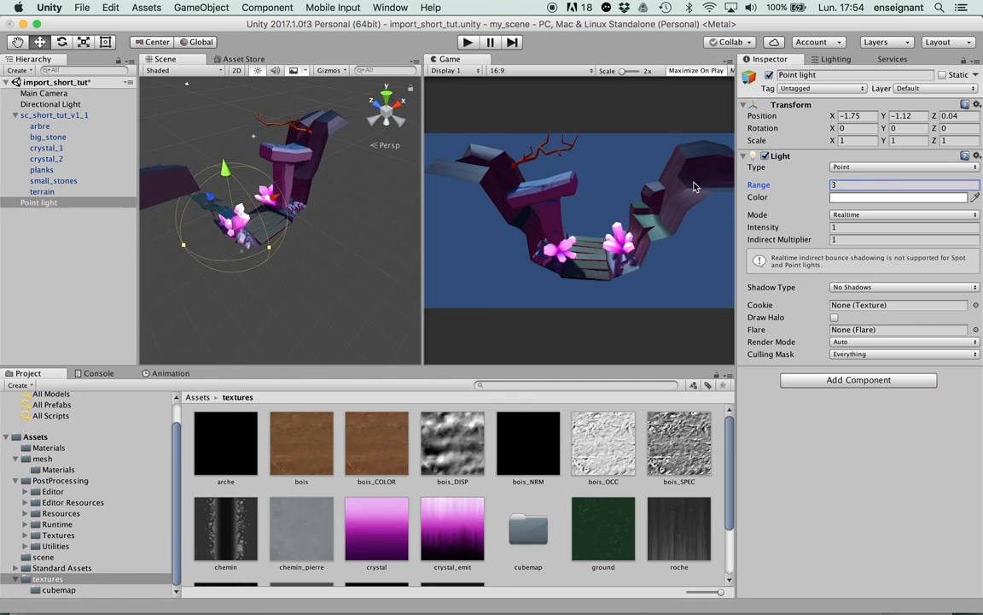
pyautogui.click(850, 228)
pyautogui.write('1.')
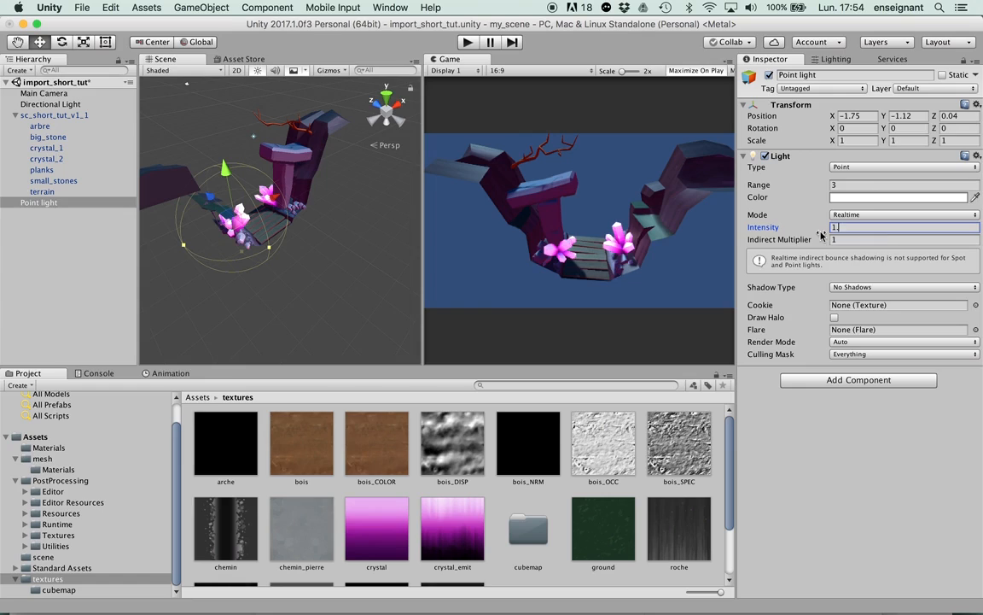
pyautogui.write('4')
# - Change the point light's colour to pink FF38E9FF
pyautogui.click(898, 197)
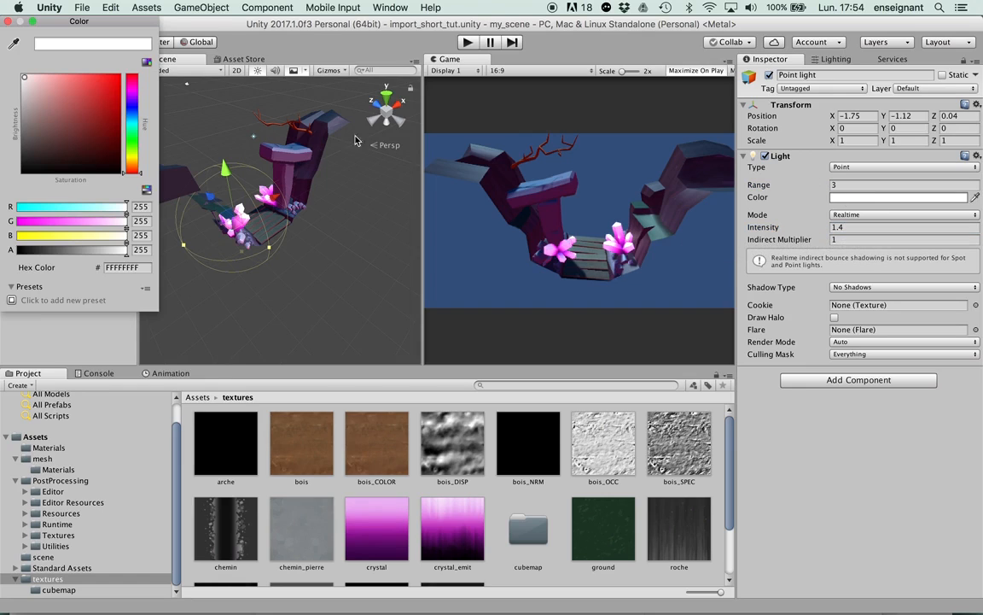
pyautogui.click(136, 90)
pyautogui.click(97, 77)
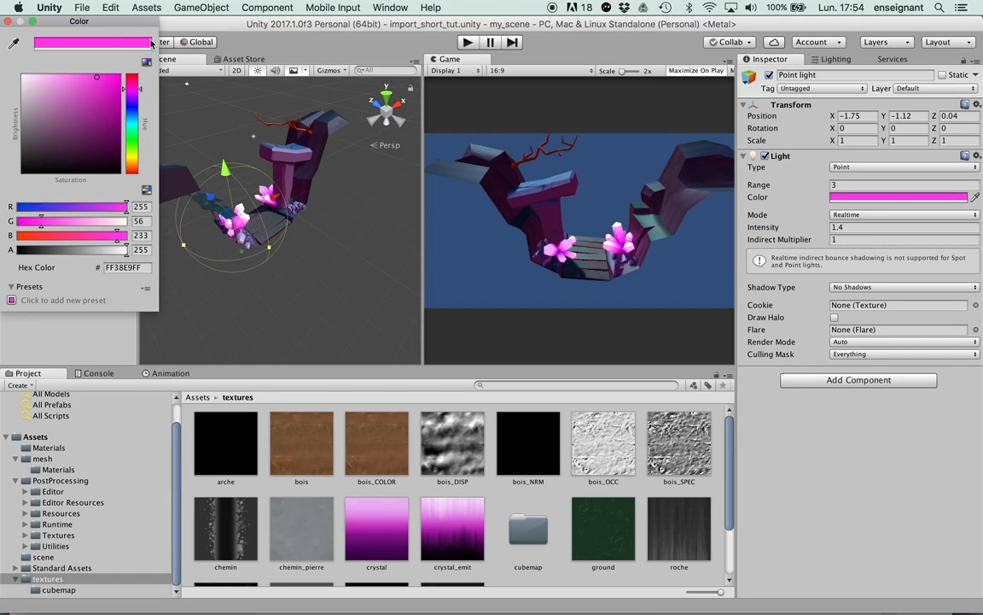
pyautogui.click(9, 22)
# - Duplicate the point light and shift the copy across to the tree-side crystal, at about X 0.88
pyautogui.keyDown('alt'); pyautogui.moveTo(333, 181); pyautogui.dragTo(262, 187); pyautogui.keyUp('alt')
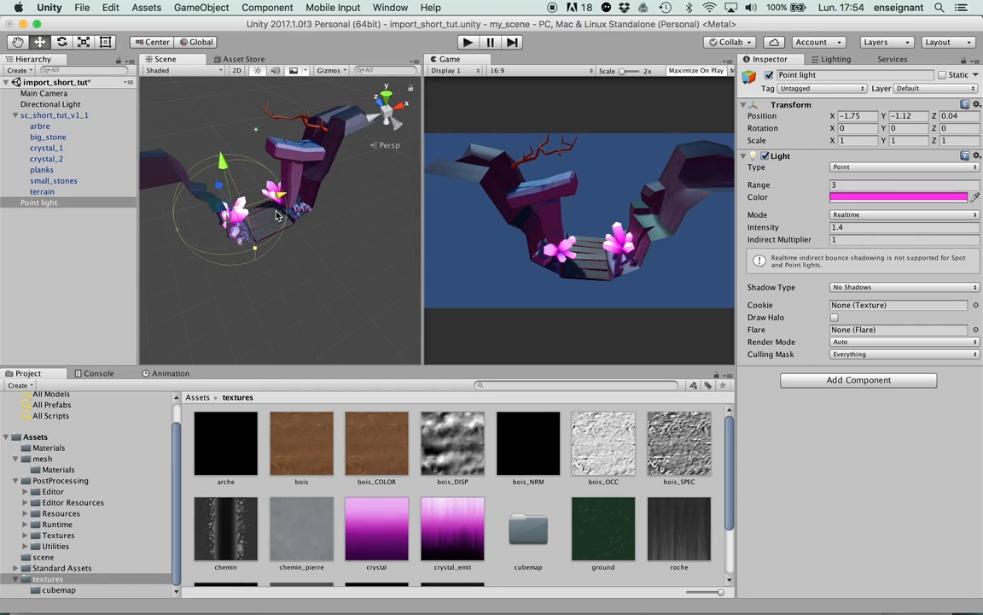
pyautogui.click(244, 187)
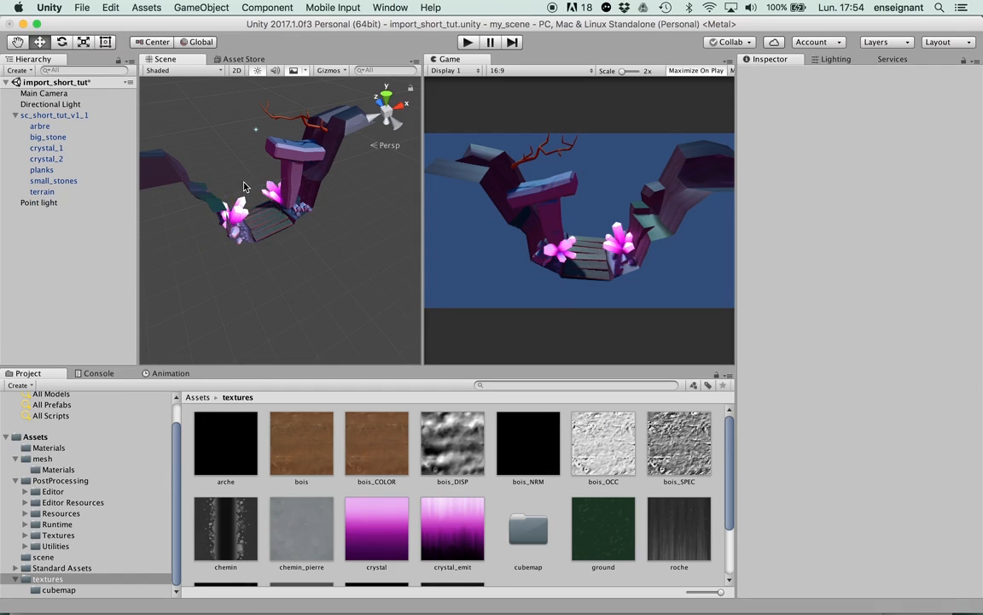
pyautogui.click(83, 201)
pyautogui.moveTo(339, 213)
pyautogui.keyDown('alt'); pyautogui.mouseDown()
pyautogui.moveTo(317, 220)
pyautogui.moveTo(299, 196)
pyautogui.moveTo(335, 195)
pyautogui.mouseUp(); pyautogui.keyUp('alt')
pyautogui.press('super+d')
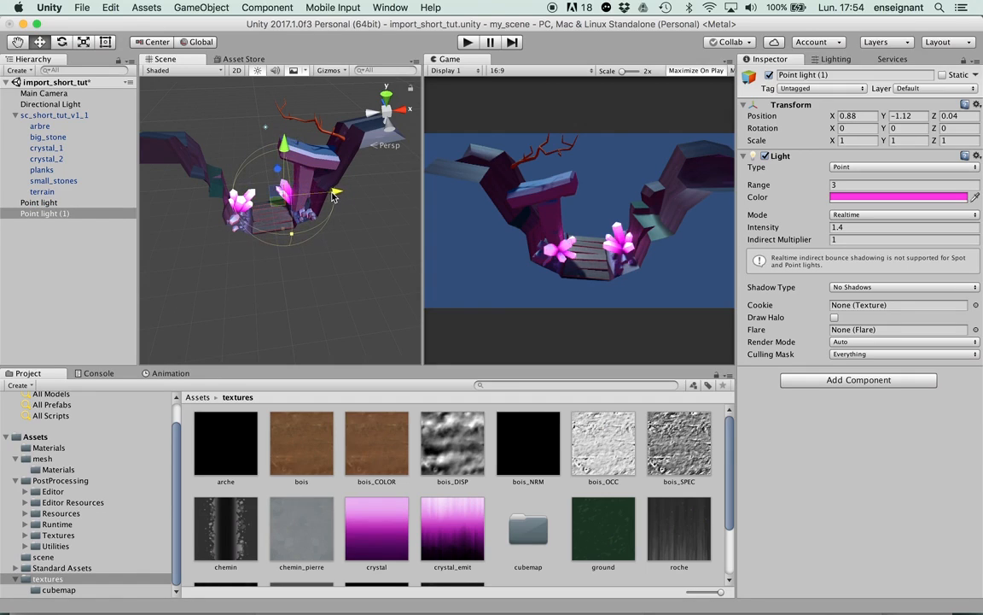
pyautogui.click(249, 199)
pyautogui.click(49, 213)
# - Refine the duplicated light's position to about X 1.35 and Z 0.99, and widen its range to about 4.18
pyautogui.keyDown('alt'); pyautogui.moveTo(196, 229); pyautogui.dragTo(518, 213); pyautogui.keyUp('alt')
pyautogui.scroll(4, 247, 212)
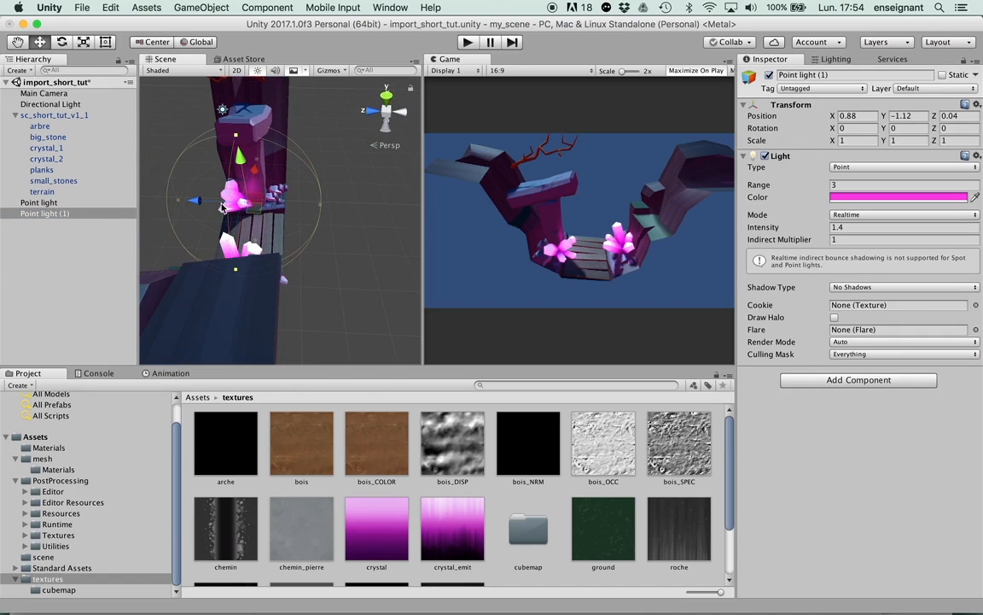
pyautogui.moveTo(196, 202); pyautogui.dragTo(449, 173)
pyautogui.moveTo(195, 226); pyautogui.dragTo(258, 233)
pyautogui.moveTo(238, 293); pyautogui.dragTo(300, 292)
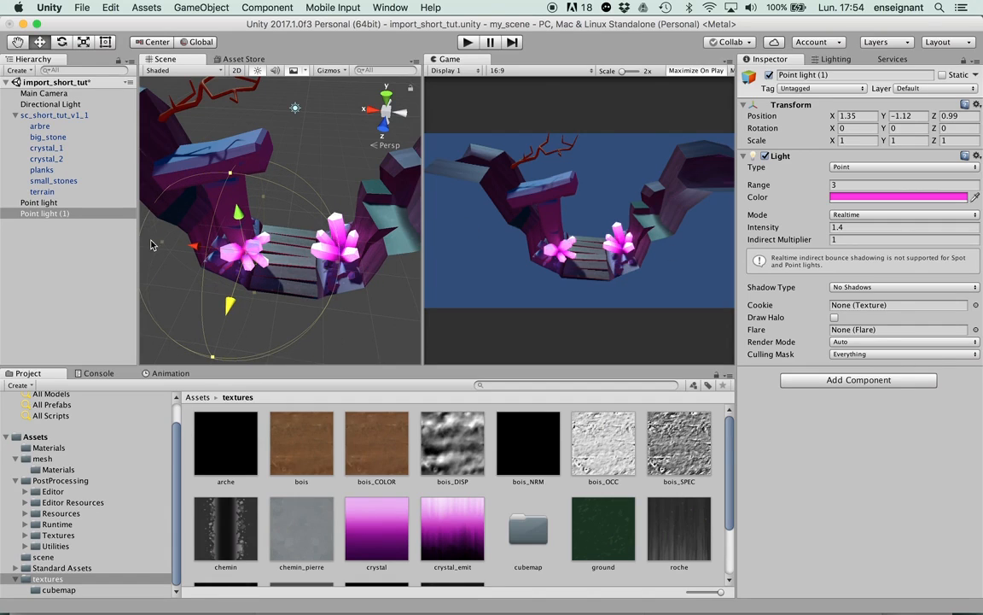
pyautogui.moveTo(205, 273); pyautogui.dragTo(117, 214)
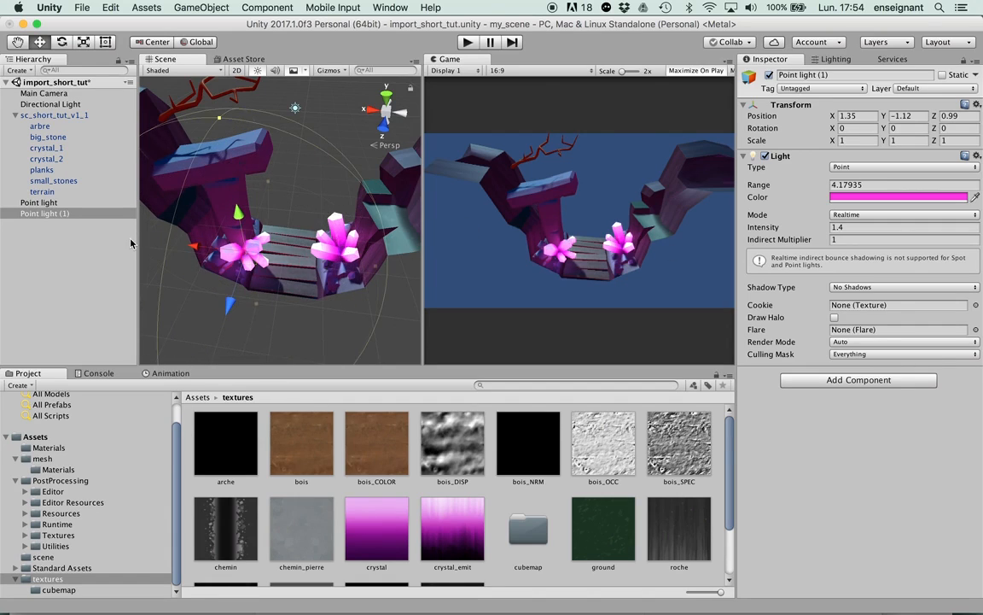
pyautogui.keyDown('alt'); pyautogui.moveTo(362, 222); pyautogui.dragTo(297, 192); pyautogui.keyUp('alt')
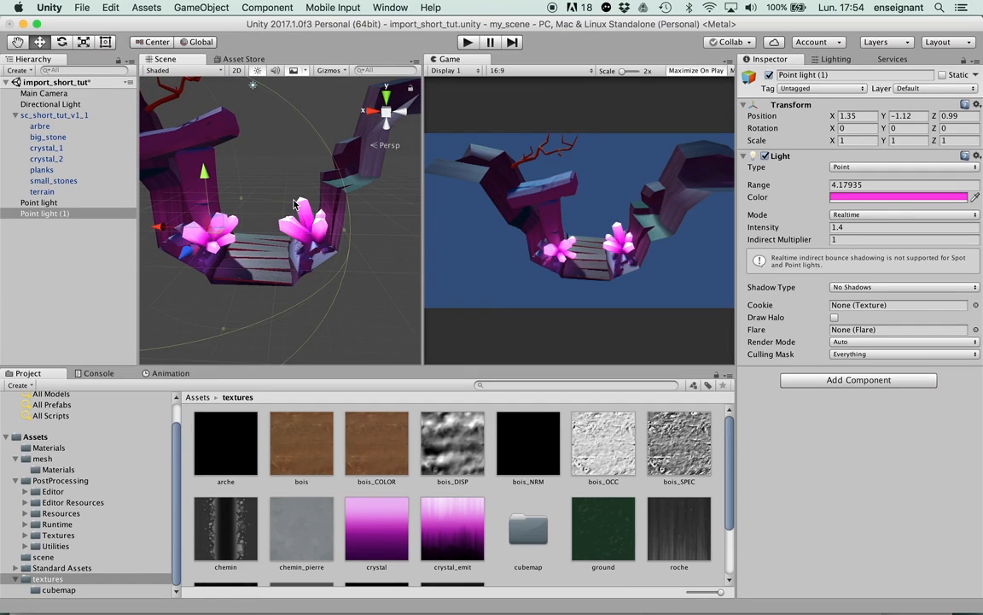
# - Switch to Finder and open the psd folder inside Dropbox's swissgameacademy_2017/projet_sga17 project folder
pyautogui.keyDown('alt'); pyautogui.moveTo(294, 203); pyautogui.dragTo(349, 183); pyautogui.keyUp('alt')
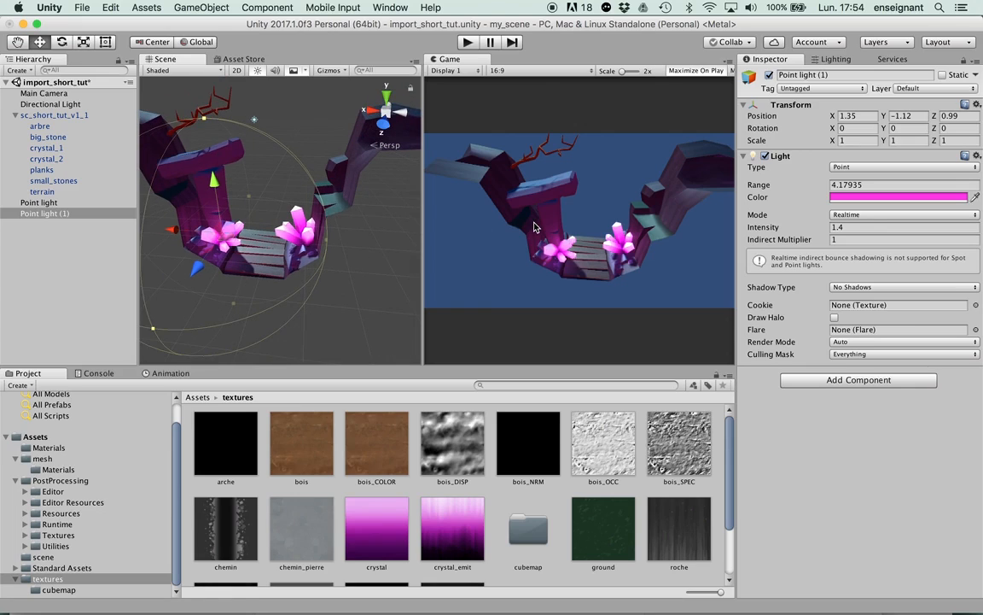
pyautogui.press('super+Tab')
pyautogui.press('super+Tab')
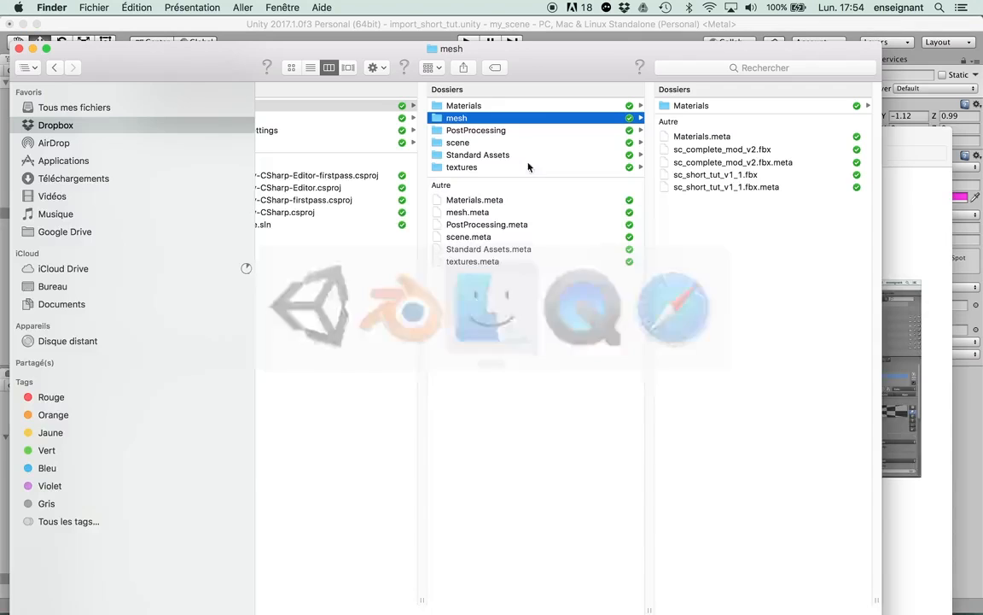
pyautogui.click(359, 107)
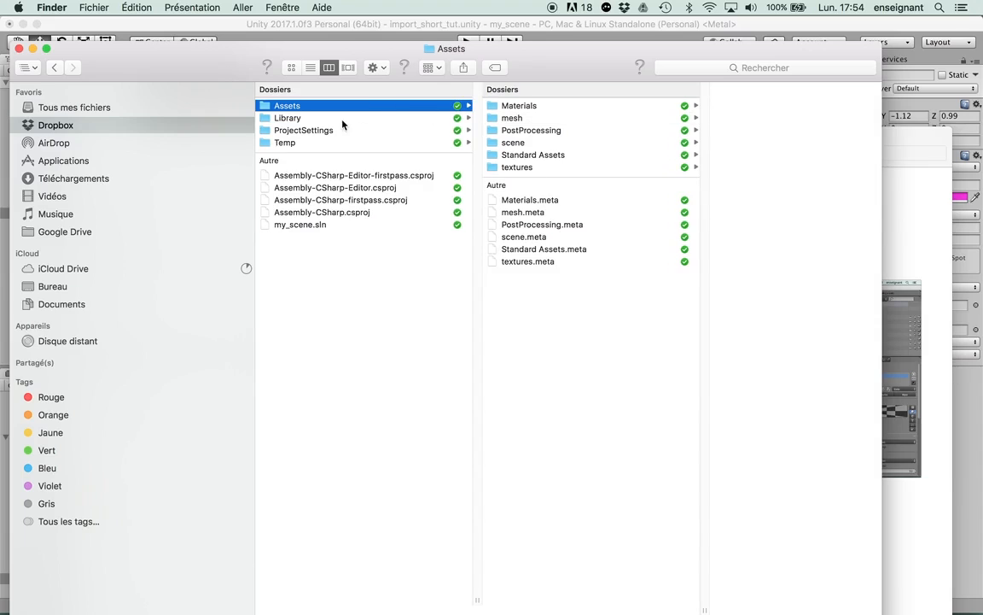
pyautogui.click(87, 122)
pyautogui.click(339, 317)
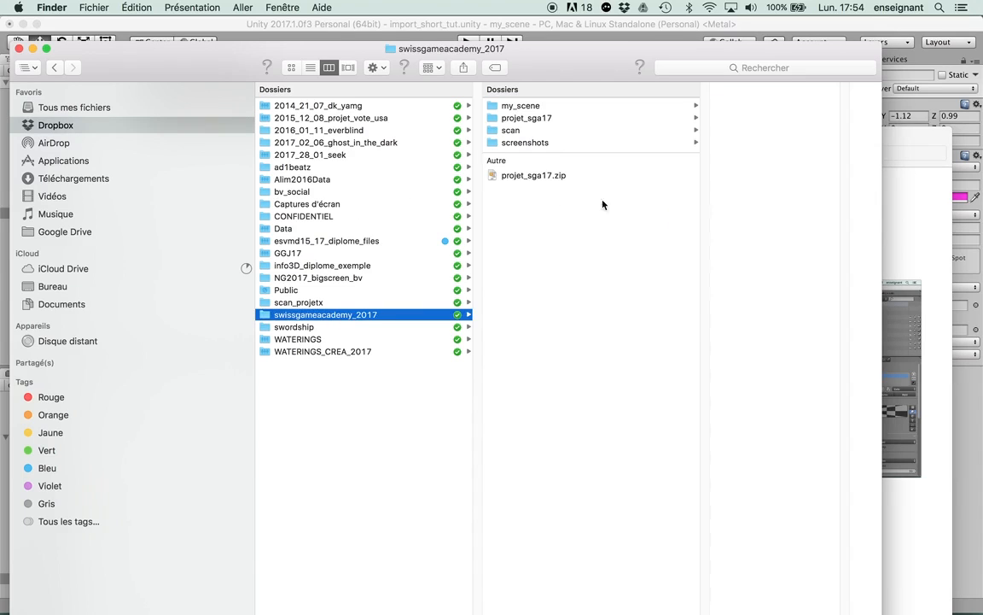
pyautogui.click(537, 120)
pyautogui.click(525, 127)
pyautogui.click(525, 118)
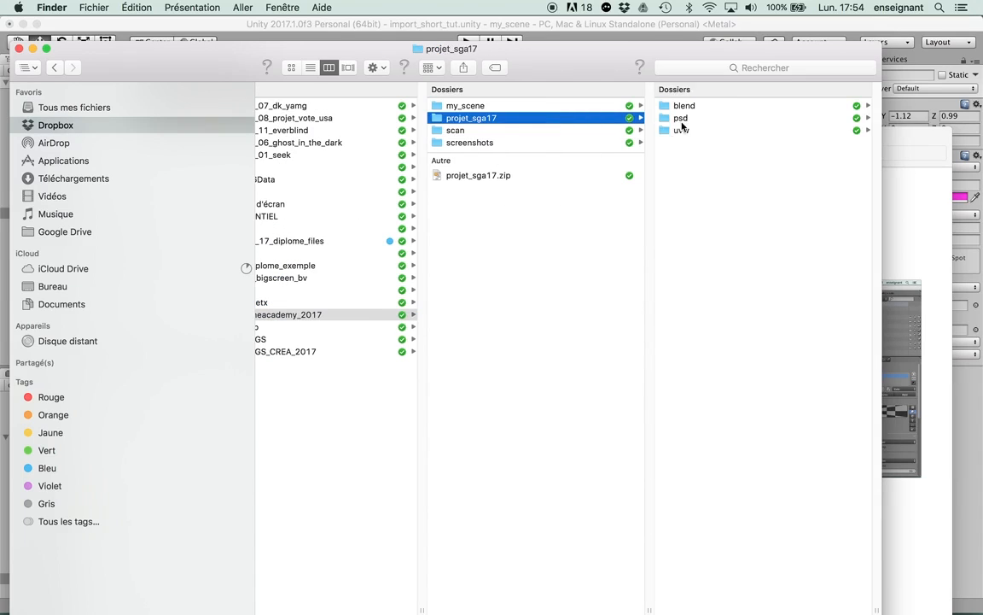
pyautogui.click(683, 119)
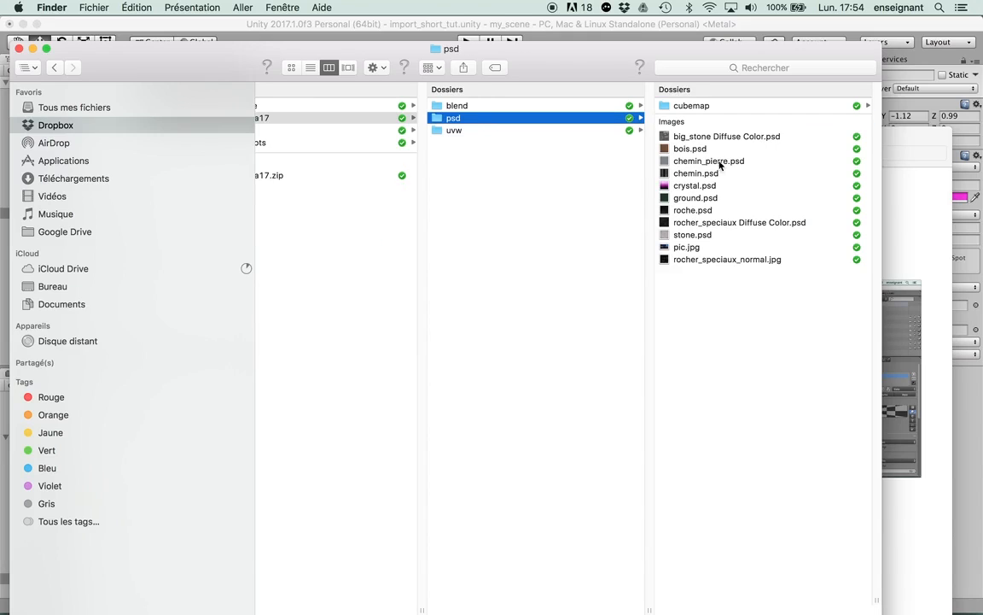
# - Preview the panoramic night-sky image pic.jpg in the psd folder at full size, and close the preview
pyautogui.click(680, 260)
pyautogui.click(538, 247)
pyautogui.press('space')
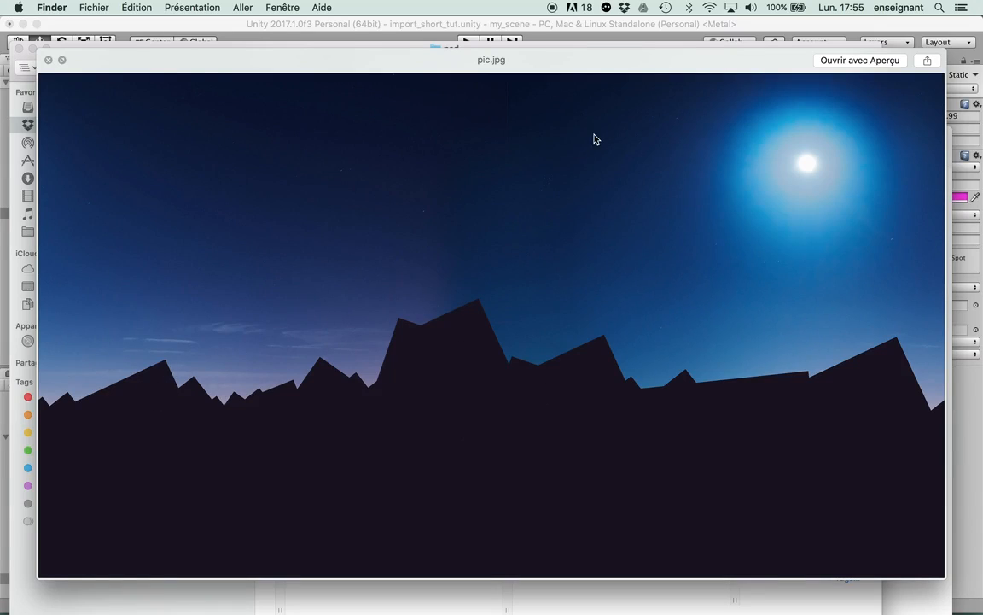
pyautogui.press('space')
# - Switch to Safari and view the Cubemap and TOAST map Generator page, including its cubemap per-face resolution setting
pyautogui.press('super+Tab')
pyautogui.press('super+Tab')
pyautogui.press('super+Tab')
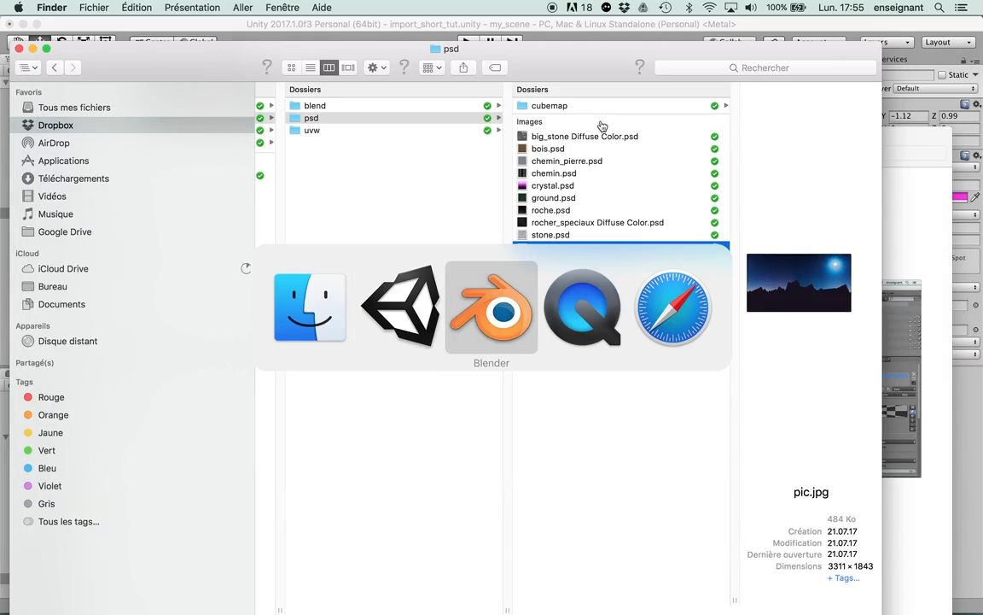
pyautogui.press('super+Tab')
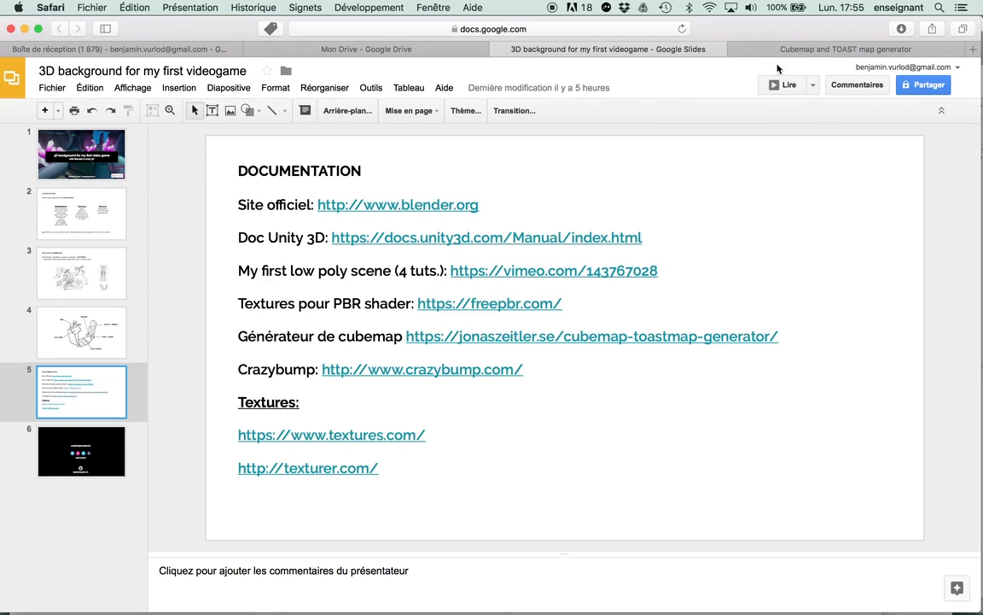
pyautogui.click(820, 50)
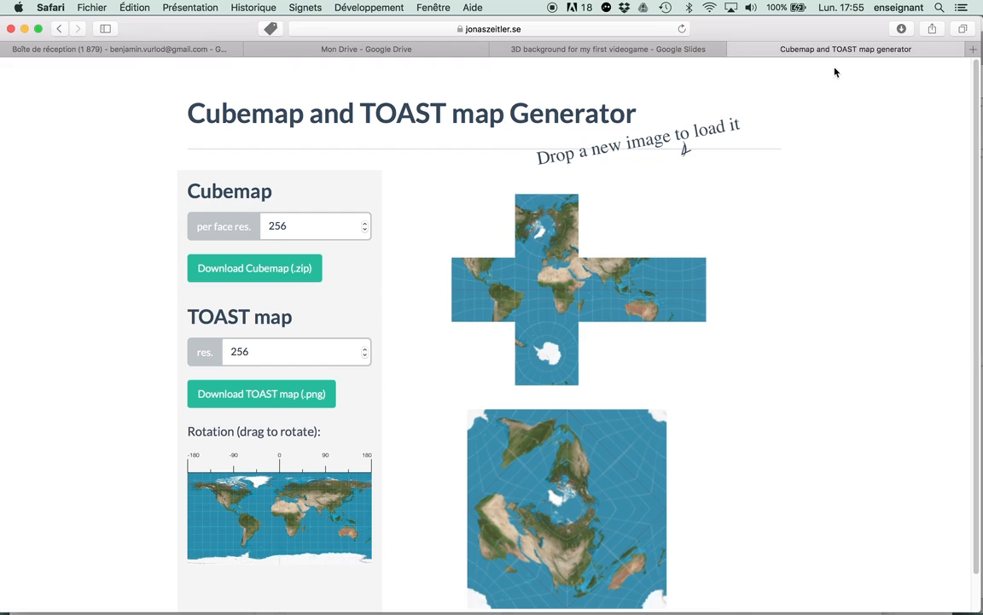
pyautogui.click(301, 223)
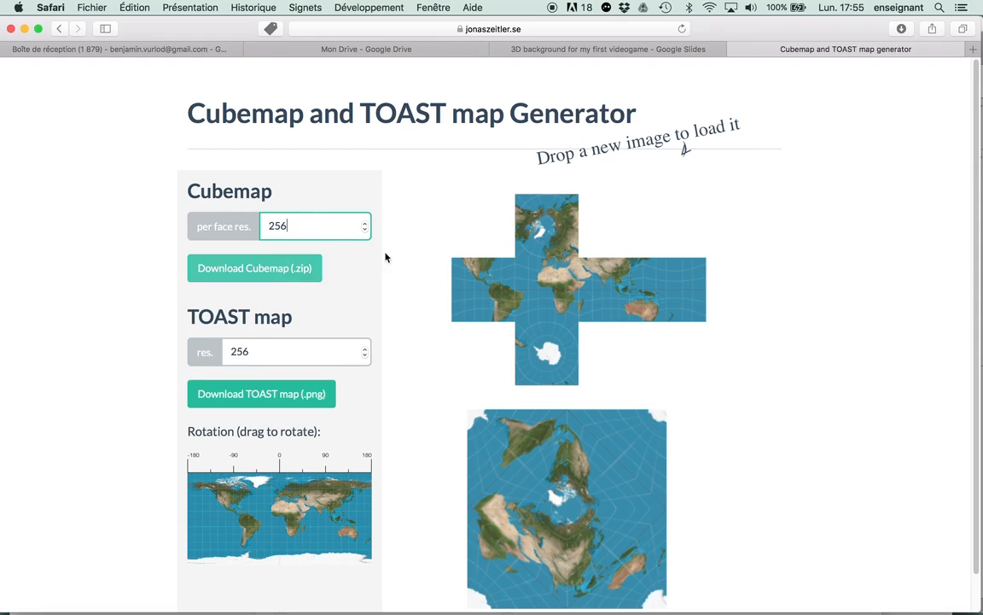
# - Return to Finder and look through the cubemap folder's face images, from nx.png to py.png
pyautogui.press('super+Tab')
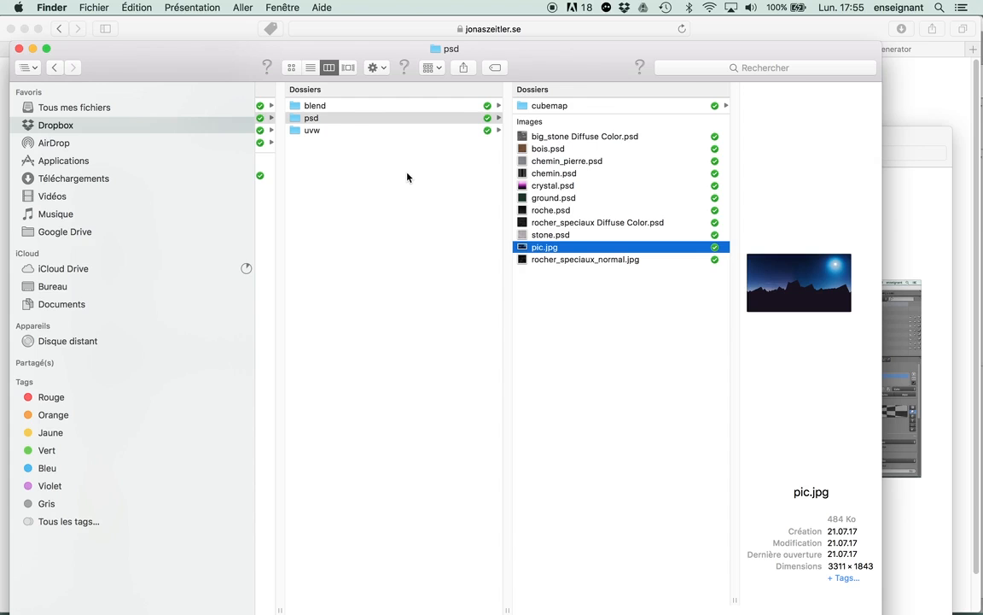
pyautogui.click(669, 105)
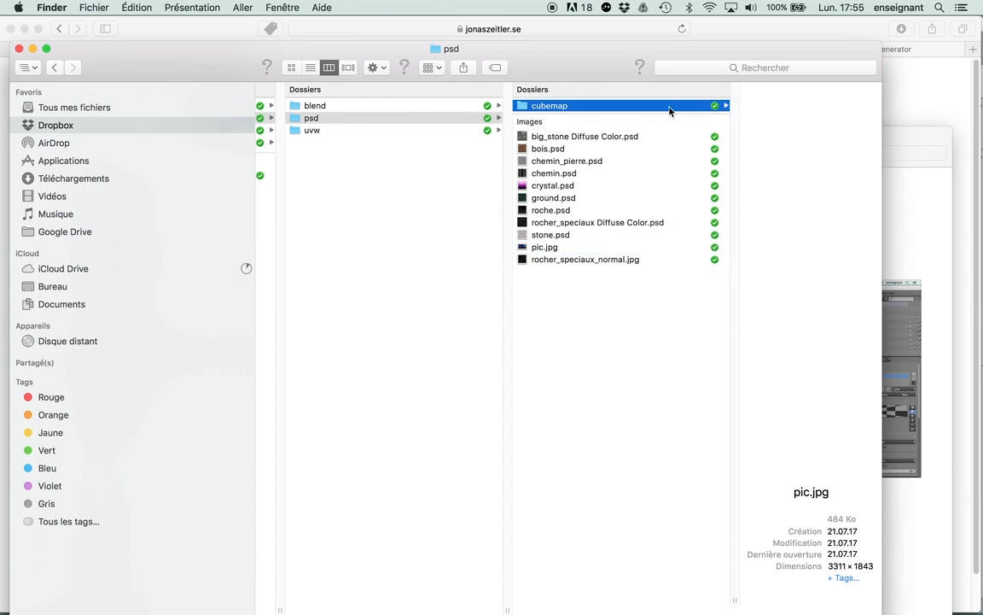
pyautogui.click(669, 104)
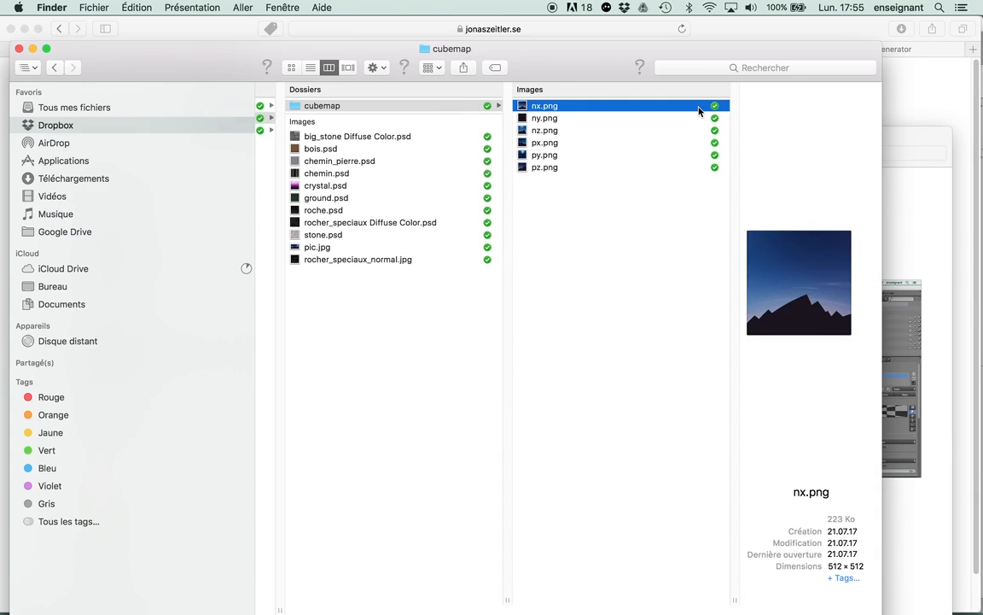
pyautogui.press('Down')
pyautogui.press('Down')
pyautogui.press('Down')
pyautogui.press('Down')
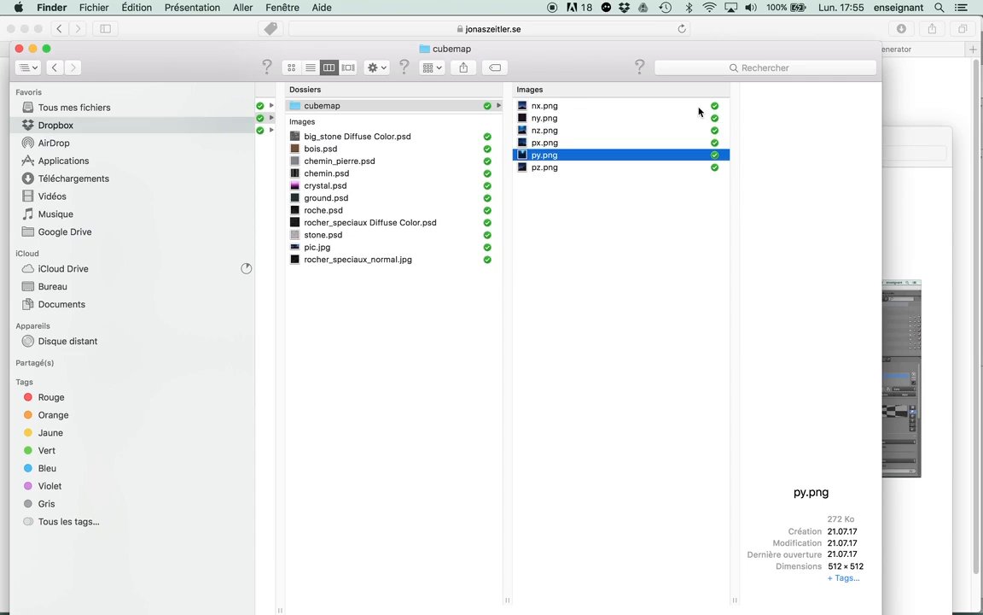
# - Switch back to Unity and assign the test_sky material from Assets/Materials as the scene's skybox material
pyautogui.press('super+Tab')
pyautogui.press('super+Tab')
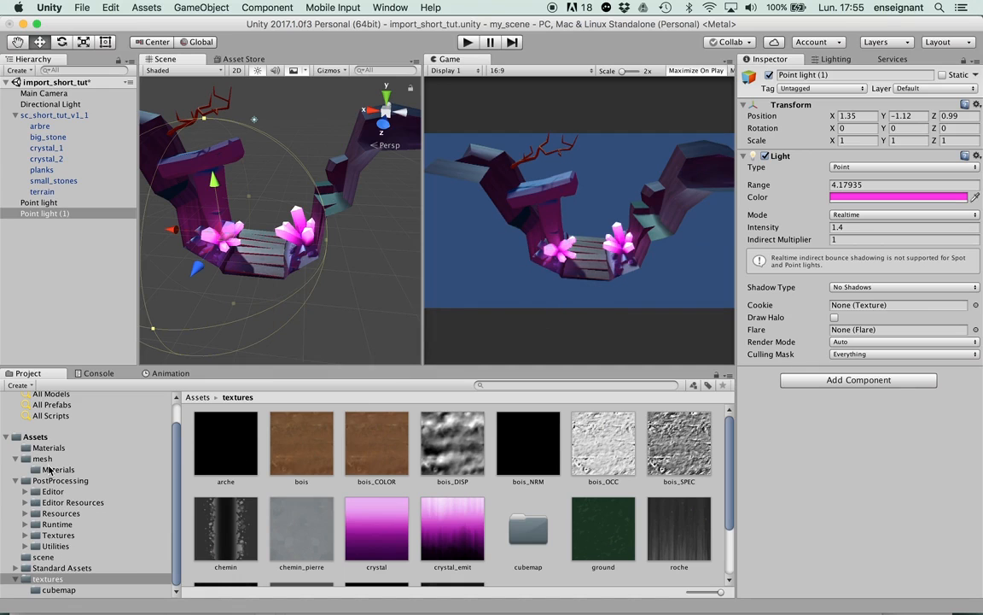
pyautogui.click(51, 469)
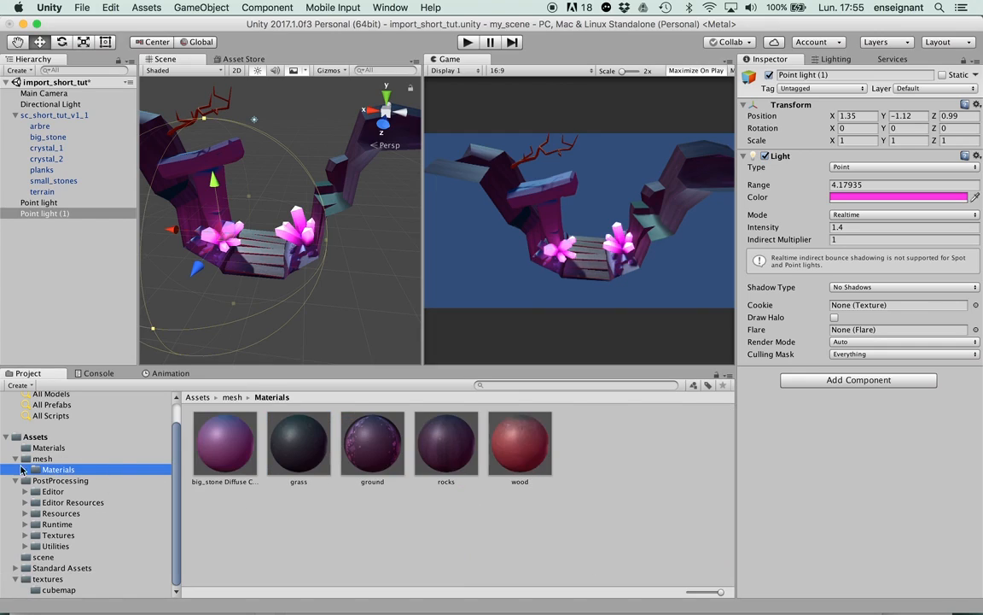
pyautogui.rightClick(386, 524)
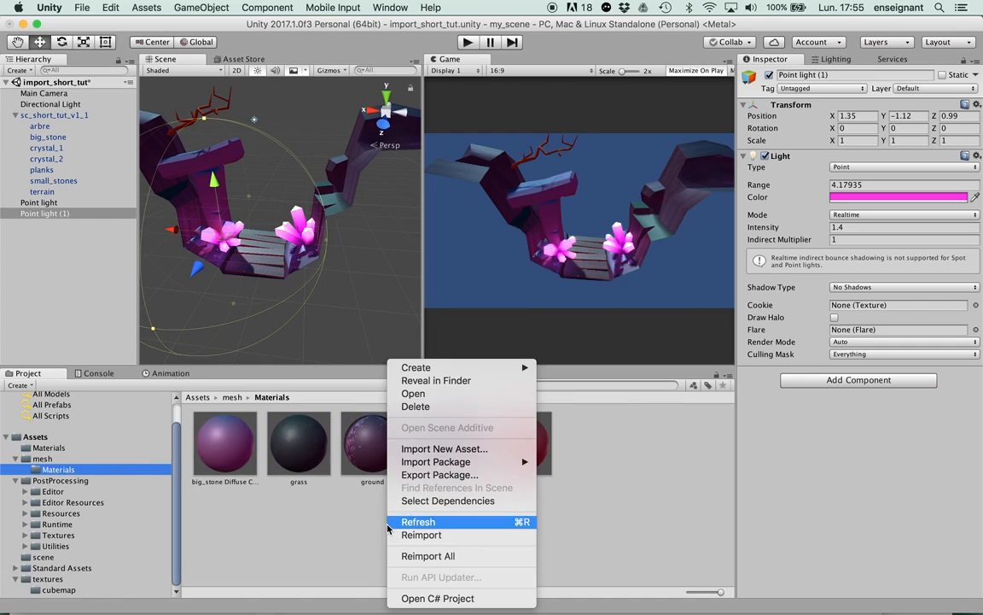
pyautogui.click(665, 515)
pyautogui.click(49, 449)
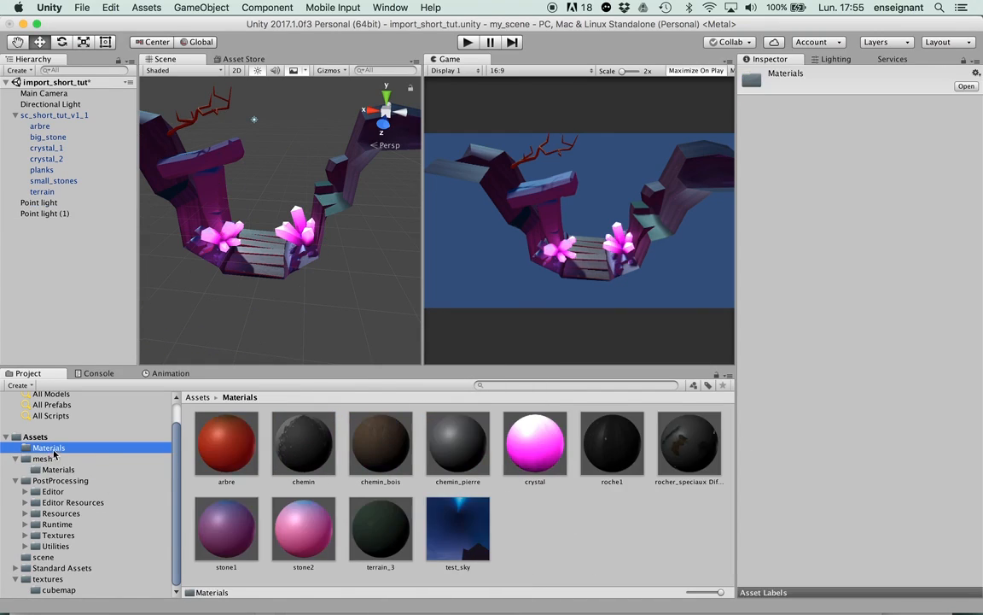
pyautogui.click(458, 527)
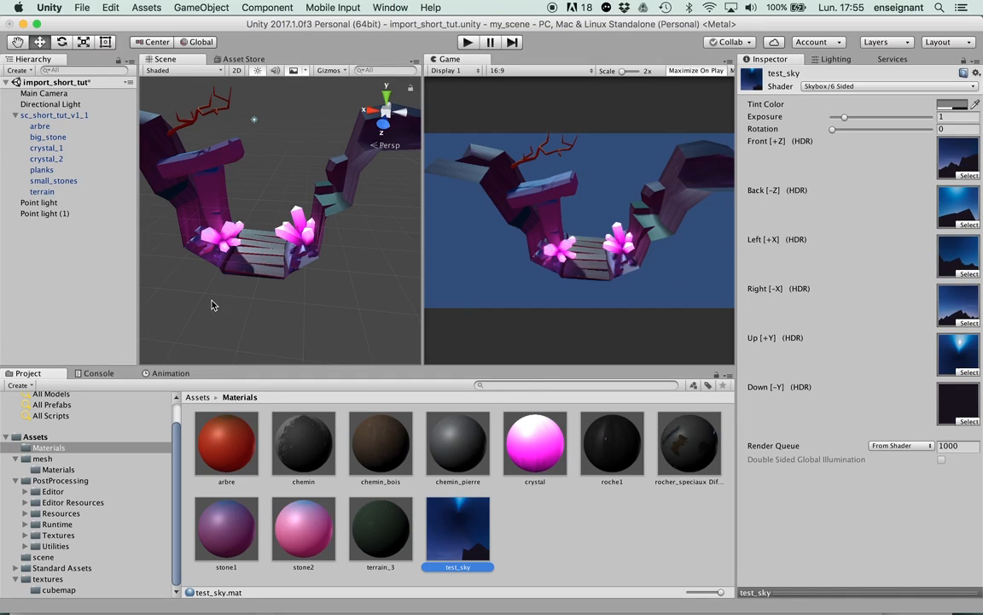
pyautogui.click(837, 60)
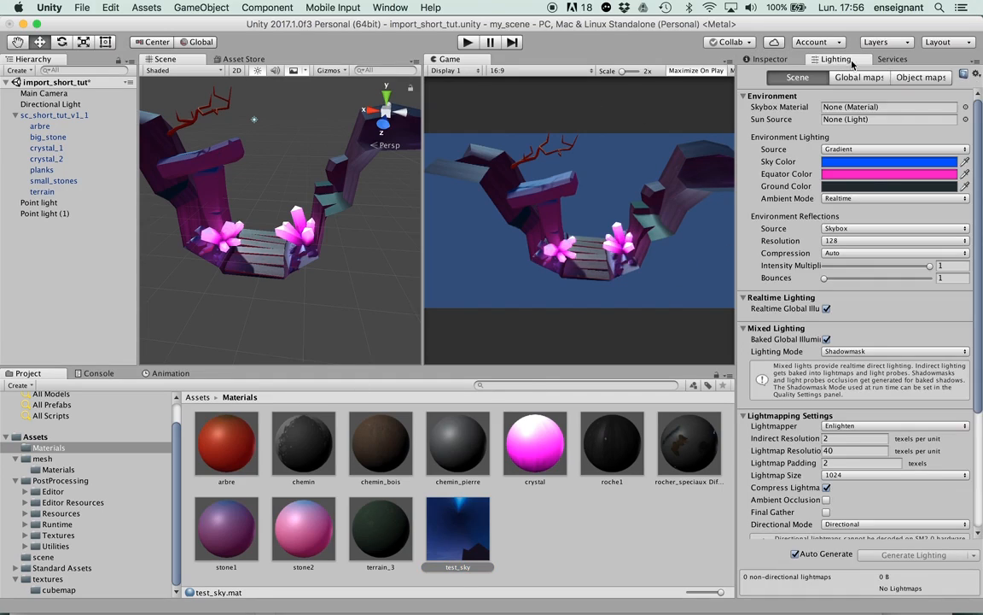
pyautogui.moveTo(455, 512); pyautogui.dragTo(889, 109)
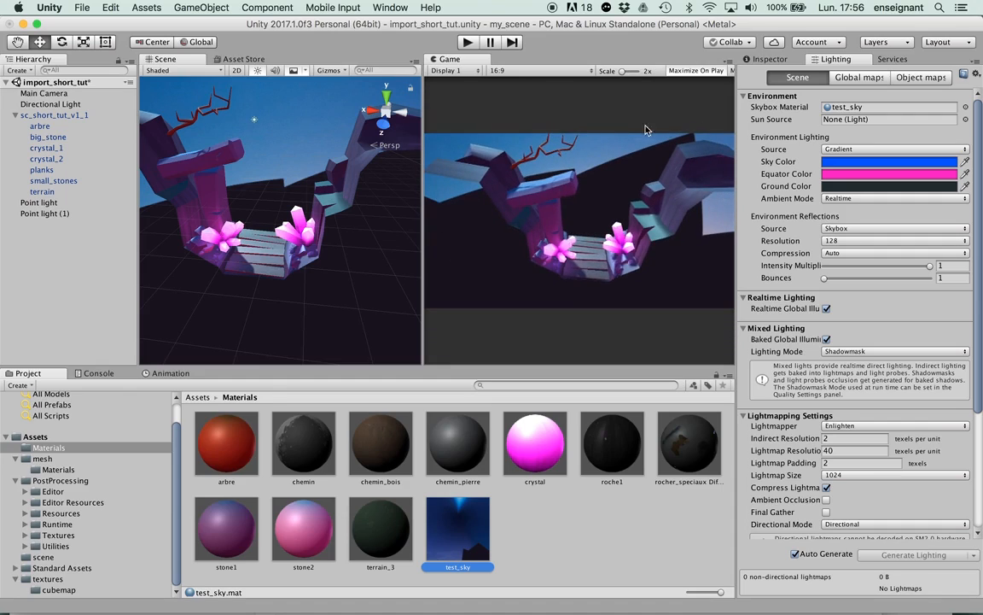
# - Select the terrain mesh near the tree-side crystal and show its material properties in the Inspector
pyautogui.click(217, 161)
pyautogui.click(314, 146)
pyautogui.keyDown('alt'); pyautogui.moveTo(300, 184); pyautogui.dragTo(358, 184); pyautogui.keyUp('alt')
pyautogui.scroll(4, 364, 262)
pyautogui.scroll(5, 359, 184)
pyautogui.scroll(-1, 359, 184)
pyautogui.click(396, 167)
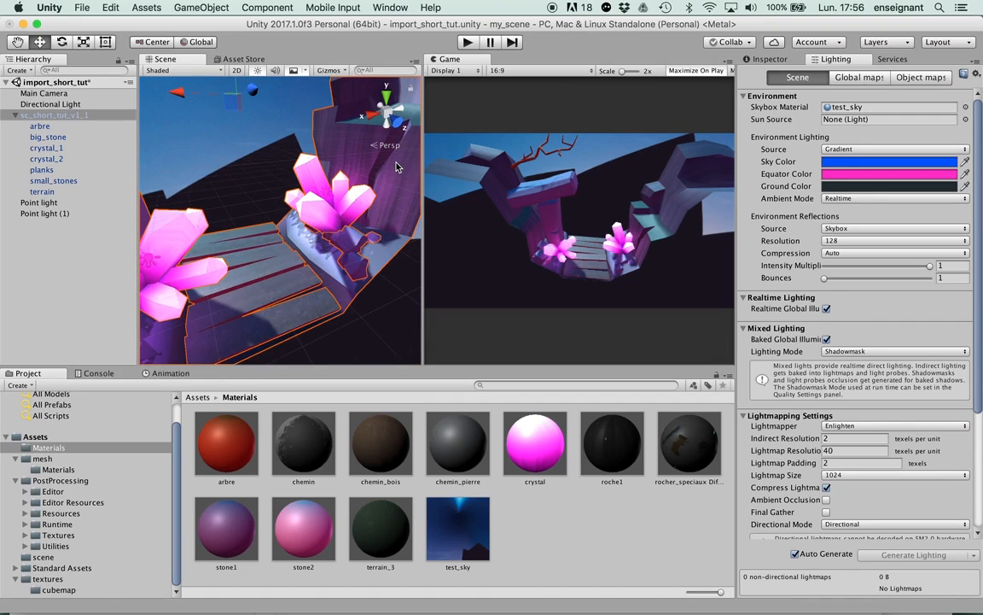
pyautogui.click(397, 168)
pyautogui.keyDown('alt'); pyautogui.moveTo(365, 196); pyautogui.dragTo(318, 222); pyautogui.keyUp('alt')
pyautogui.click(341, 219)
pyautogui.click(342, 220)
pyautogui.click(341, 219)
pyautogui.click(289, 194)
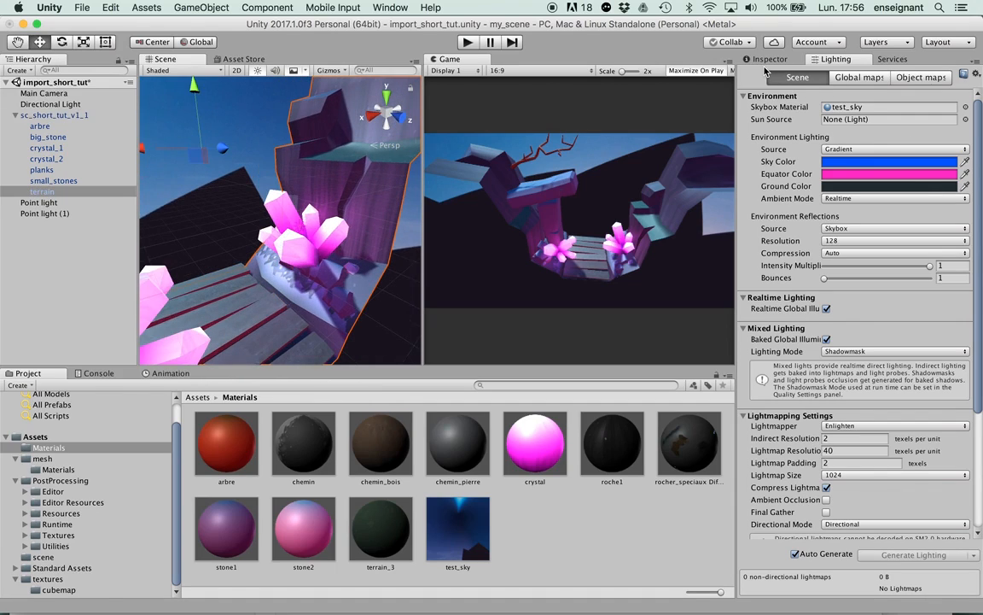
pyautogui.click(768, 61)
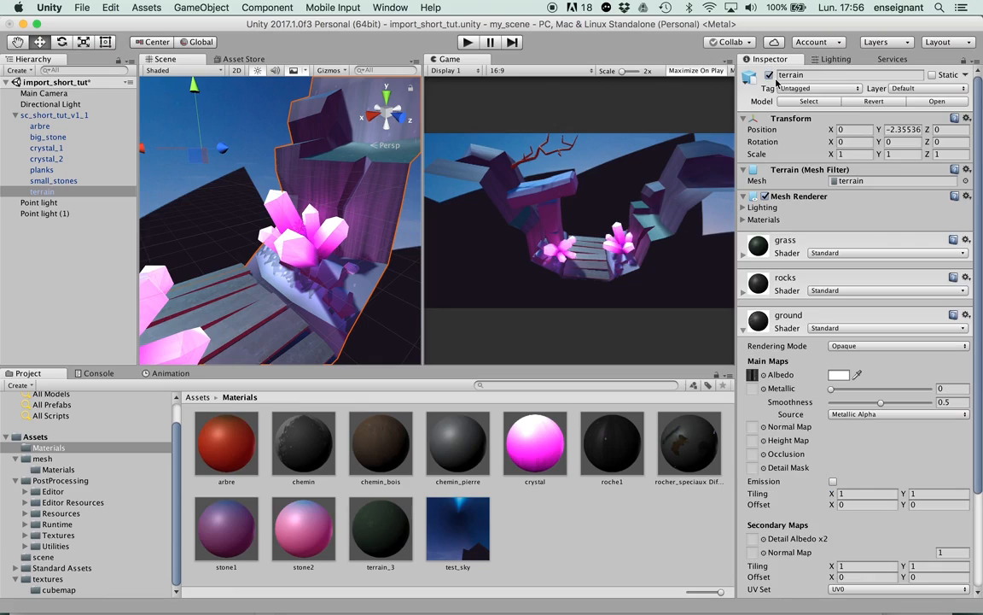
# - Collapse the PostProcessing folder and find the roche_spec texture in the project's textures folder
pyautogui.click(58, 536)
pyautogui.click(14, 480)
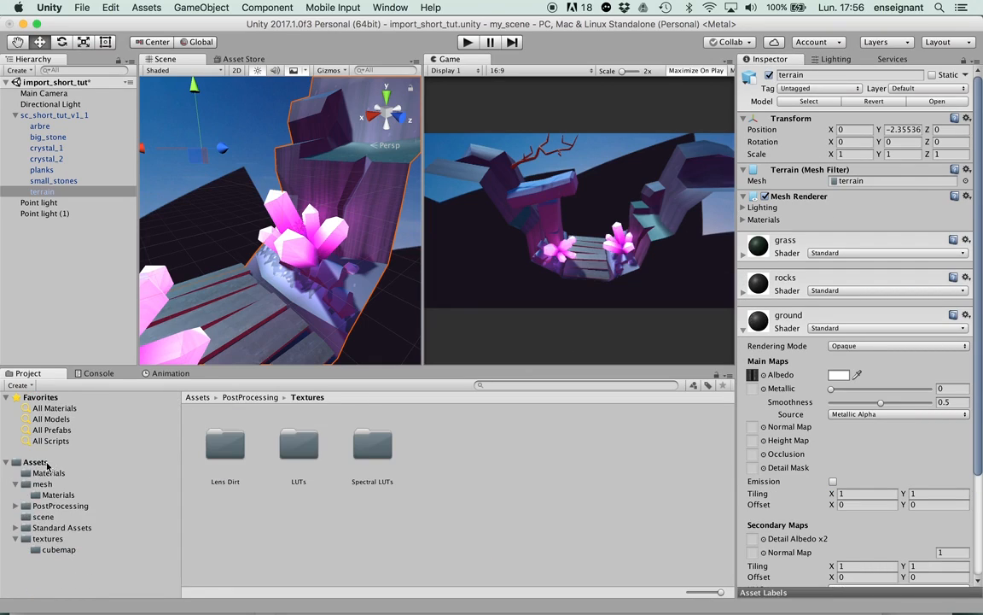
pyautogui.click(52, 473)
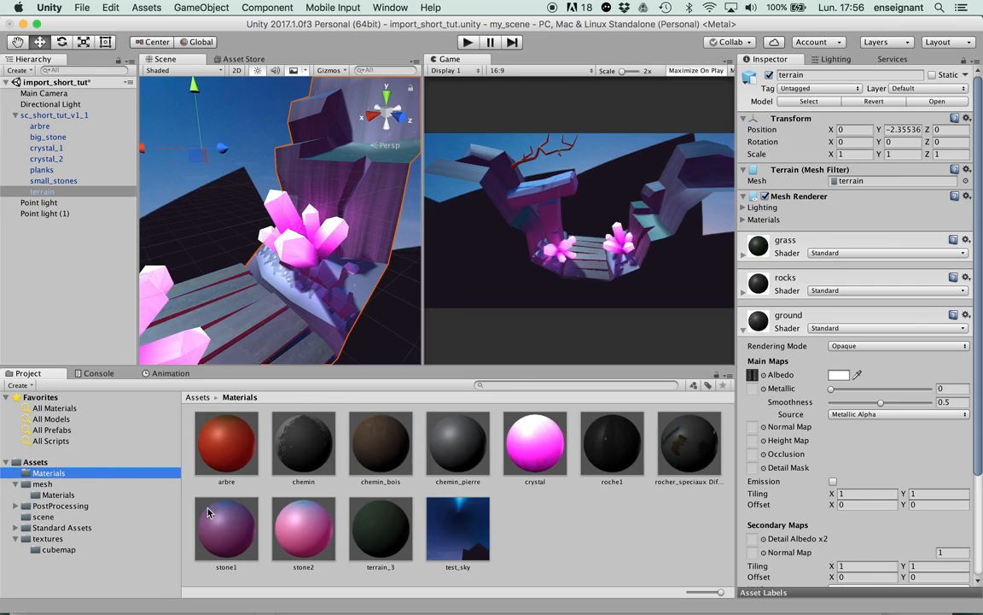
pyautogui.click(59, 495)
pyautogui.click(41, 484)
pyautogui.click(47, 538)
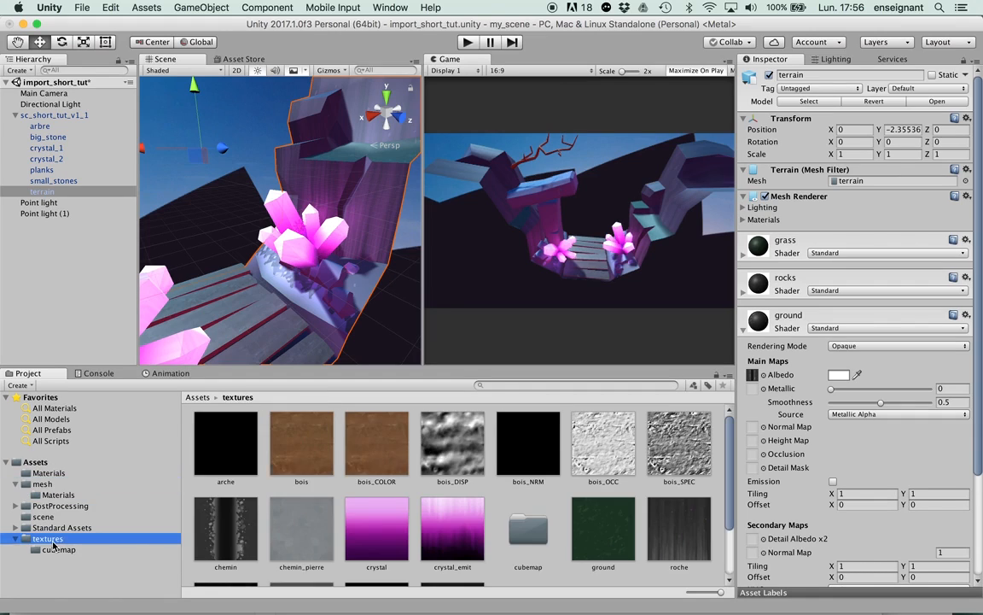
pyautogui.scroll(2, 453, 464)
pyautogui.scroll(-2, 450, 461)
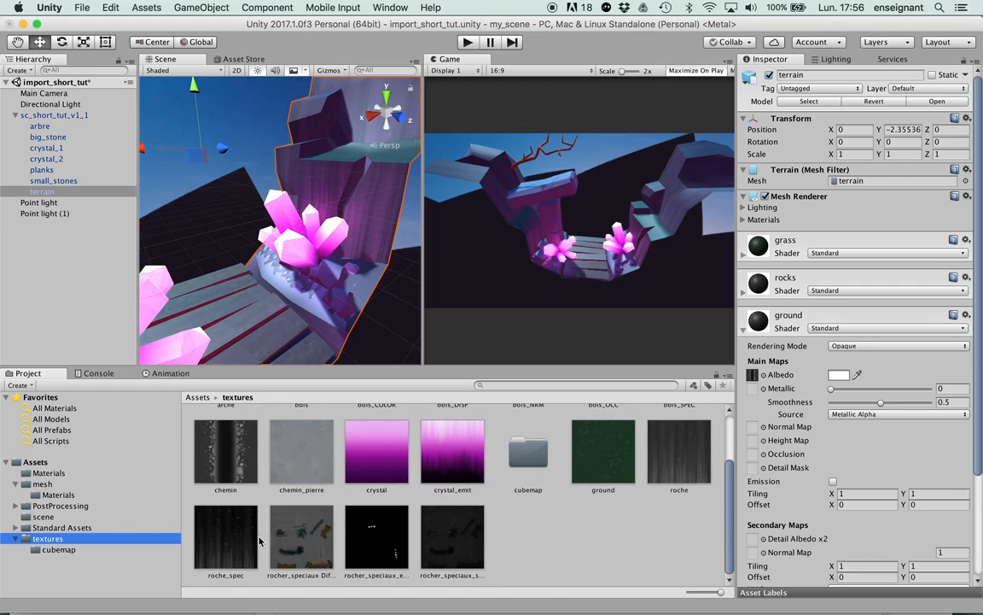
pyautogui.click(215, 536)
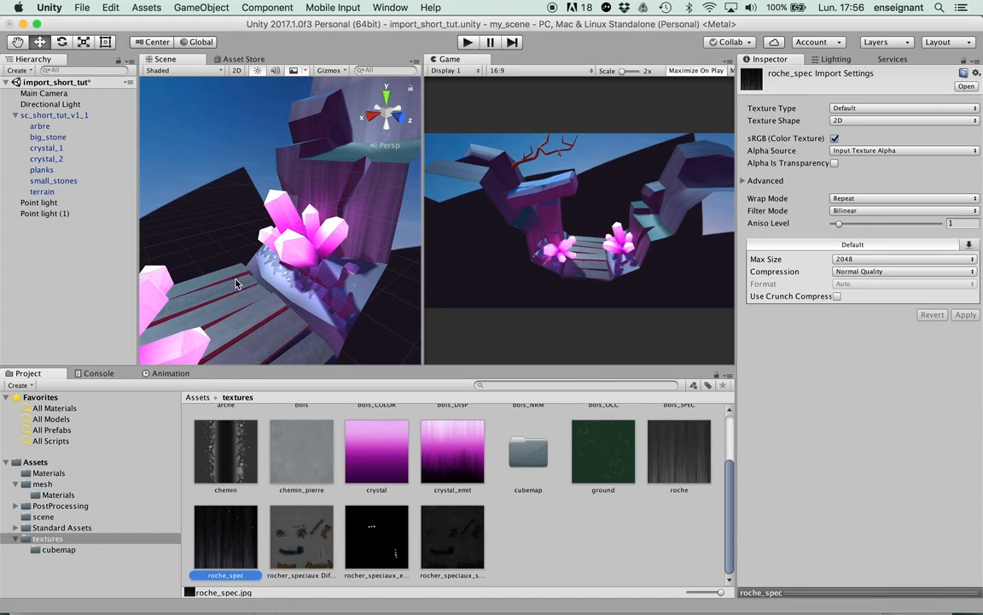
# - Reselect the terrain and change its rocks material's shader to Standard (Specular setup)
pyautogui.click(376, 220)
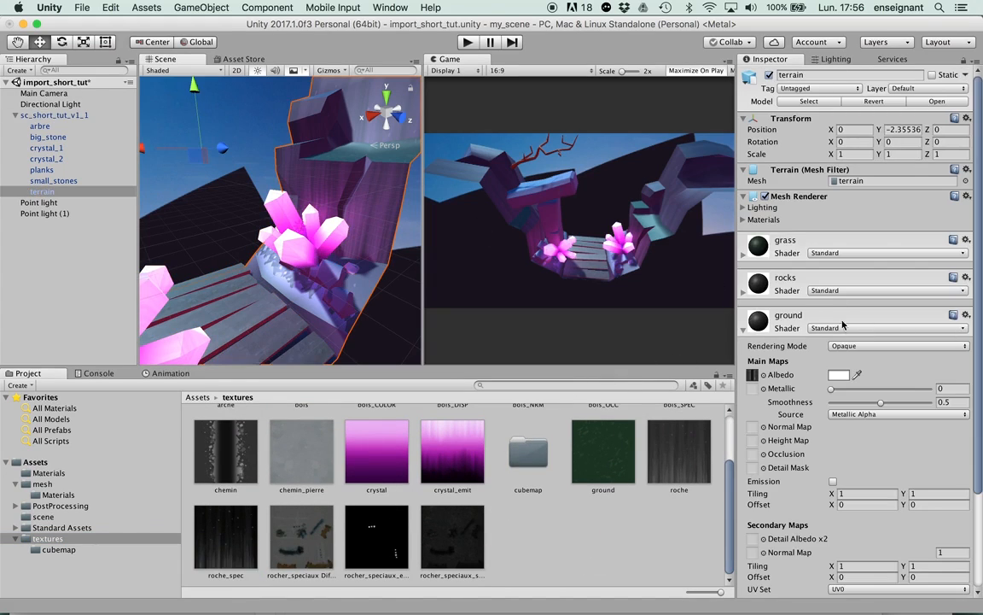
pyautogui.click(754, 292)
pyautogui.click(853, 290)
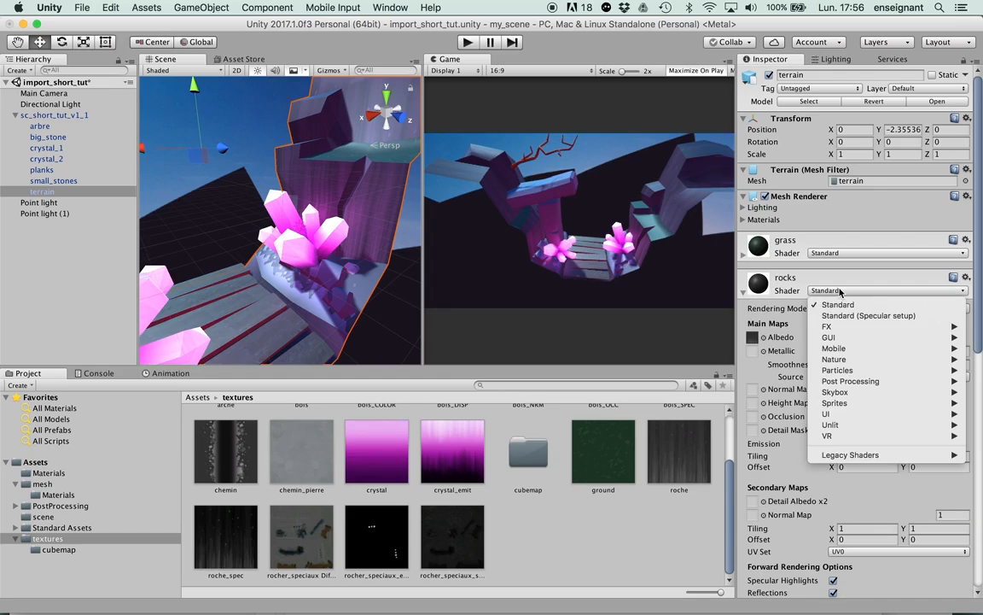
pyautogui.click(849, 301)
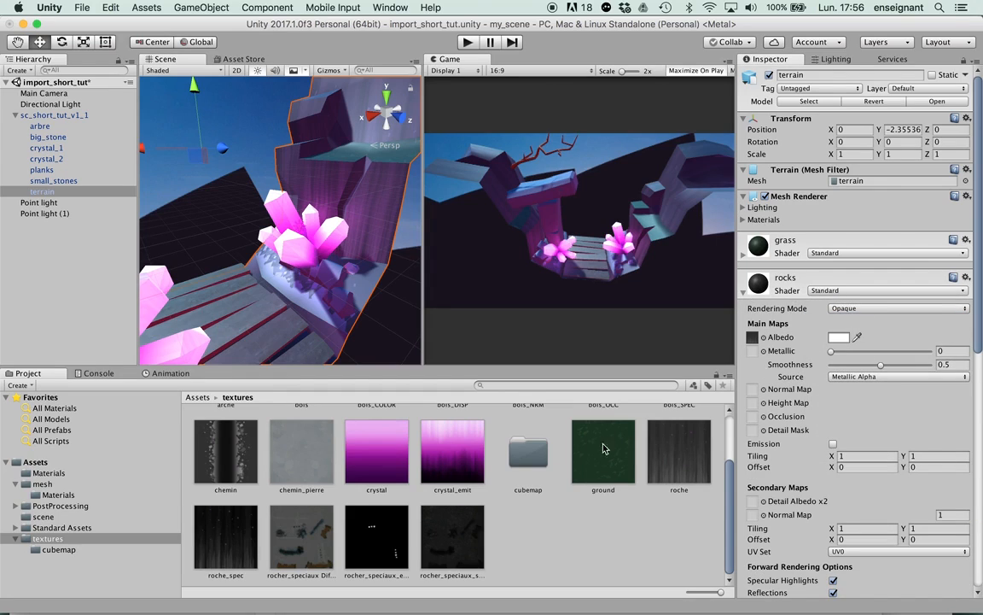
# - Assign the roche_spec texture as the rocks material's specular map and set its smoothness to about 0.579
pyautogui.moveTo(226, 538); pyautogui.dragTo(753, 359)
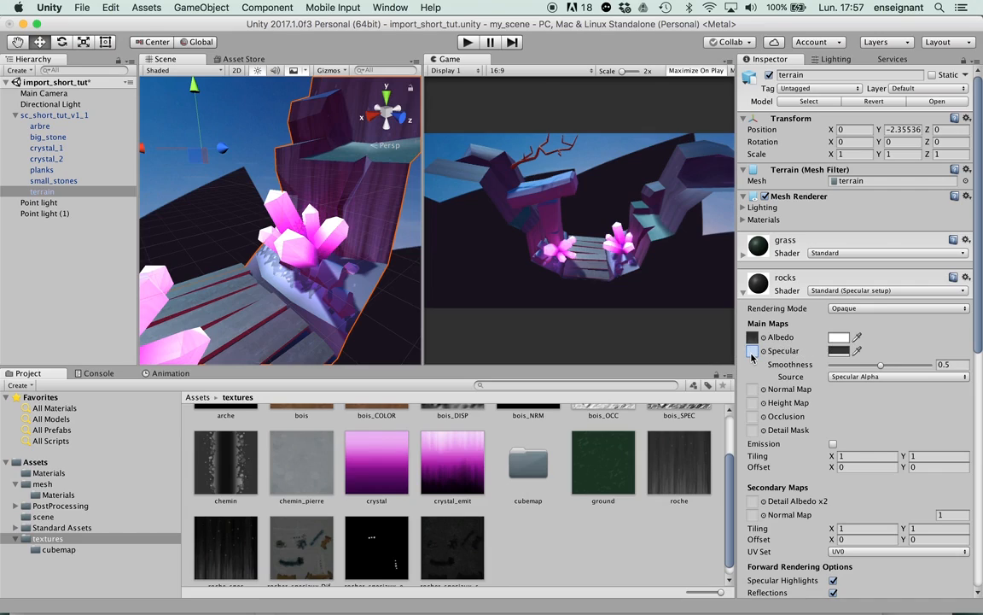
pyautogui.moveTo(899, 368)
pyautogui.mouseDown()
pyautogui.moveTo(871, 369)
pyautogui.moveTo(891, 373)
pyautogui.mouseUp()
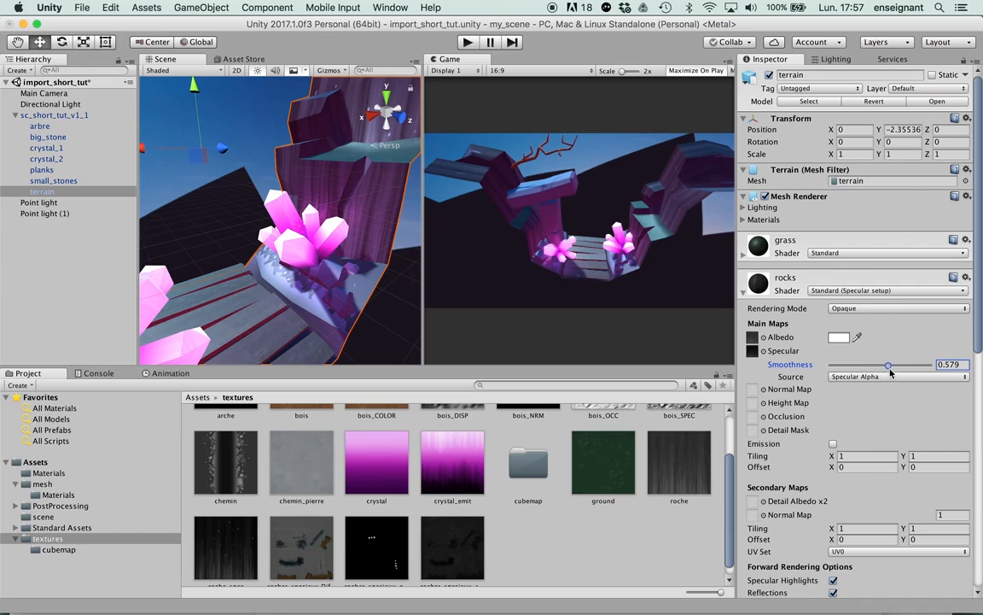
# - Try a smoothness of 0.5 on the rocks material and raise it to about 0.631 while checking the cliff's reflections
pyautogui.click(963, 364)
pyautogui.write('0.5')
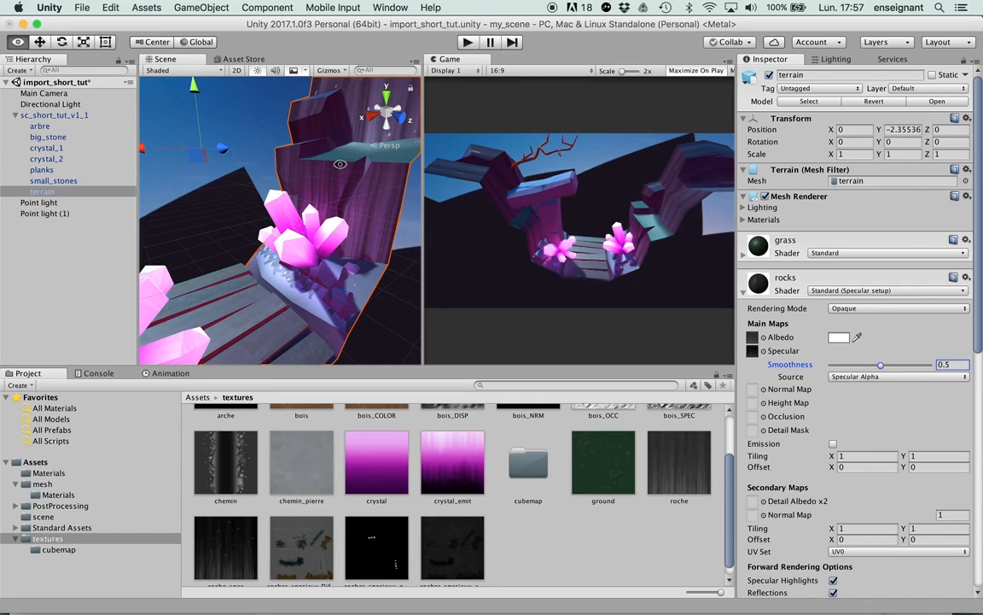
pyautogui.keyDown('alt'); pyautogui.moveTo(306, 147); pyautogui.dragTo(341, 222); pyautogui.keyUp('alt')
pyautogui.moveTo(880, 365)
pyautogui.mouseDown()
pyautogui.moveTo(833, 373)
pyautogui.moveTo(916, 362)
pyautogui.moveTo(893, 365)
pyautogui.mouseUp()
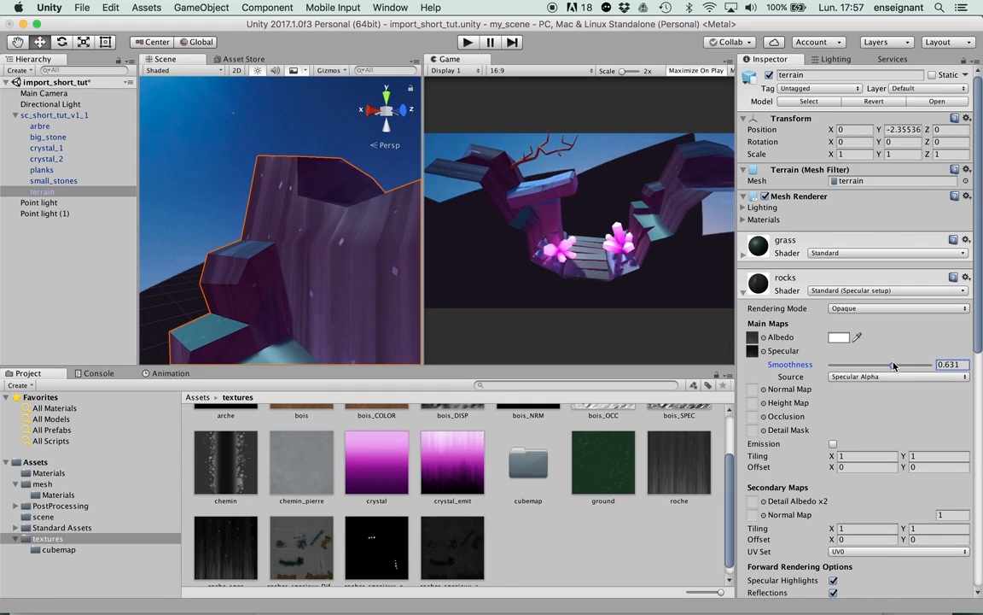
pyautogui.keyDown('alt'); pyautogui.moveTo(353, 234); pyautogui.dragTo(351, 165); pyautogui.keyUp('alt')
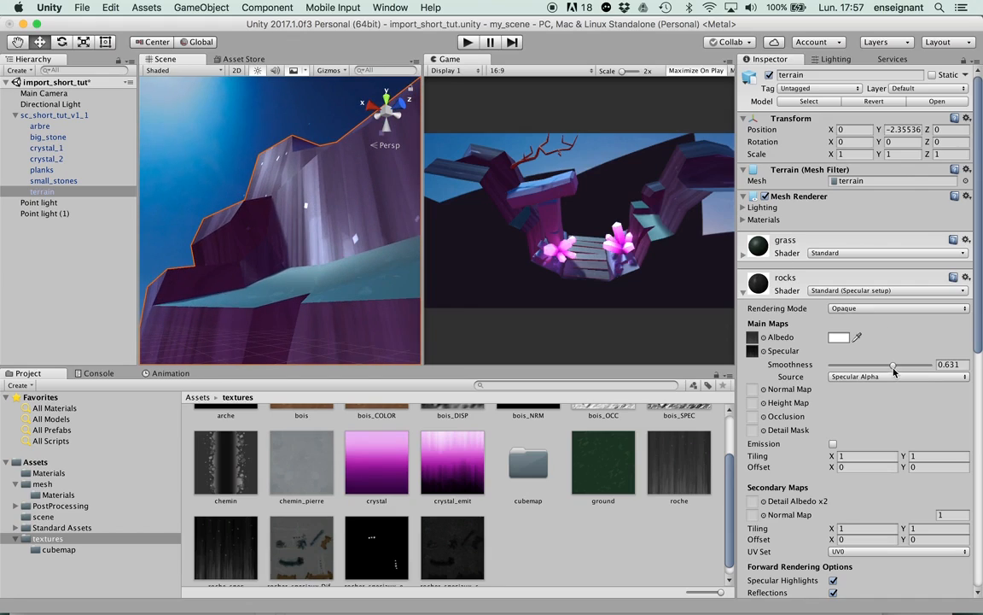
# - Clear the rocks material's specular map to compare the look, and reassign roche_spec to it
pyautogui.click(764, 351)
pyautogui.scroll(10, 128, 80)
pyautogui.scroll(10, 124, 94)
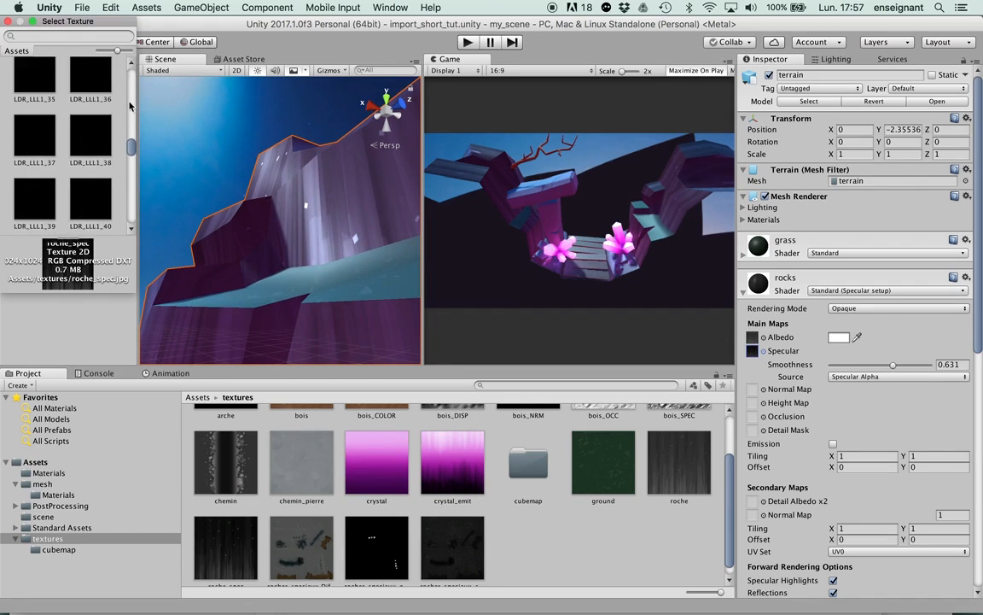
pyautogui.click(48, 105)
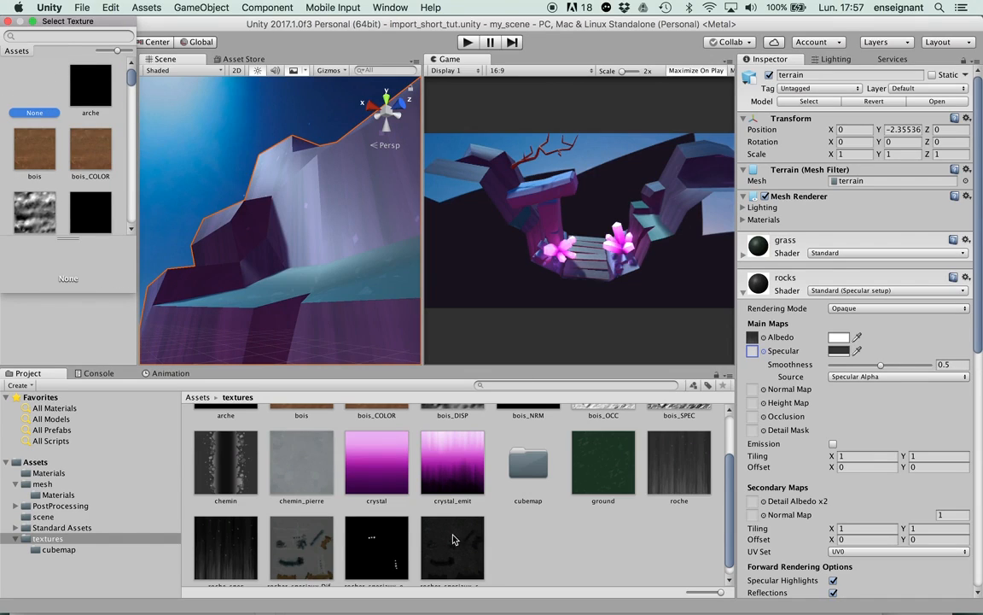
pyautogui.press('Escape')
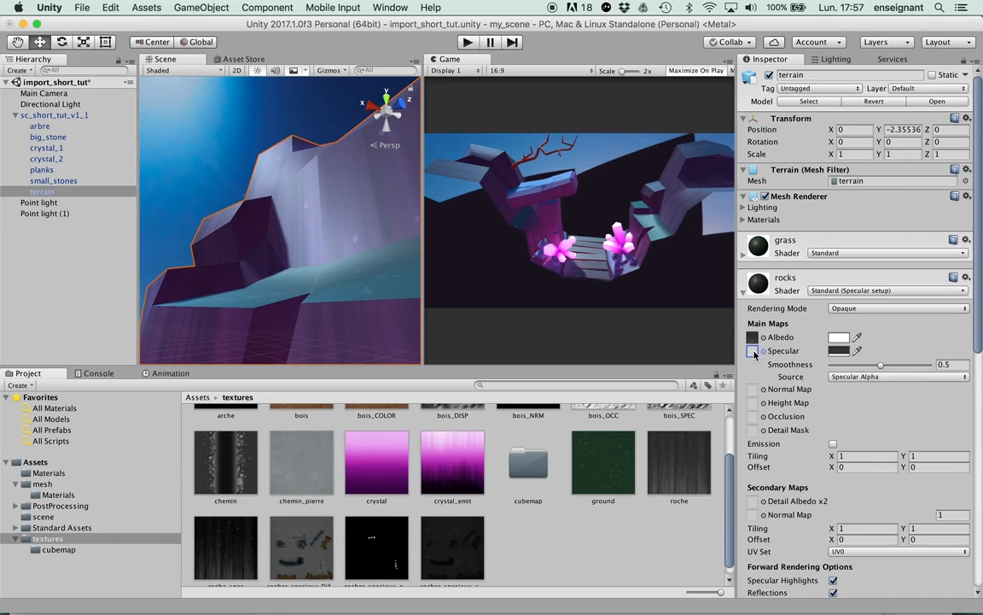
pyautogui.moveTo(240, 551); pyautogui.dragTo(753, 353)
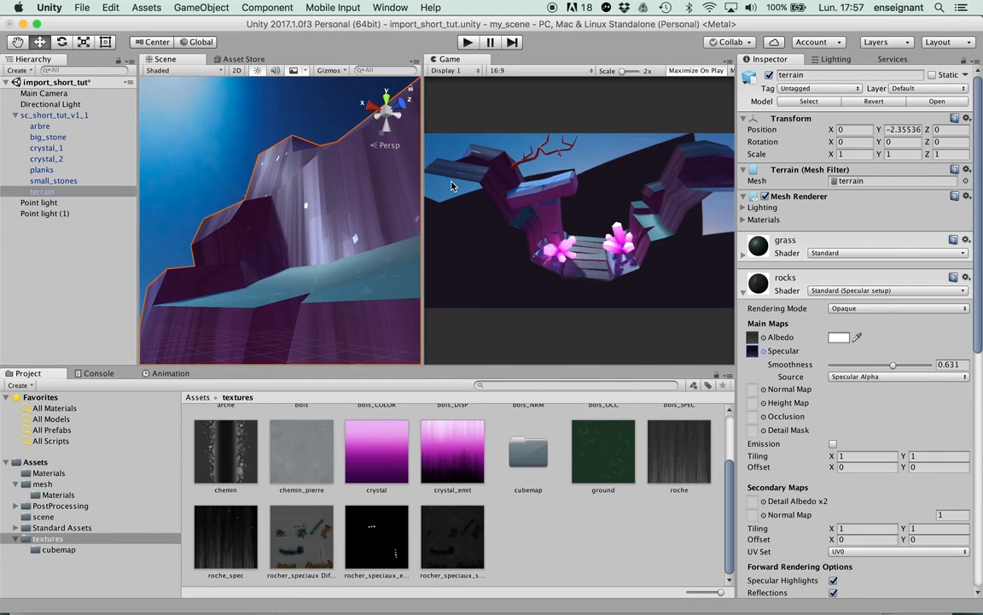
# - Switch to Safari, view the presentation's documentation slide with texture and cubemap resource links, and return to Unity
pyautogui.press('super+Tab')
pyautogui.press('super+Tab')
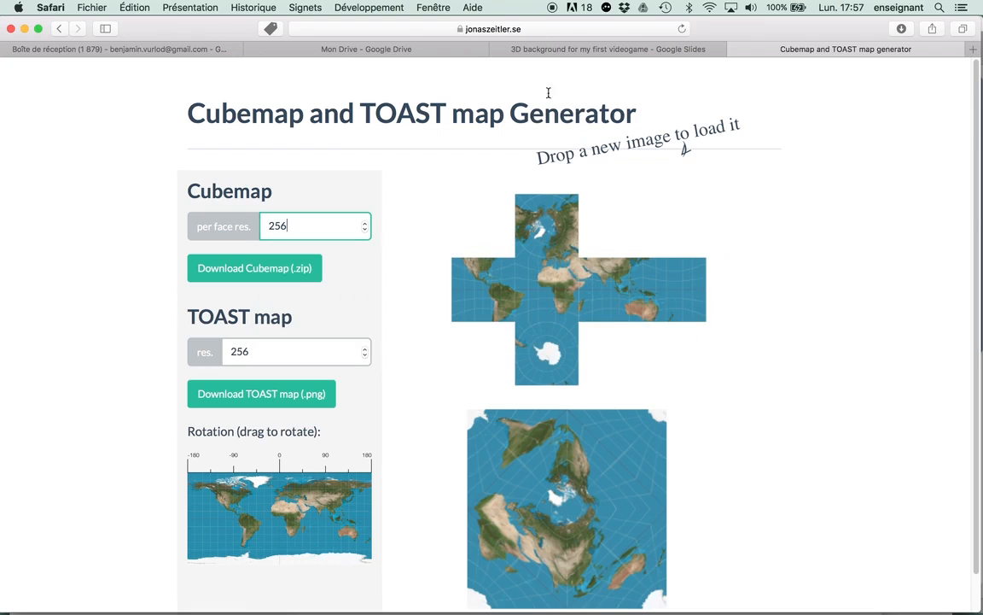
pyautogui.click(572, 51)
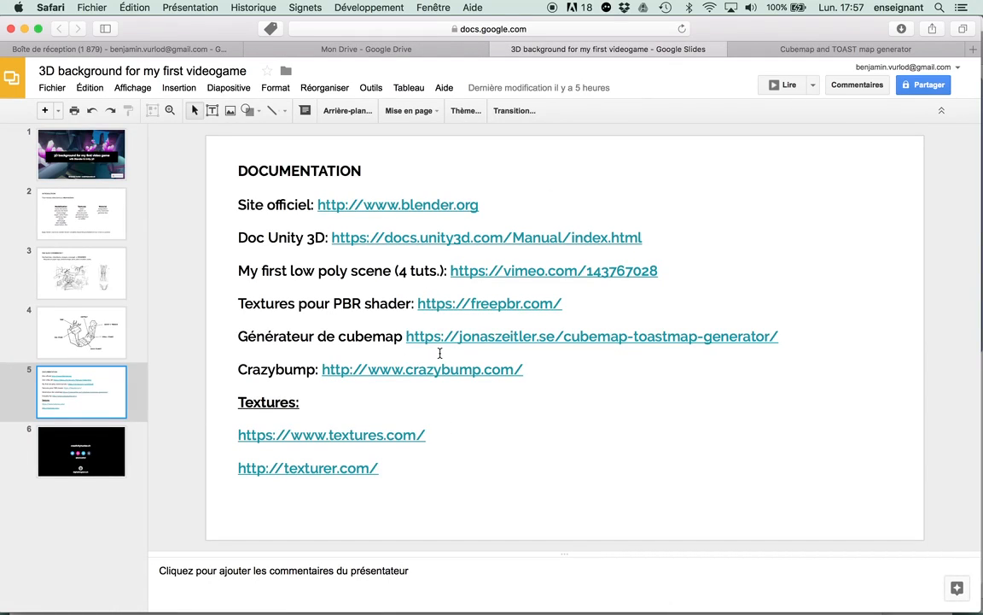
pyautogui.click(806, 48)
pyautogui.press('super+Tab')
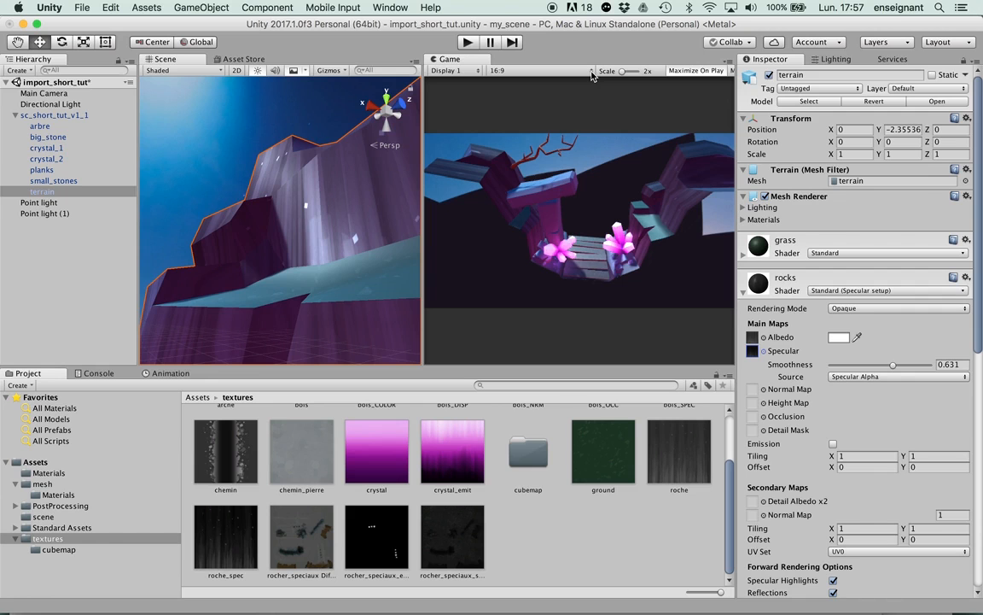
# - Switch to Finder and open roche.psd from the psd folder in Photoshop
pyautogui.press('super+Tab')
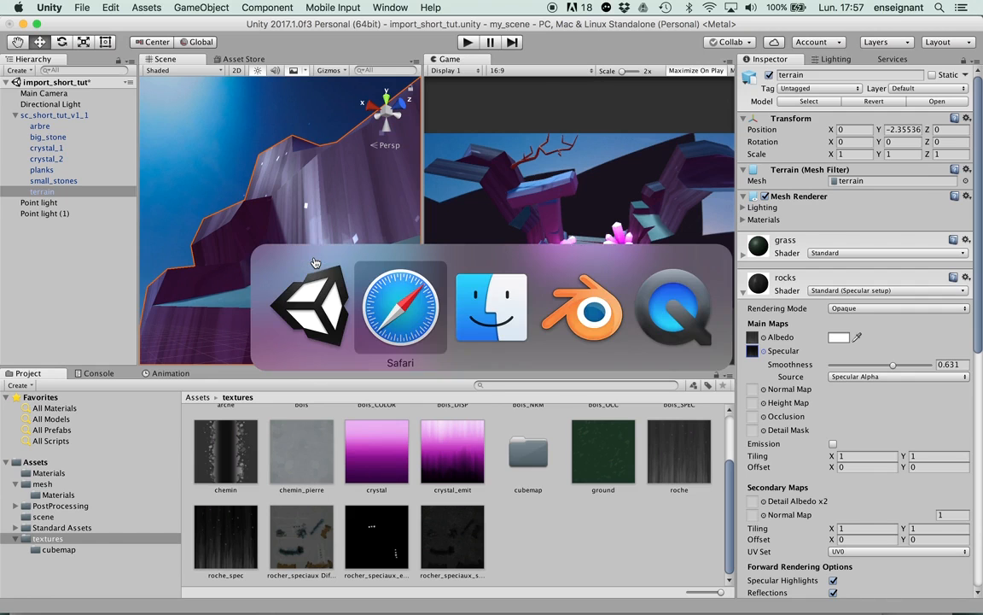
pyautogui.press('super+Tab')
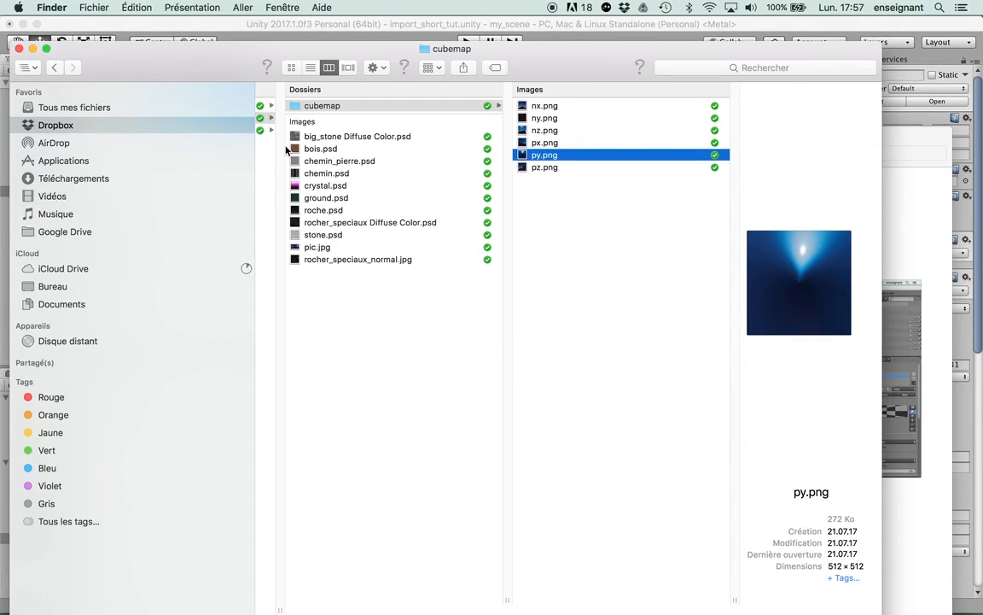
pyautogui.press('Left')
pyautogui.press('Left')
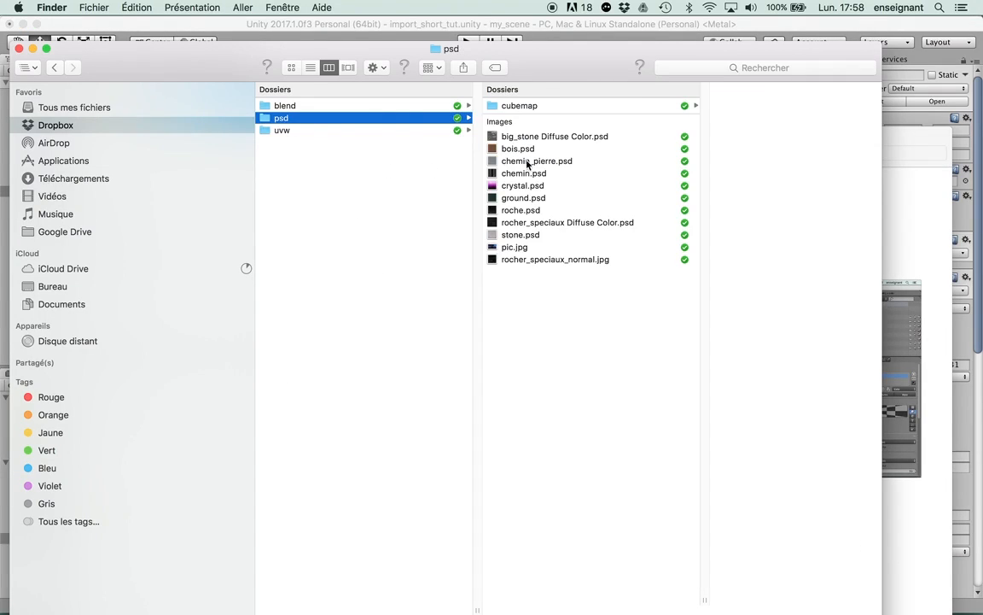
pyautogui.click(523, 198)
pyautogui.click(551, 211)
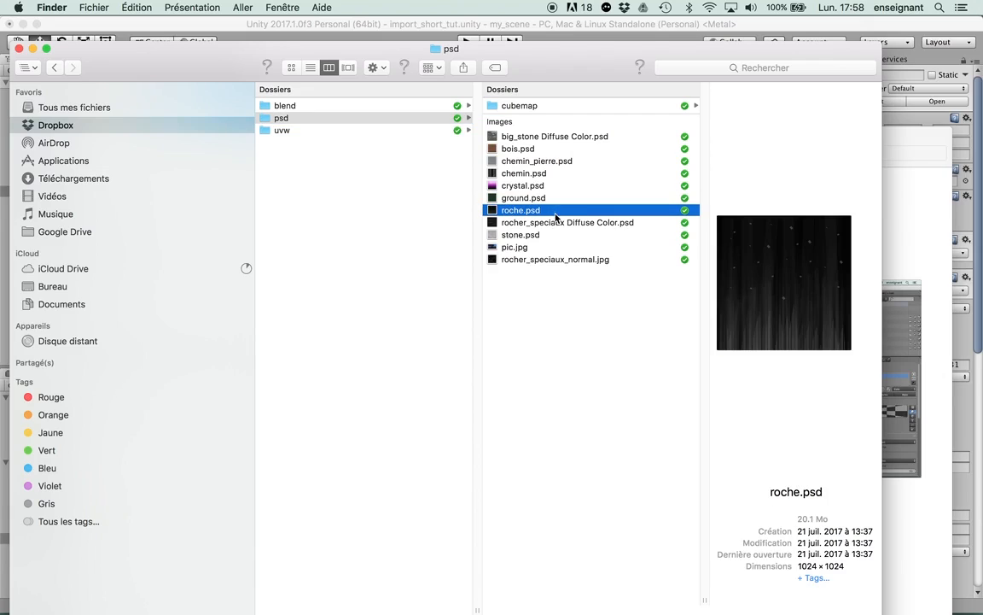
pyautogui.doubleClick(499, 211)
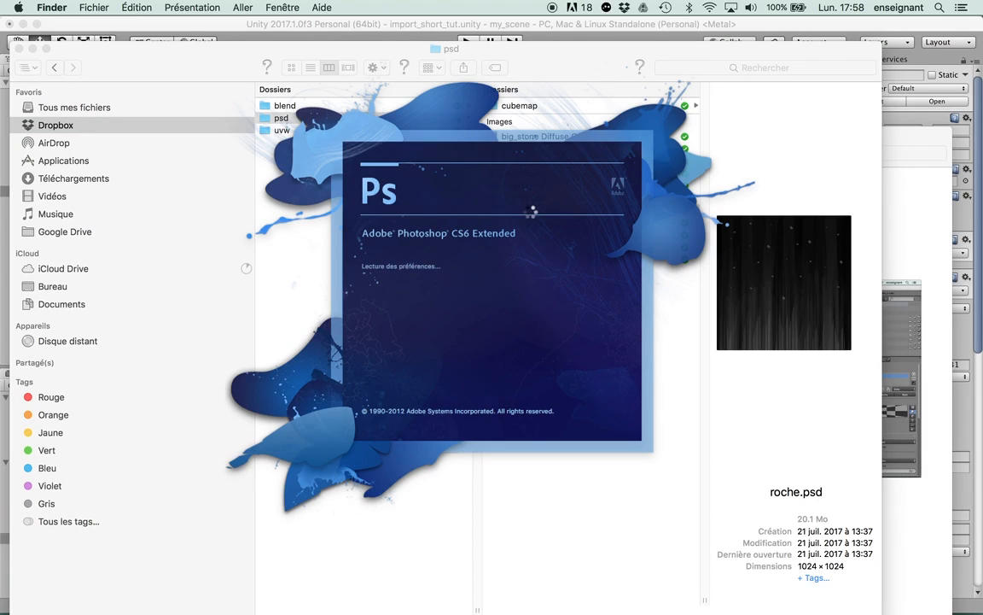
# - Bring Photoshop to the front and change the area around the roche.psd canvas from black to dark grey
pyautogui.press('super+Tab')
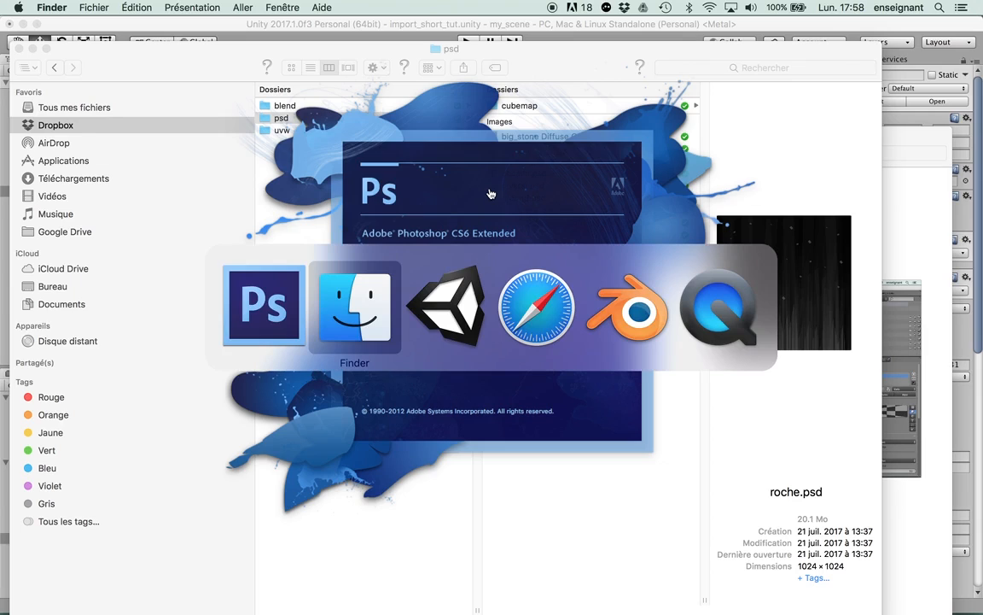
pyautogui.press('super+Tab')
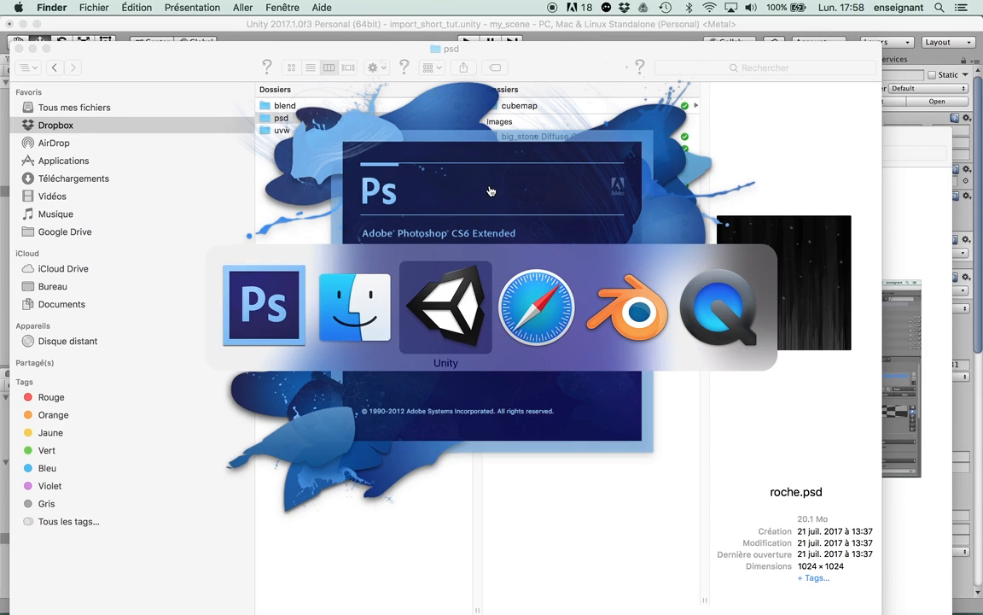
pyautogui.press('super+Tab')
pyautogui.press('super+Tab')
pyautogui.press('super+Tab')
pyautogui.press('super+Tab')
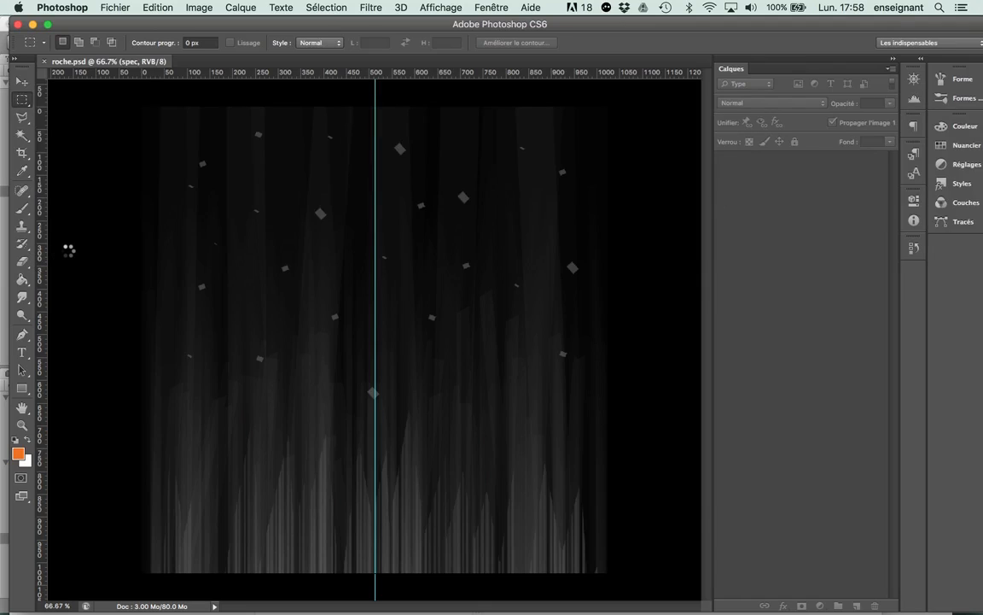
pyautogui.click(97, 206)
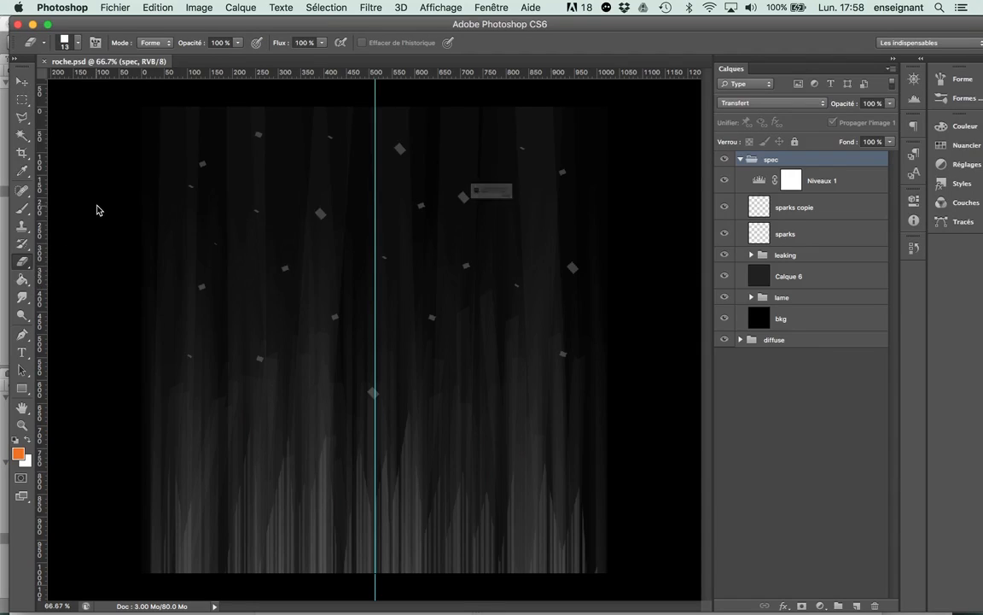
pyautogui.press('Return')
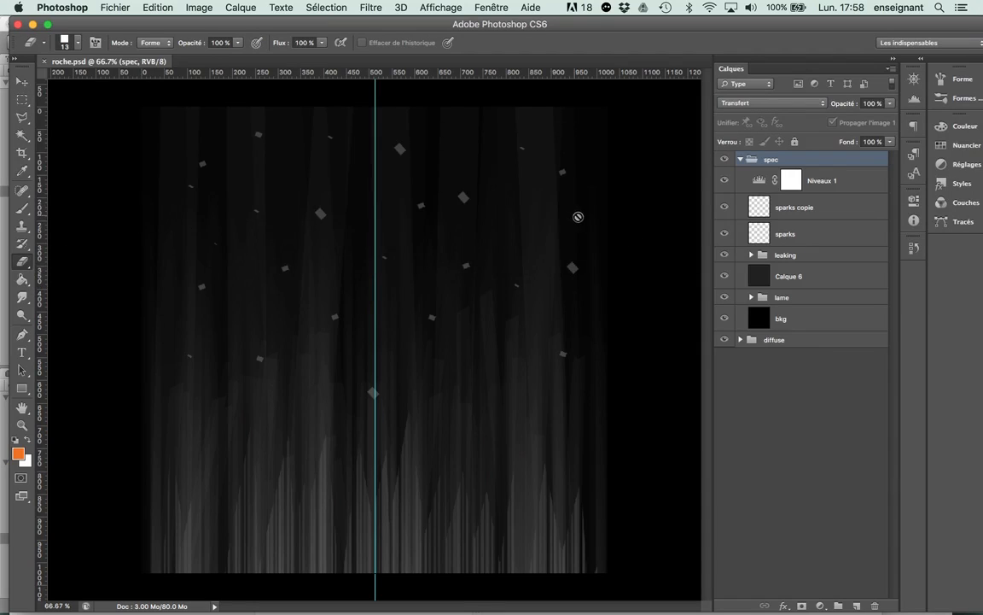
pyautogui.rightClick(92, 219)
pyautogui.click(128, 248)
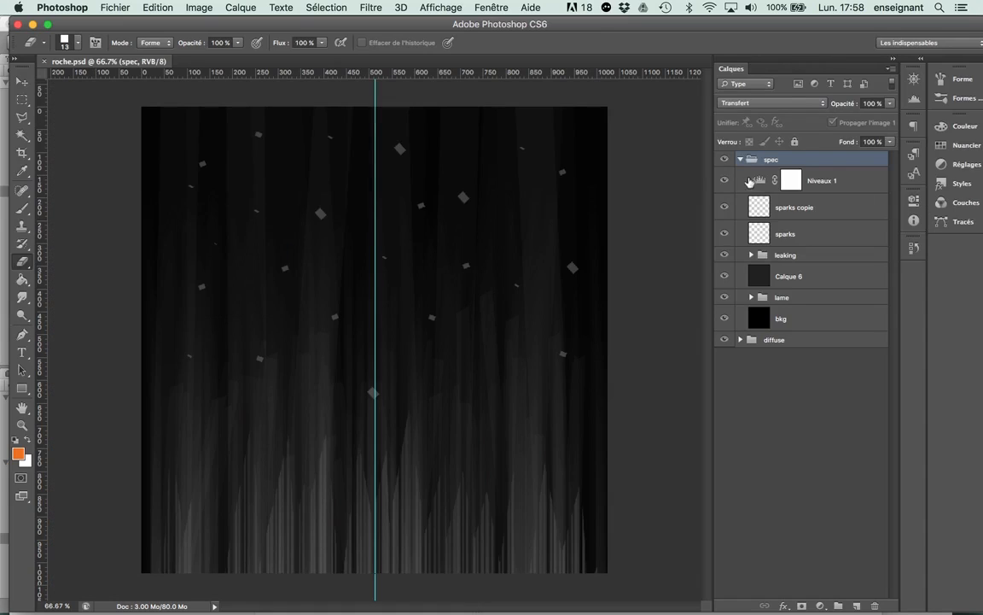
# - Compare the texture with the spec group and its Niveaux 1 adjustment layer hidden and shown, and collapse the group
pyautogui.click(740, 159)
pyautogui.click(725, 160)
pyautogui.click(725, 160)
pyautogui.click(741, 159)
pyautogui.click(724, 181)
pyautogui.click(724, 181)
pyautogui.click(740, 158)
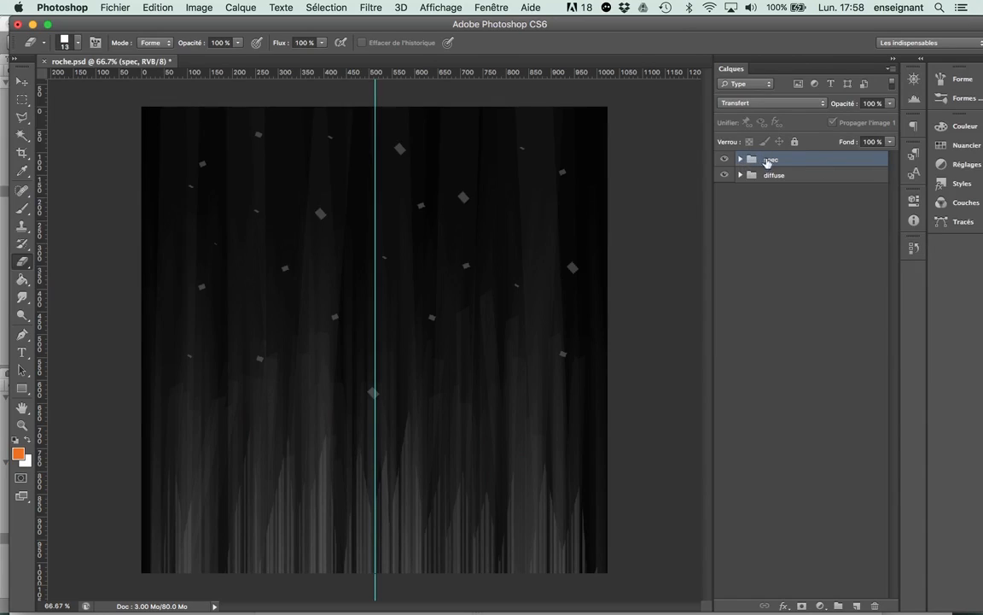
# - Duplicate the spec group, merge the copy into a single layer and invert its tones
pyautogui.press('super+j')
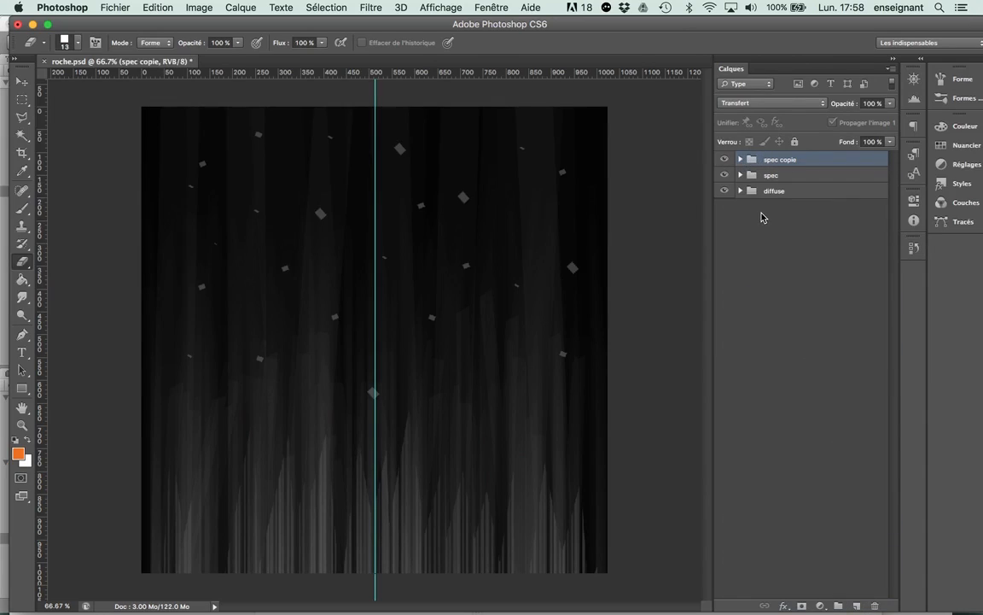
pyautogui.press('super+e')
pyautogui.press('super+i')
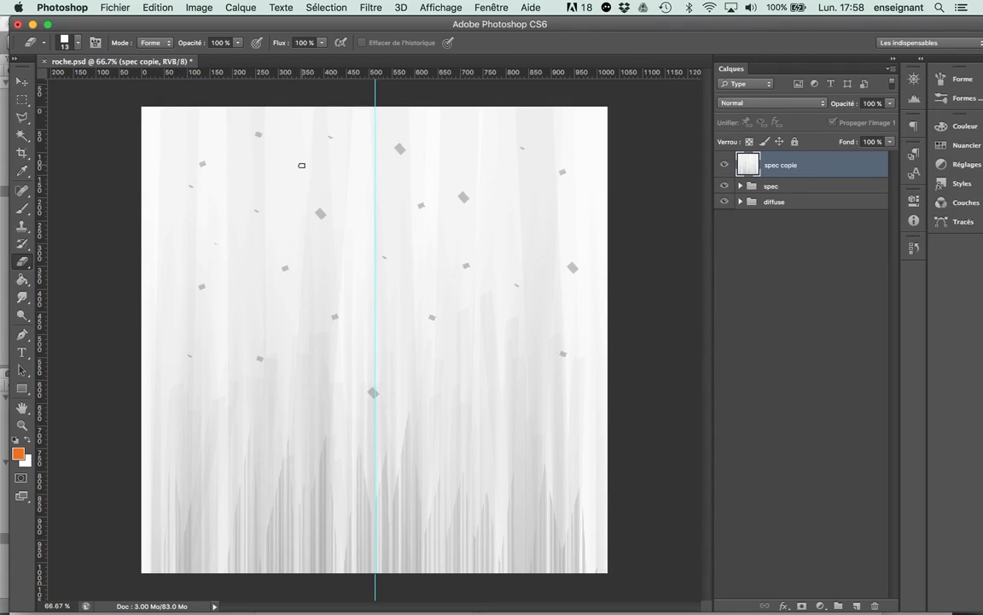
# - Quit Photoshop without saving the changes to roche.psd and return to Unity
pyautogui.click(22, 80)
pyautogui.click(18, 25)
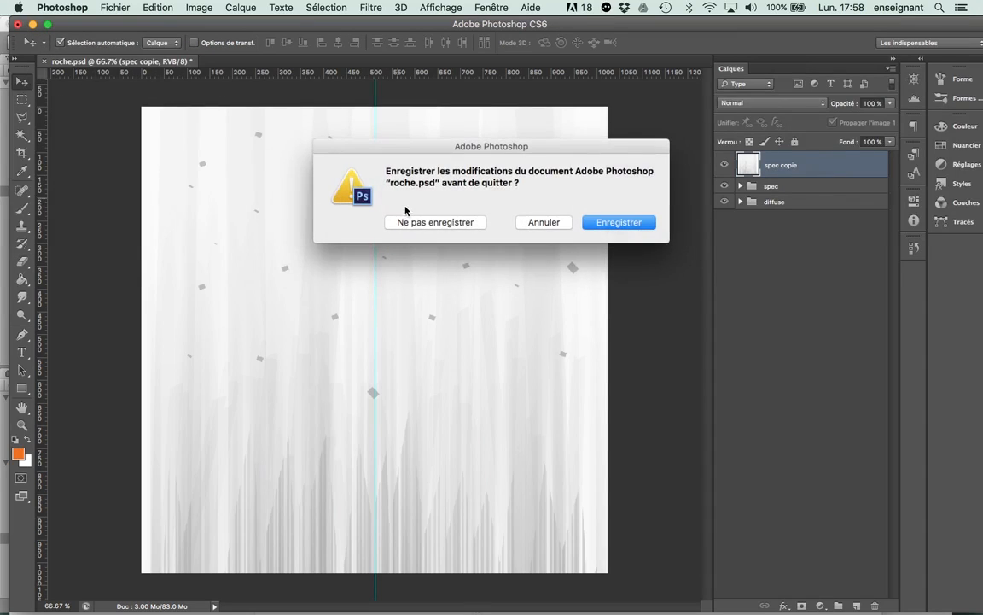
pyautogui.click(422, 227)
pyautogui.click(328, 25)
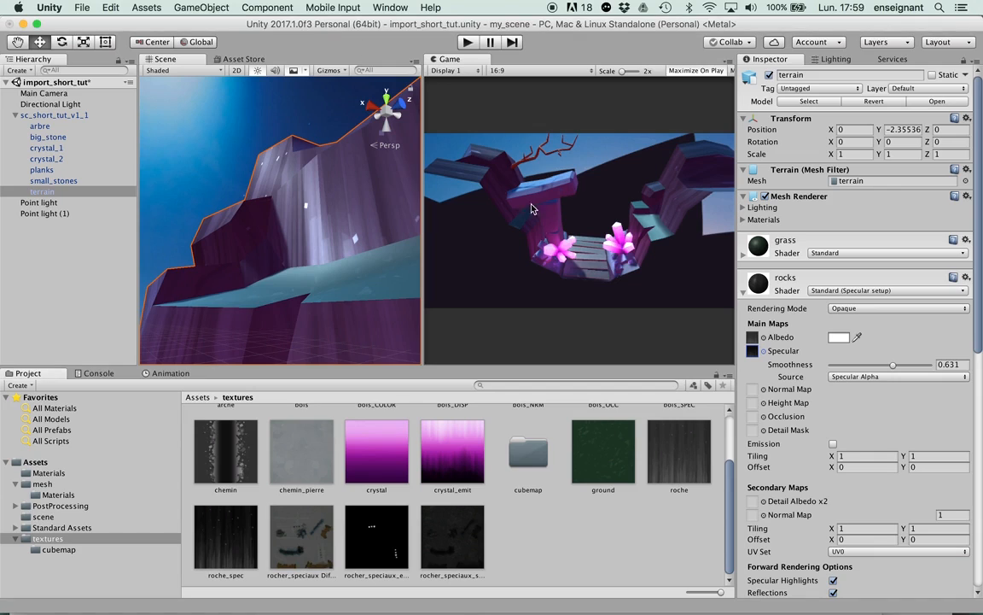
# - Deselect the terrain and open section1.unity from the project's scene folder, saving the changes to import_short_tut
pyautogui.click(203, 164)
pyautogui.keyDown('alt'); pyautogui.moveTo(361, 135); pyautogui.dragTo(345, 256); pyautogui.keyUp('alt')
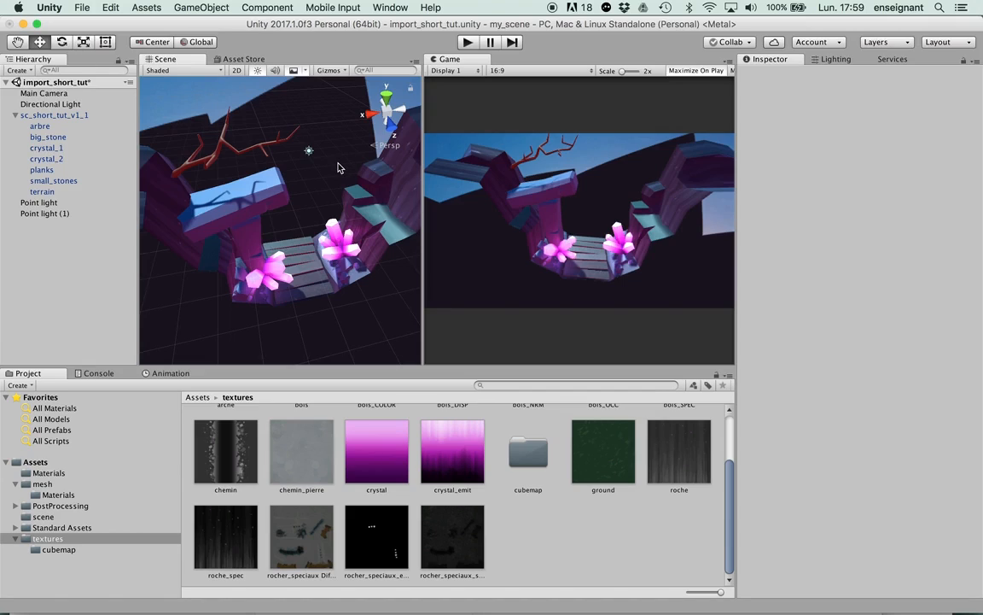
pyautogui.click(85, 8)
pyautogui.click(86, 35)
pyautogui.click(478, 101)
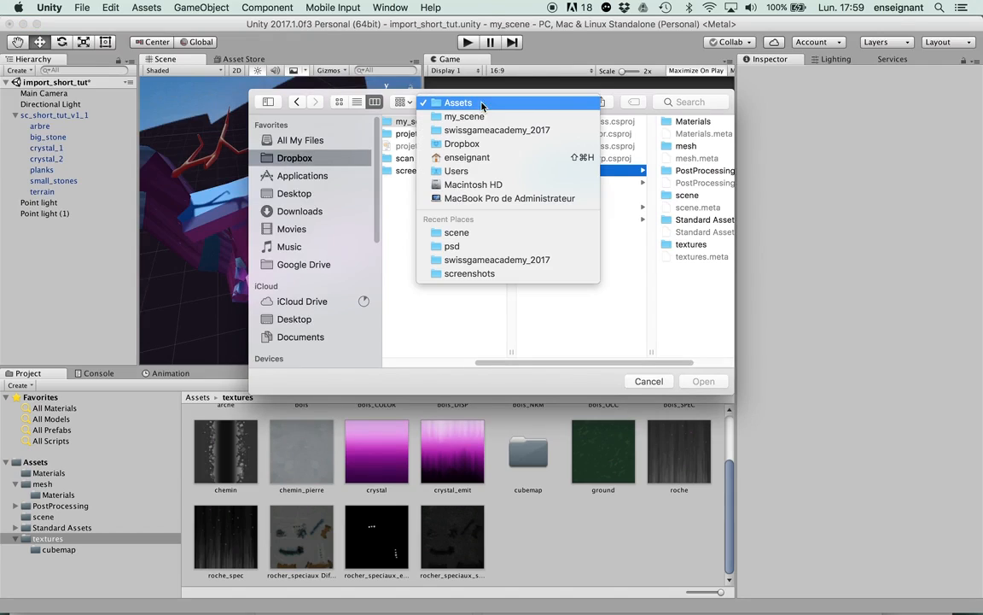
pyautogui.click(495, 101)
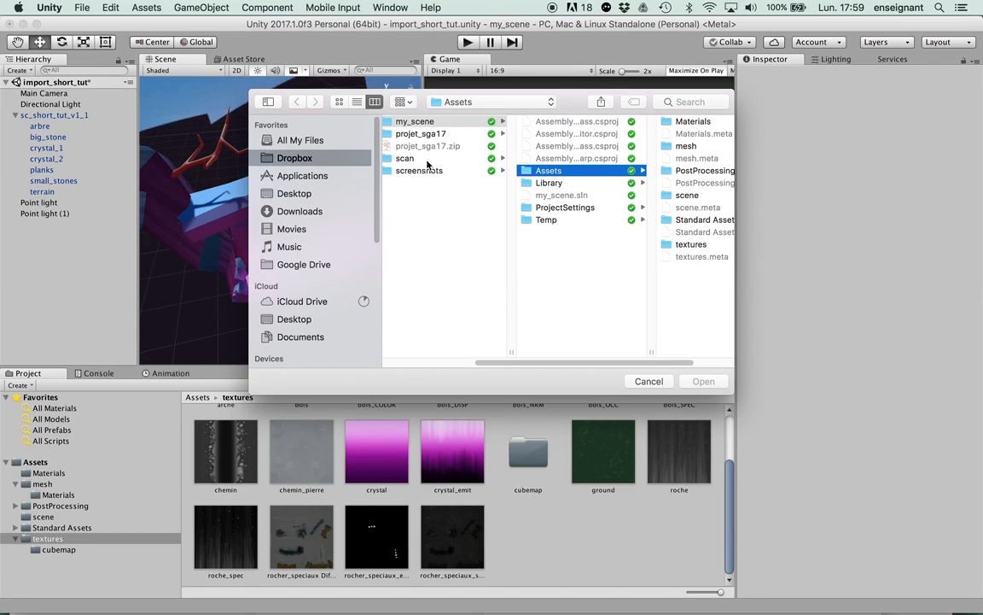
pyautogui.click(687, 195)
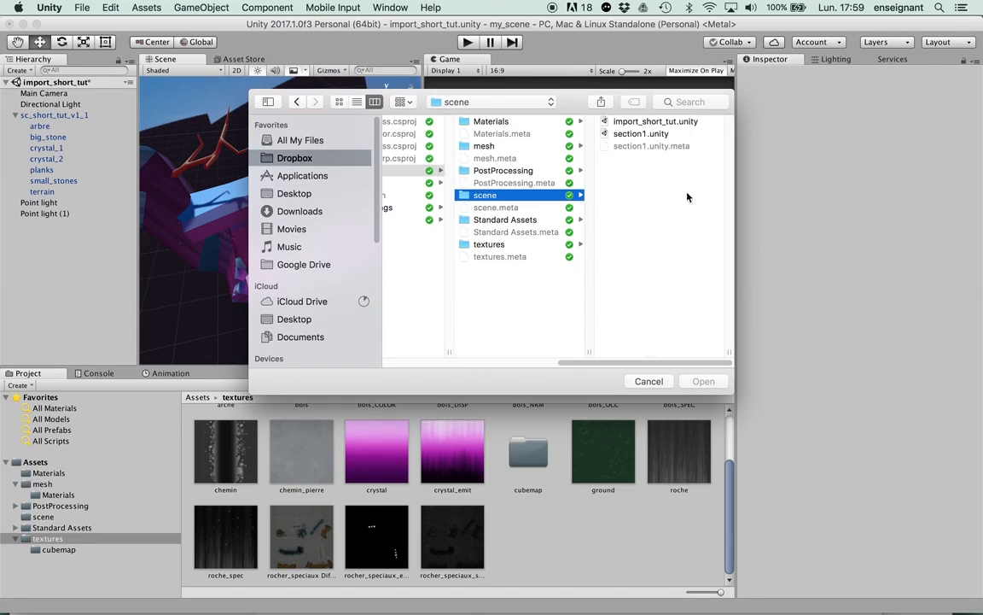
pyautogui.click(633, 148)
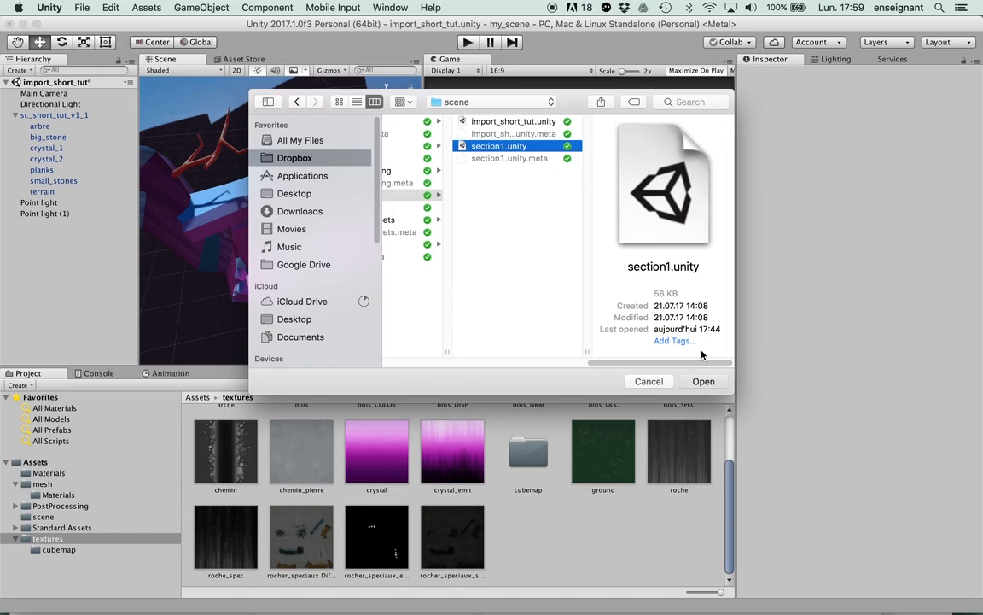
pyautogui.click(704, 381)
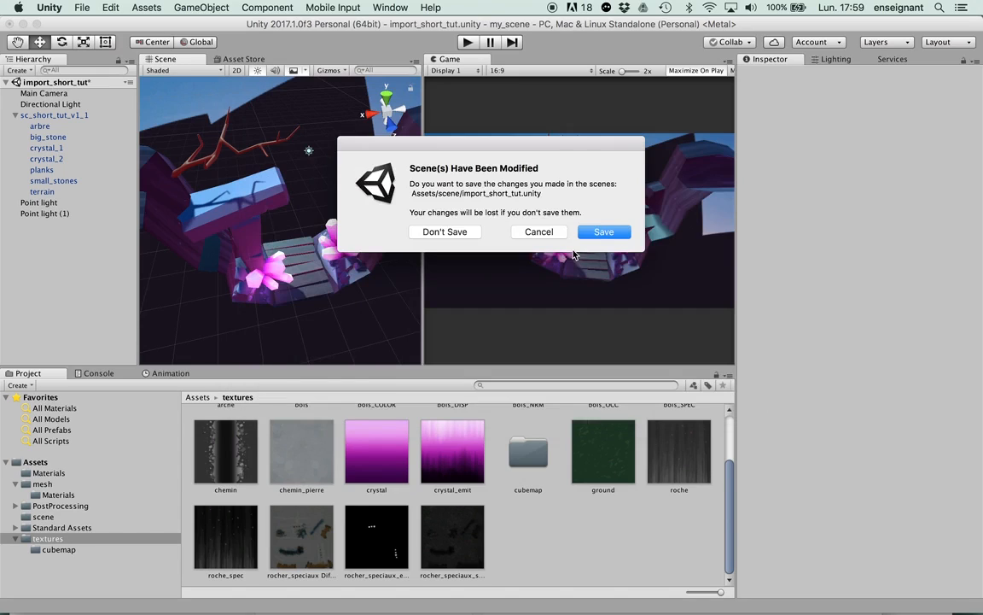
pyautogui.click(625, 232)
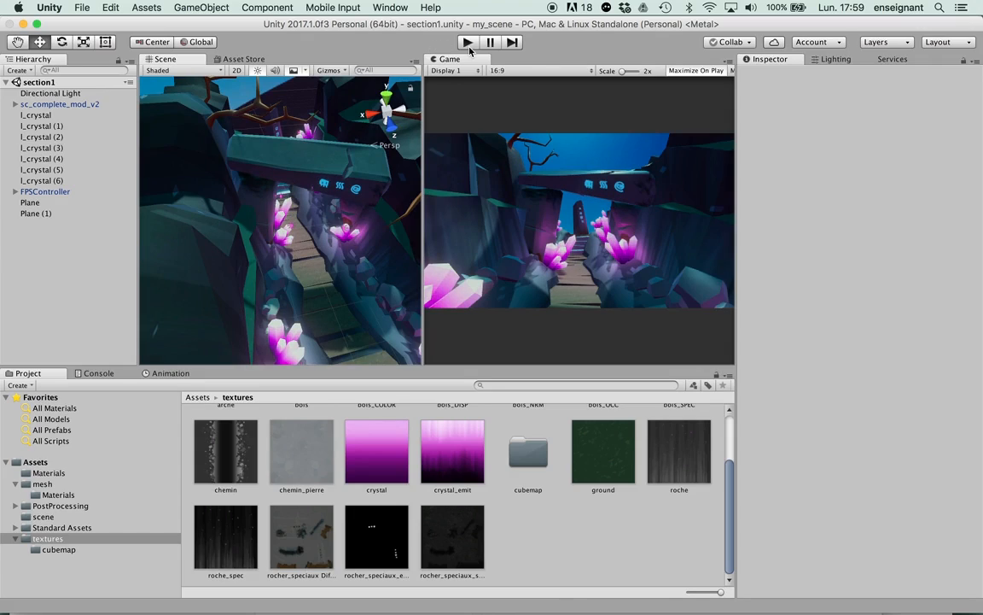
# - Play the section1 scene, walk along the crystal path, look around at the arch and sky, and stop playback
pyautogui.click(468, 46)
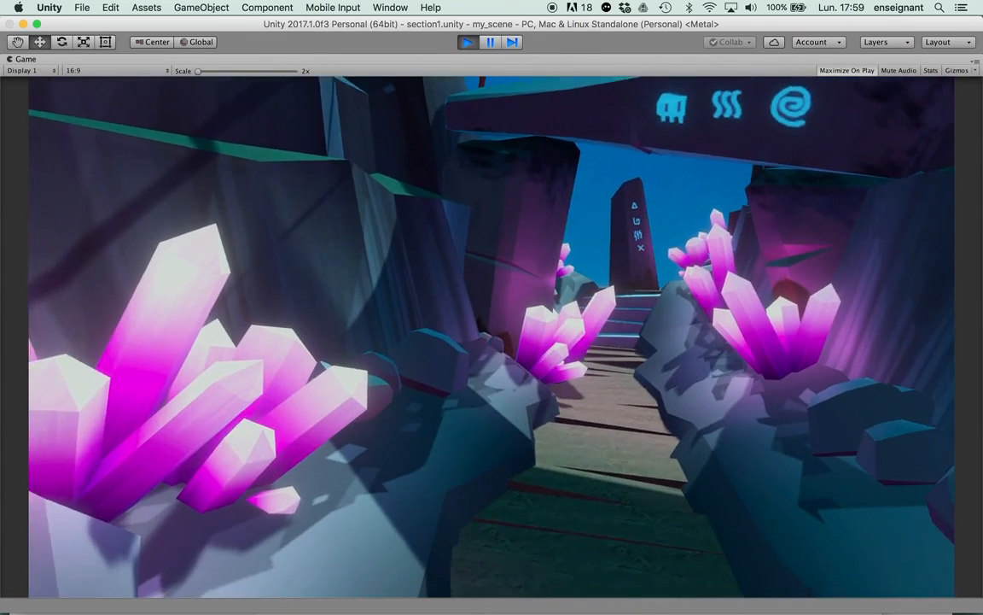
pyautogui.press('w')
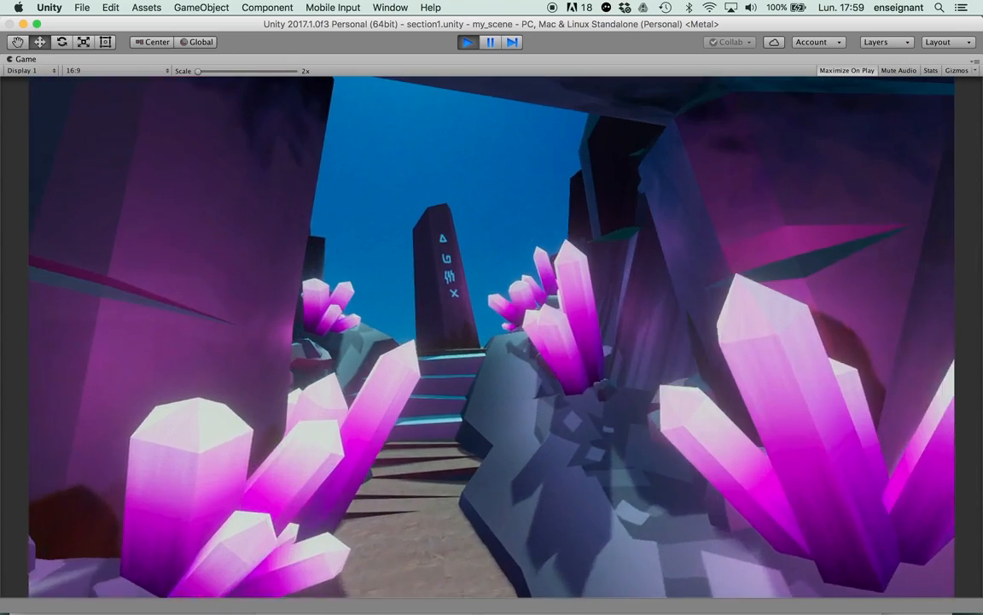
pyautogui.press('w')
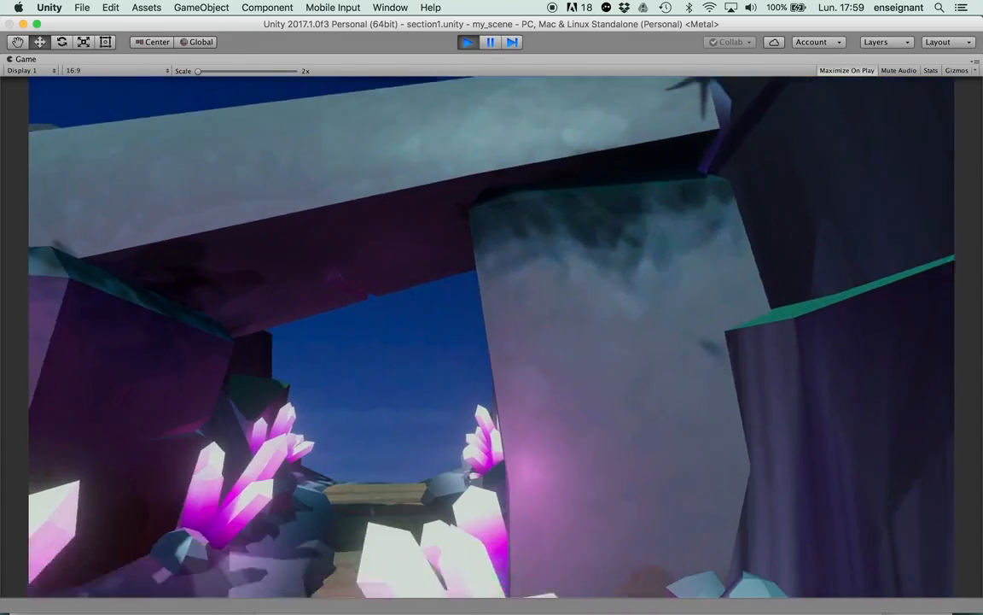
pyautogui.press('w')
pyautogui.press('w')
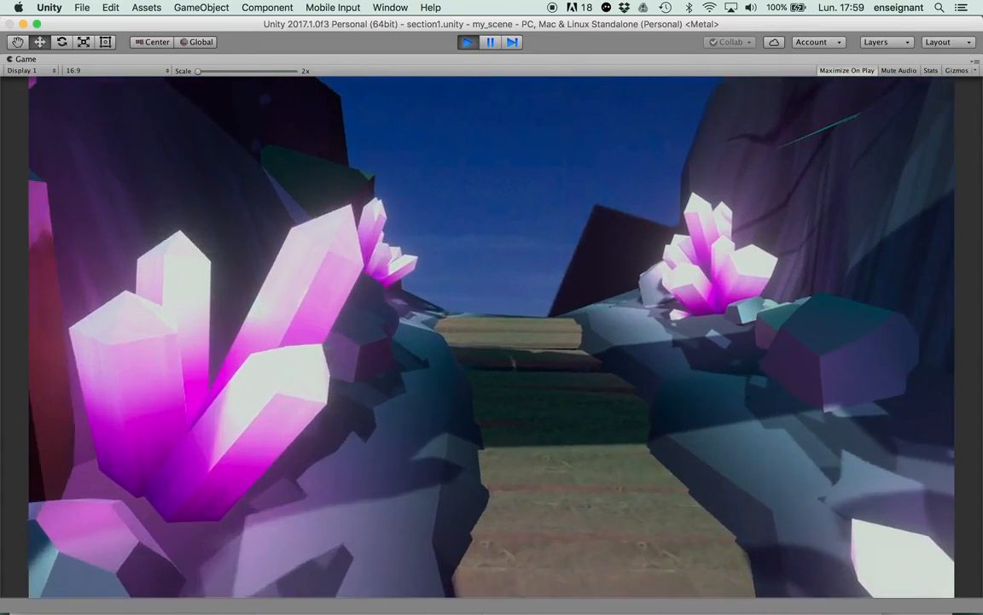
pyautogui.press('w')
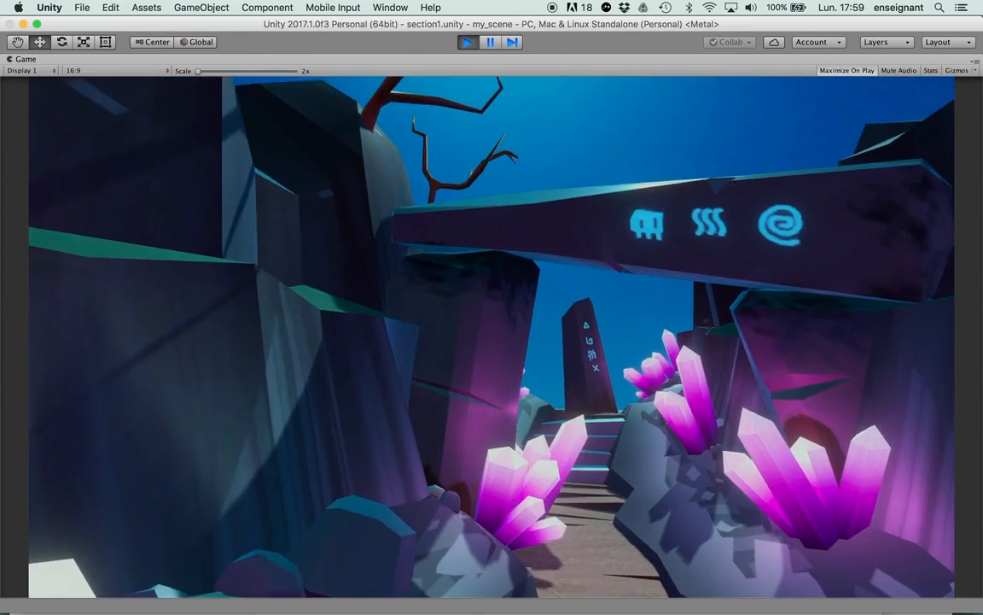
pyautogui.press('d')
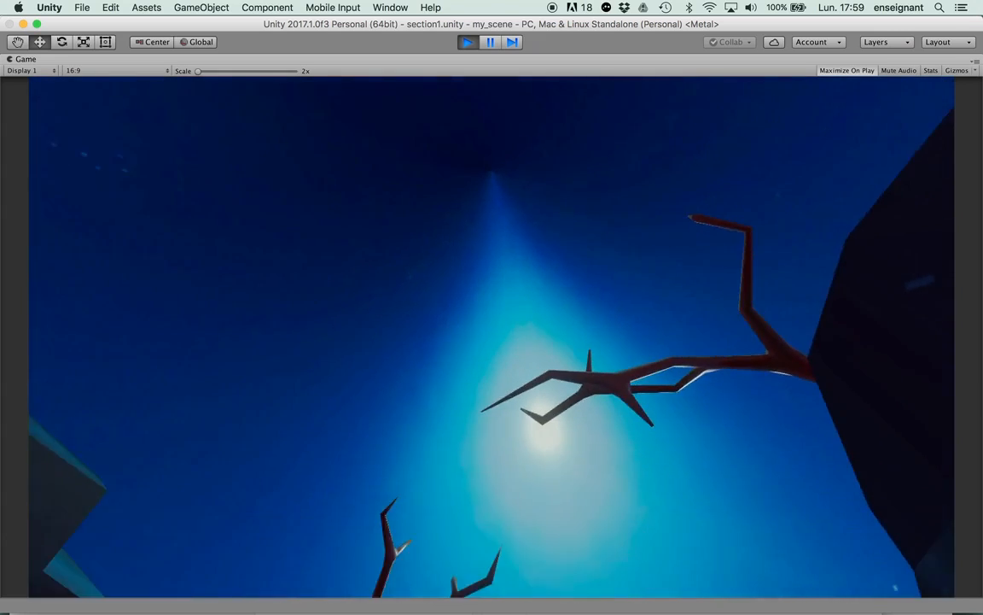
pyautogui.click(468, 42)
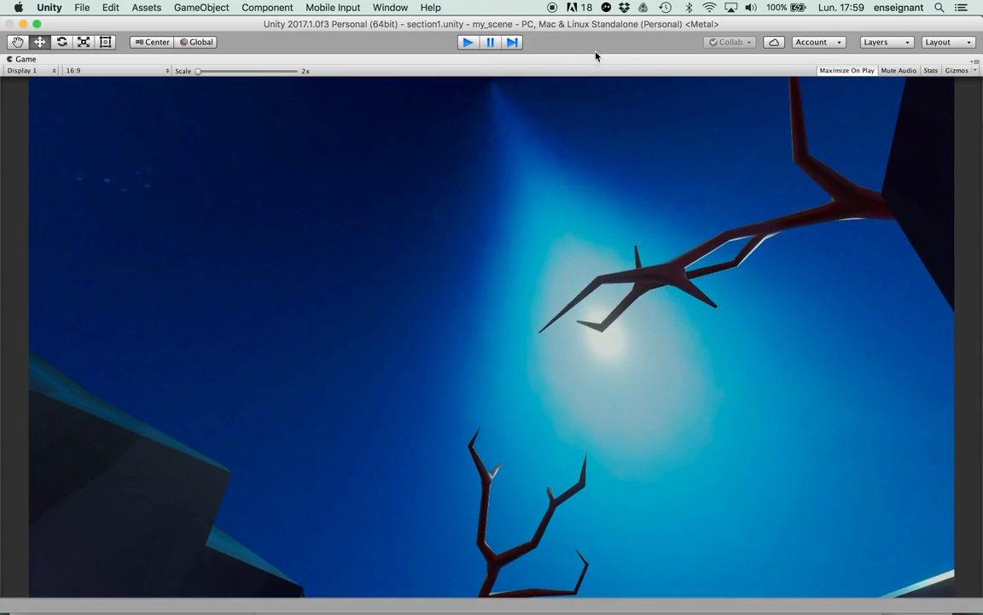